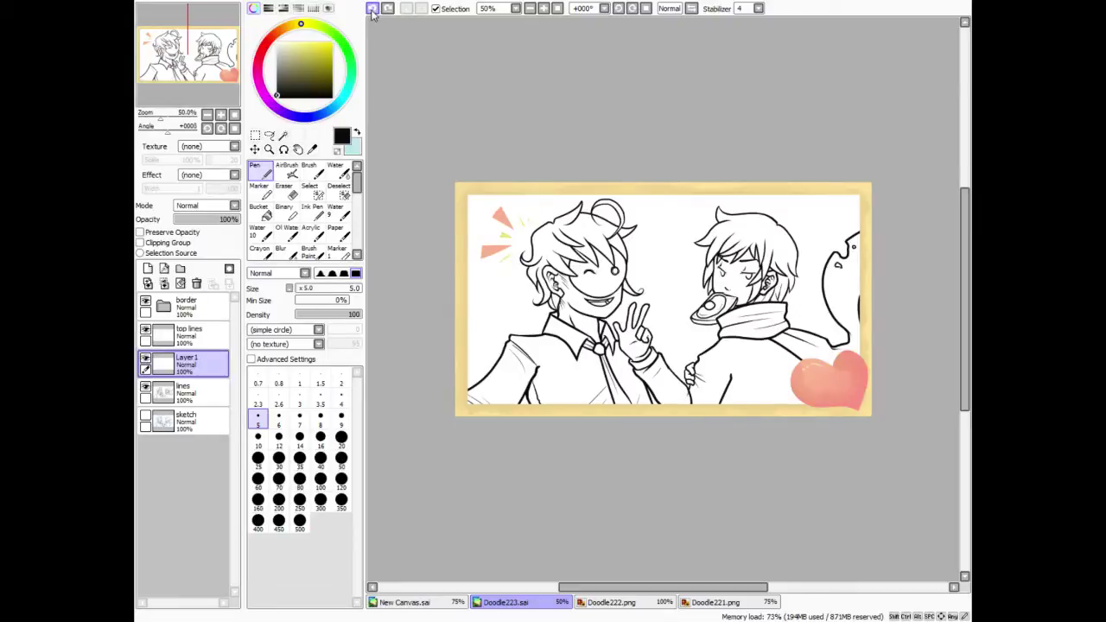
Examine the linework of the hand gripping the scarfed character's sleeve against the sketch layer.
click(543, 8)
click(544, 8)
click(543, 8)
click(544, 8)
click(199, 66)
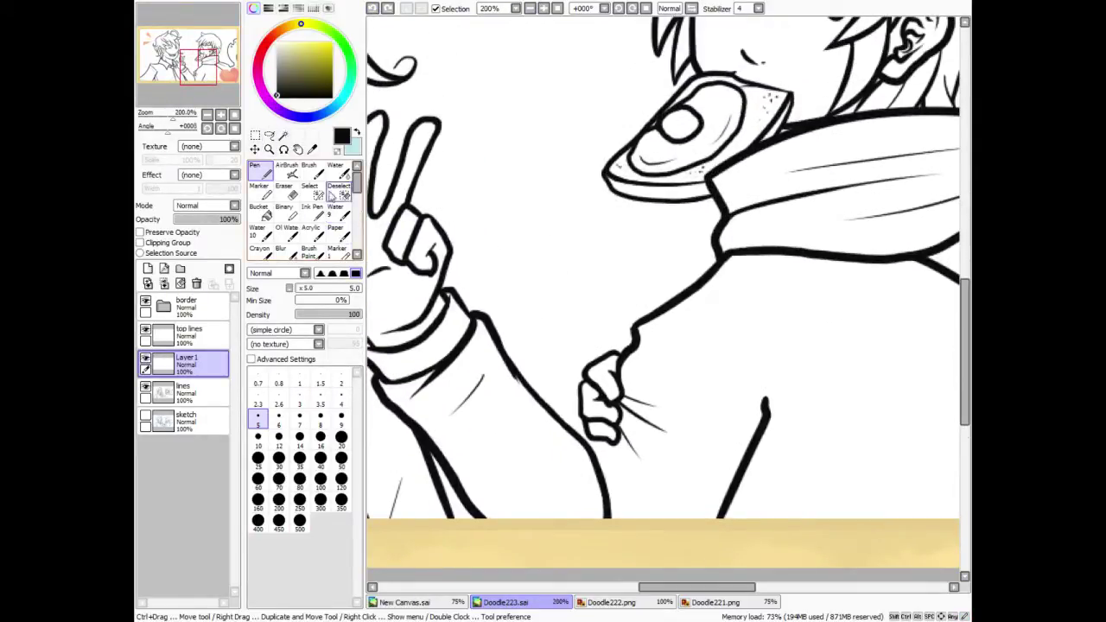
click(269, 136)
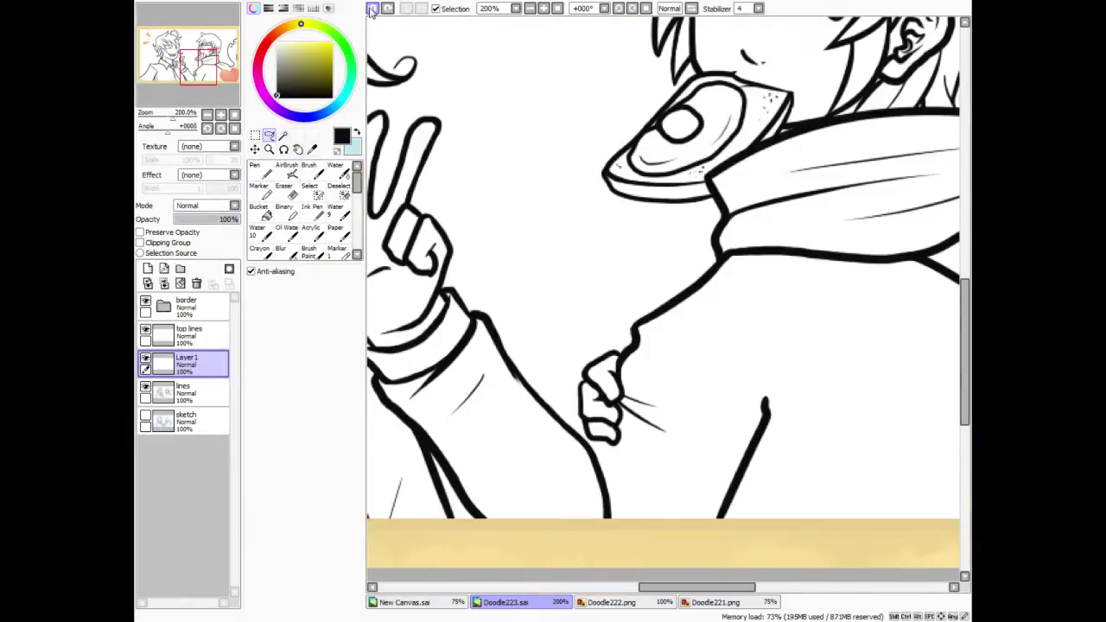
click(145, 416)
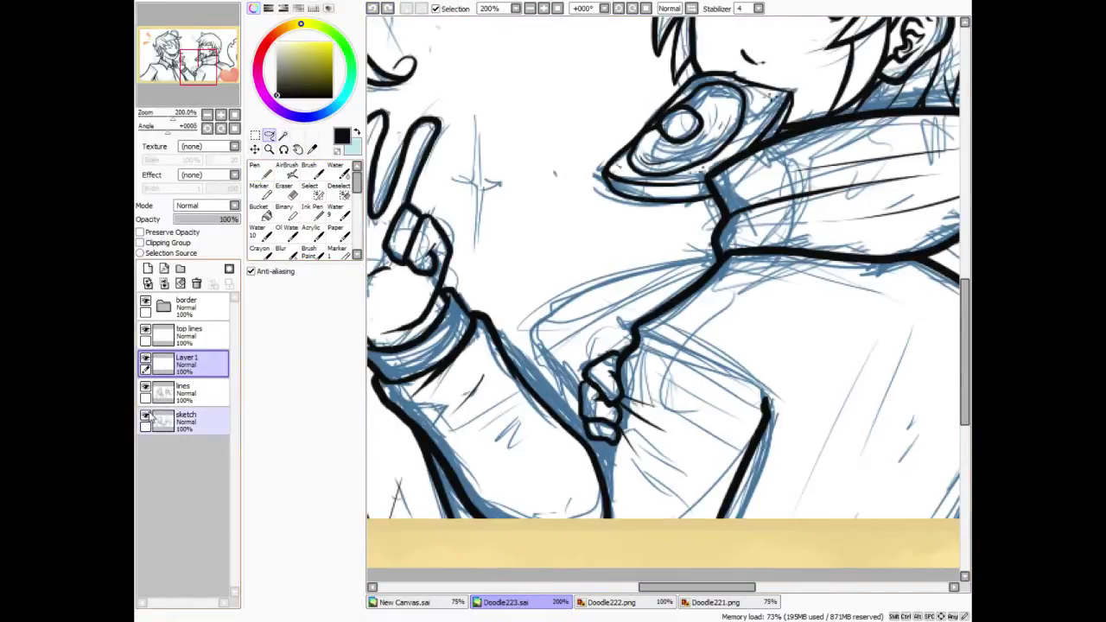
click(156, 418)
click(145, 415)
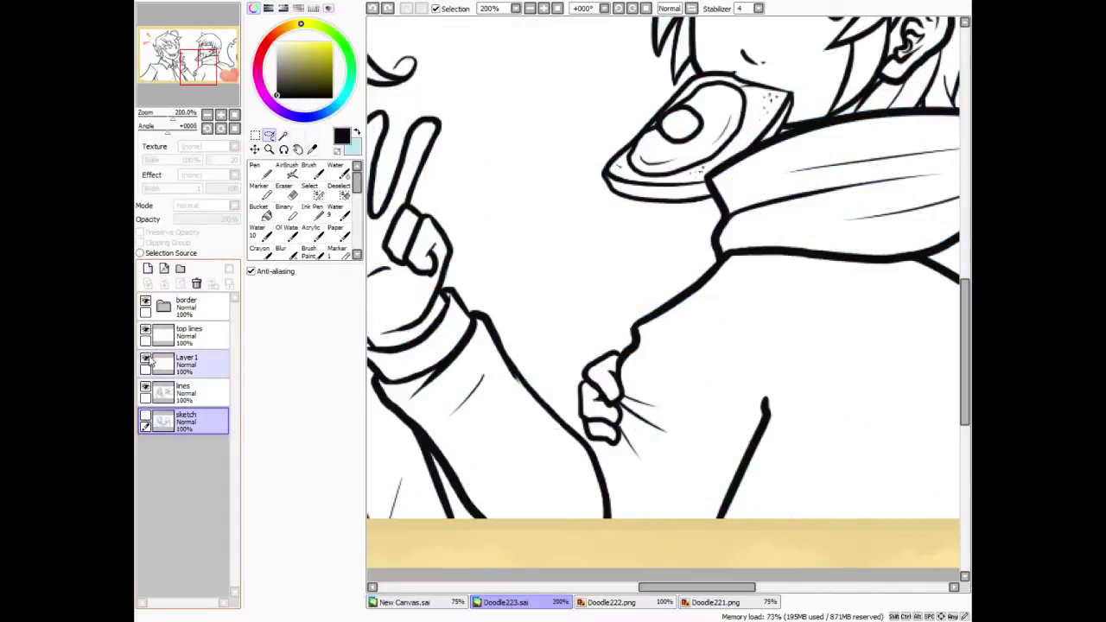
On Layer1, lasso the gripping hand with its crease lines, then enlarge it slightly so it meets the other character's forearm line.
click(204, 362)
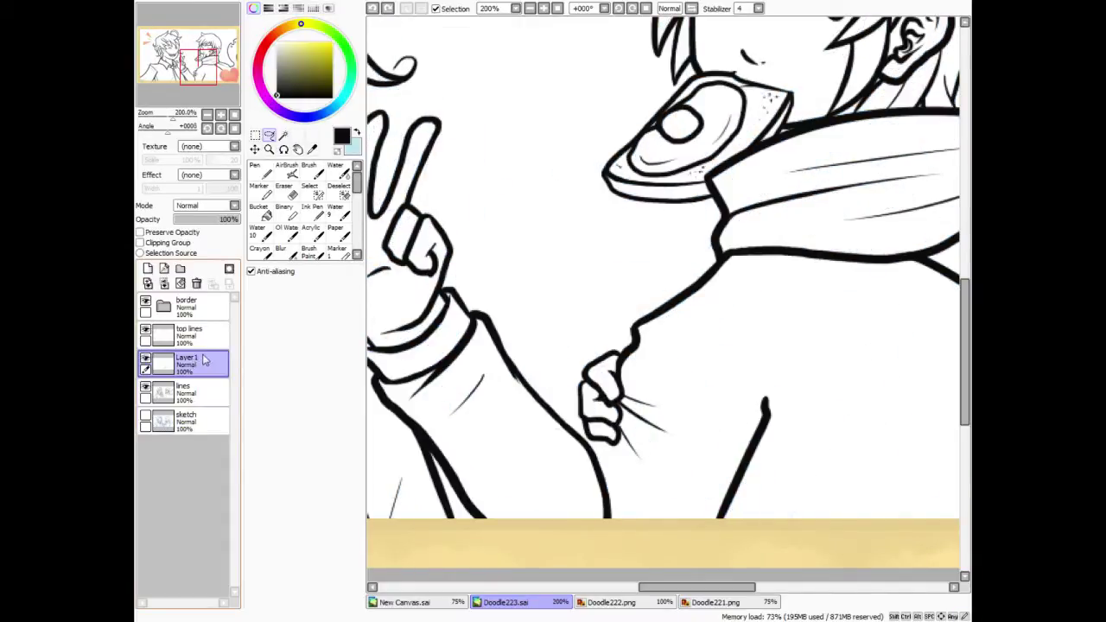
click(285, 192)
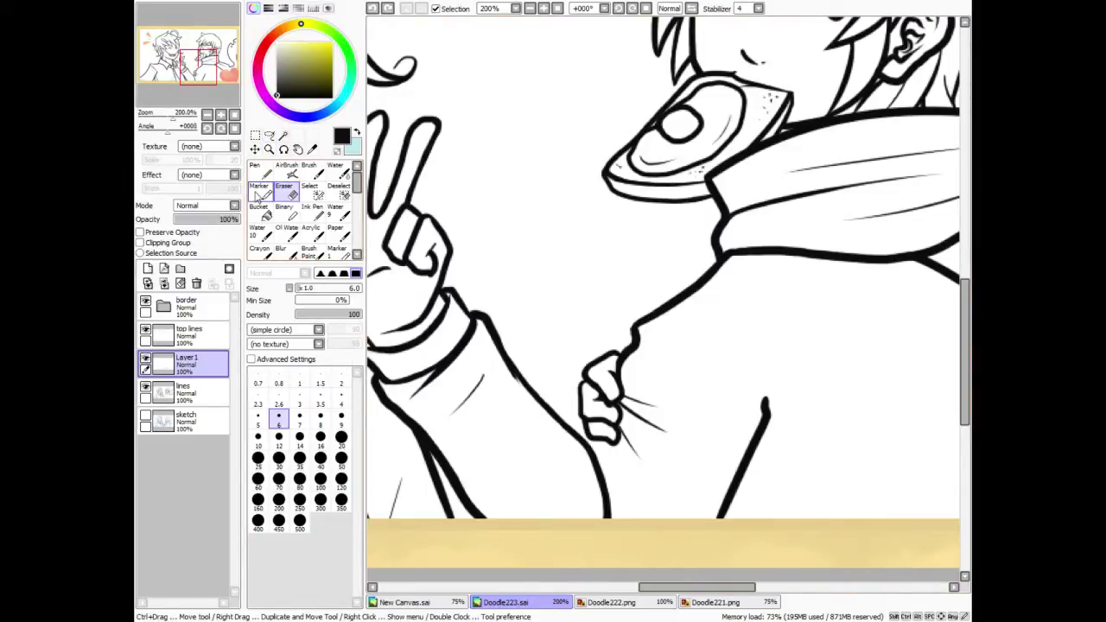
drag(632, 331, 630, 337)
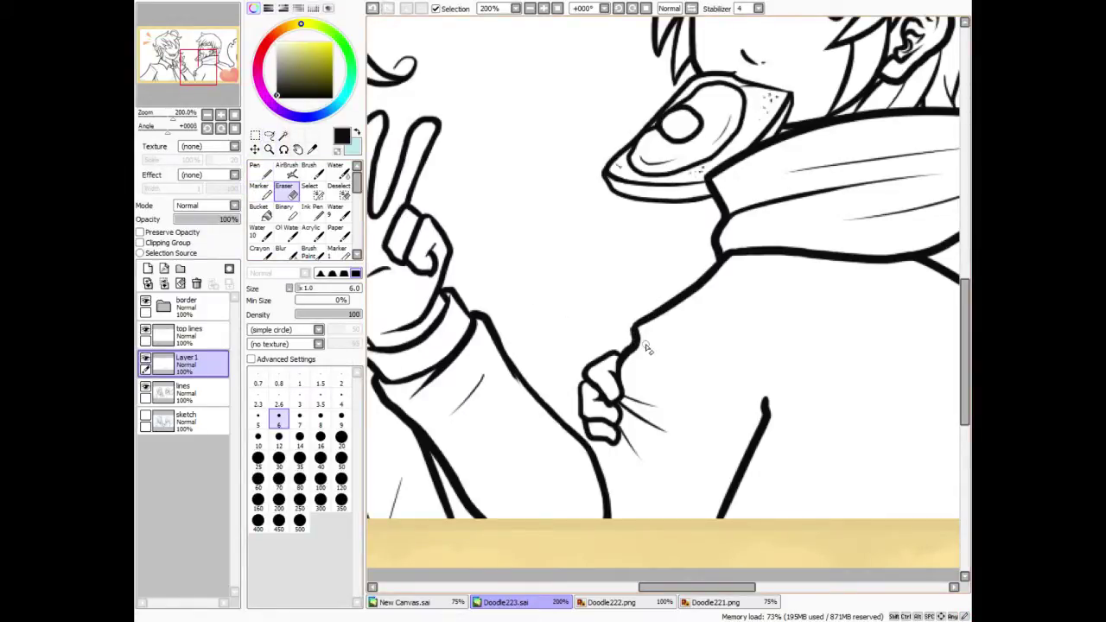
key(l)
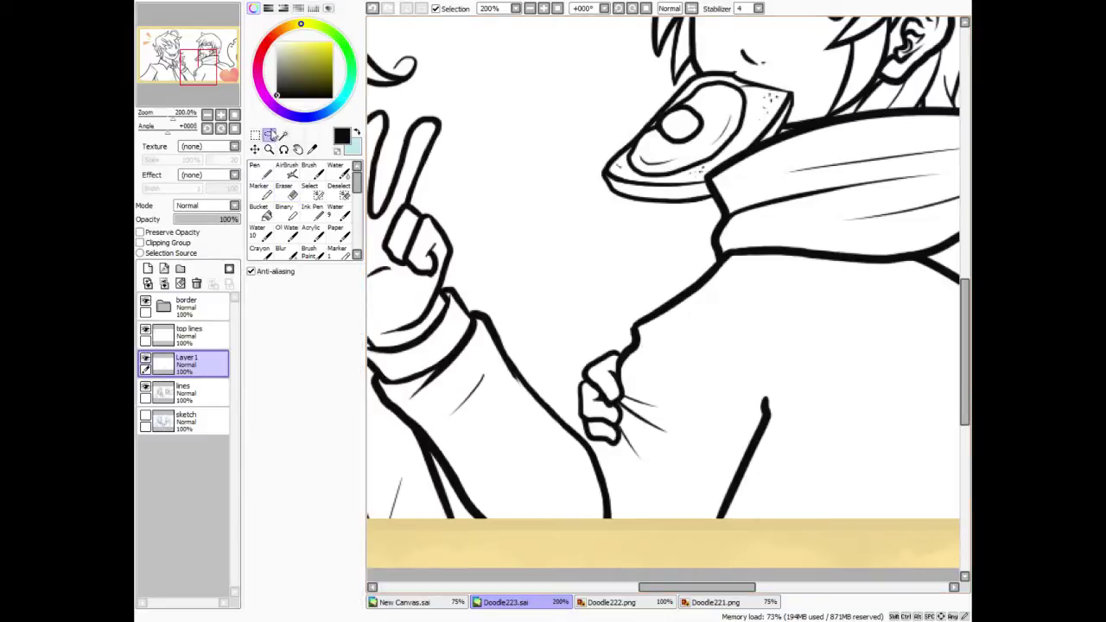
mouse_move(603, 331)
mouse_down()
mouse_move(713, 420)
mouse_move(581, 477)
mouse_move(579, 296)
mouse_up()
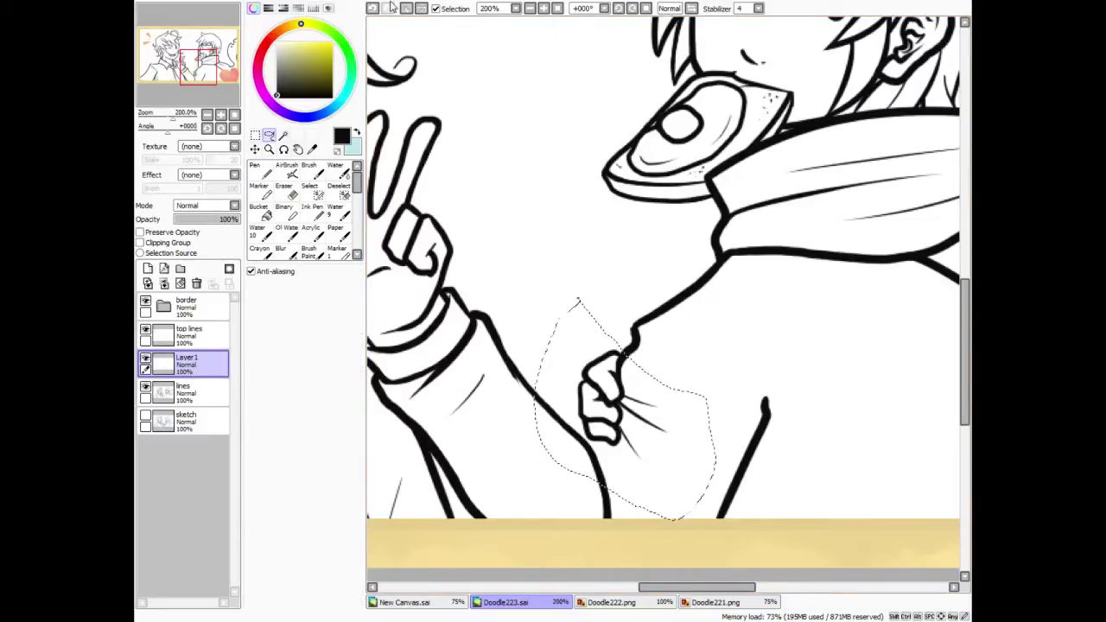
key(ctrl+t)
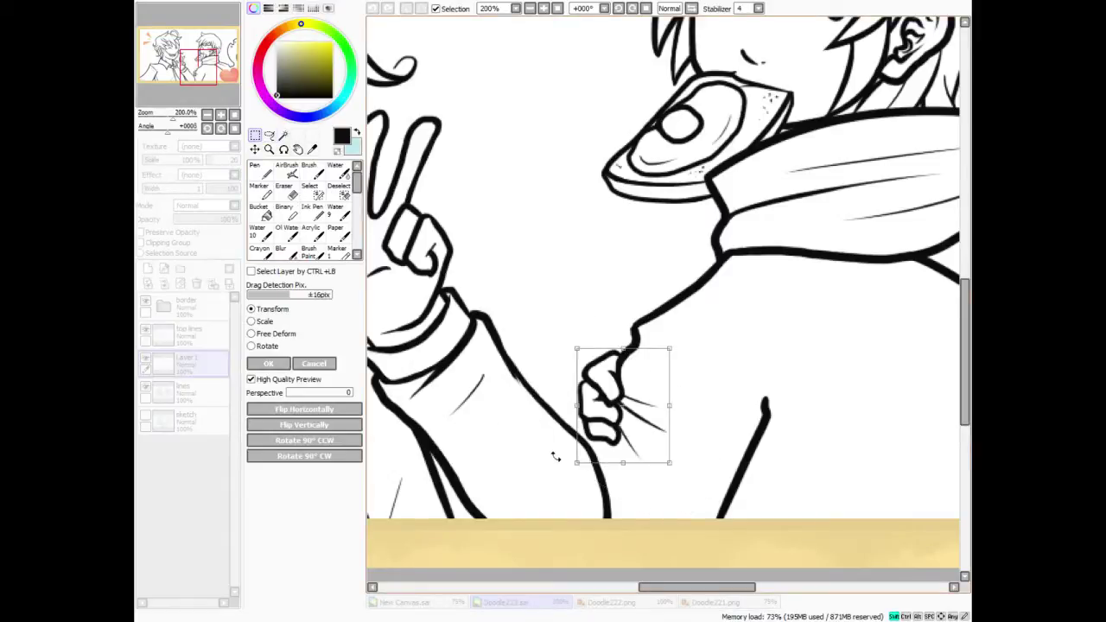
drag(576, 465, 567, 471)
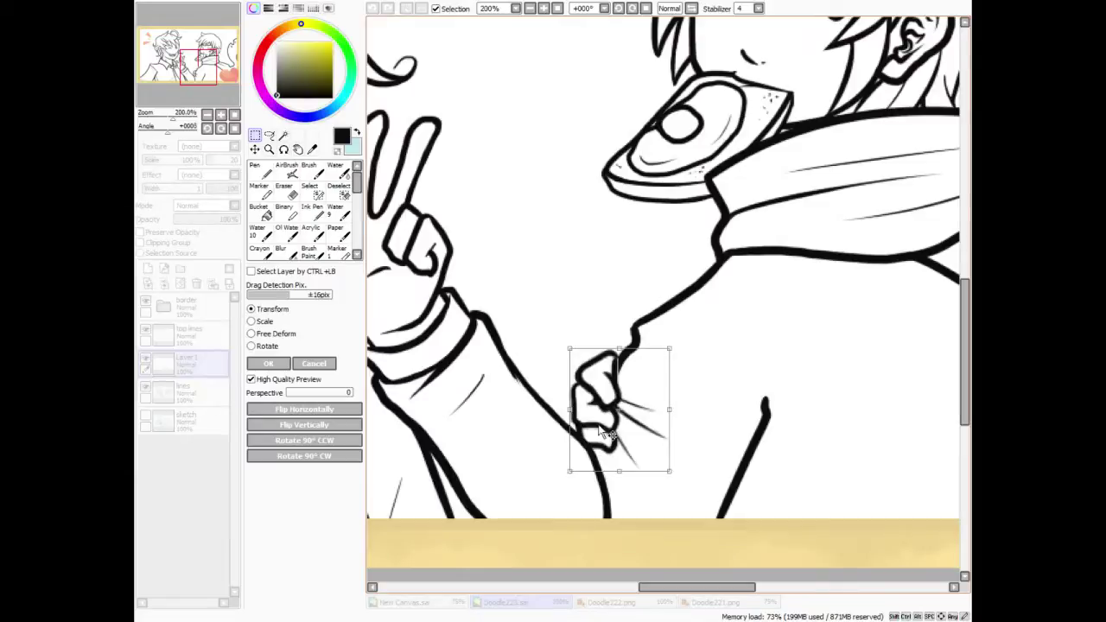
mouse_move(602, 439)
mouse_down()
mouse_move(616, 441)
mouse_move(600, 432)
mouse_up()
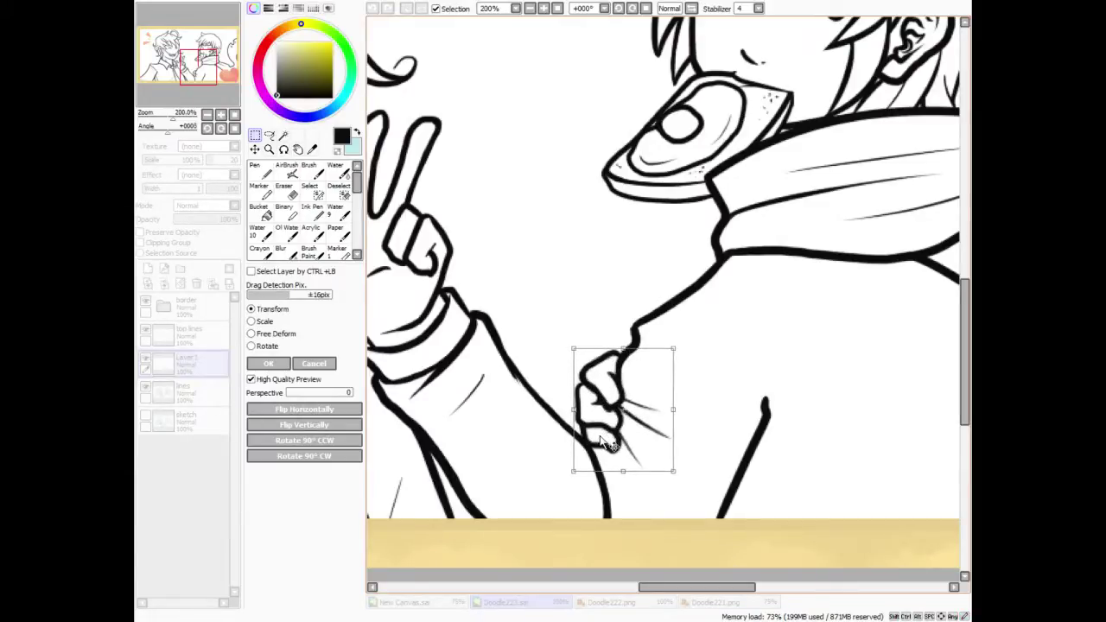
click(270, 363)
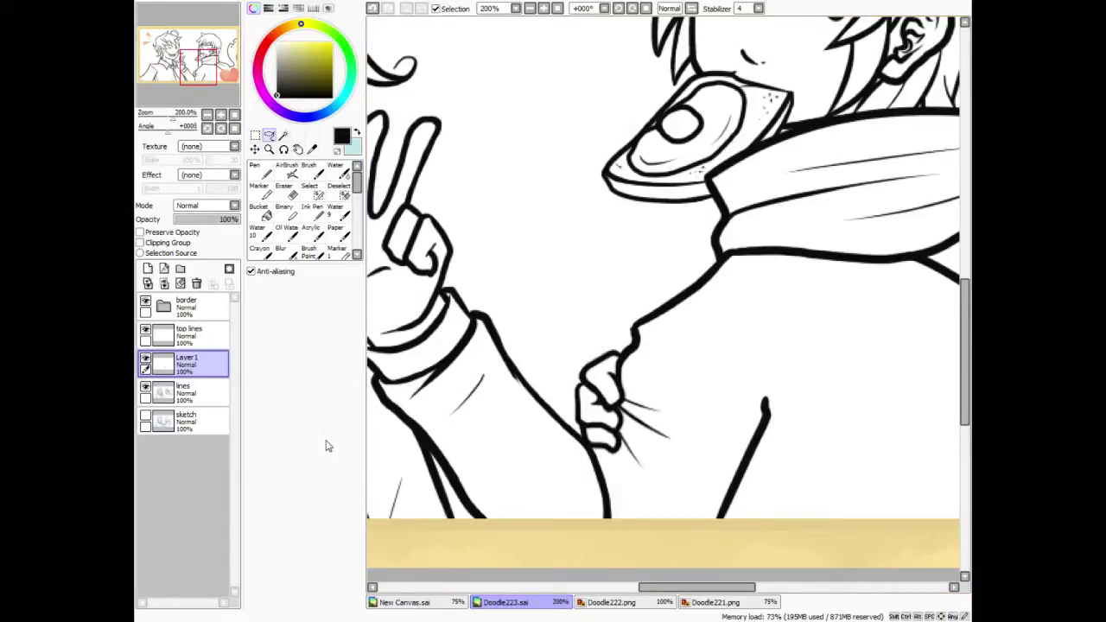
Erase the gripping hand's lowest finger outline beside the forearm and redraw it with the size 5 Pen so it joins the forearm line.
click(543, 8)
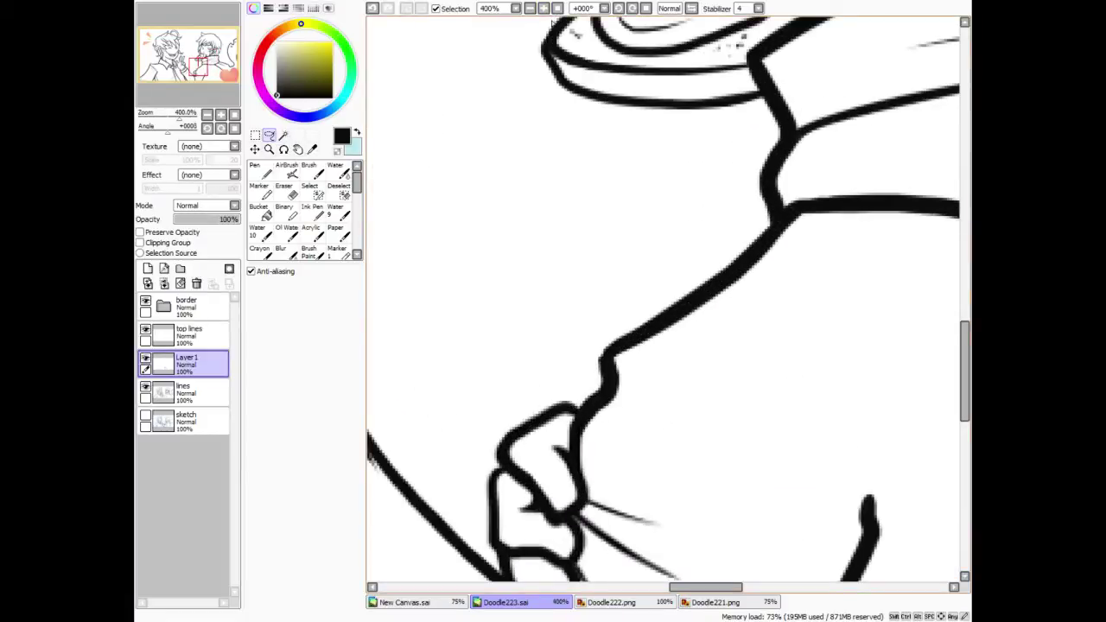
drag(553, 346, 637, 220)
click(263, 173)
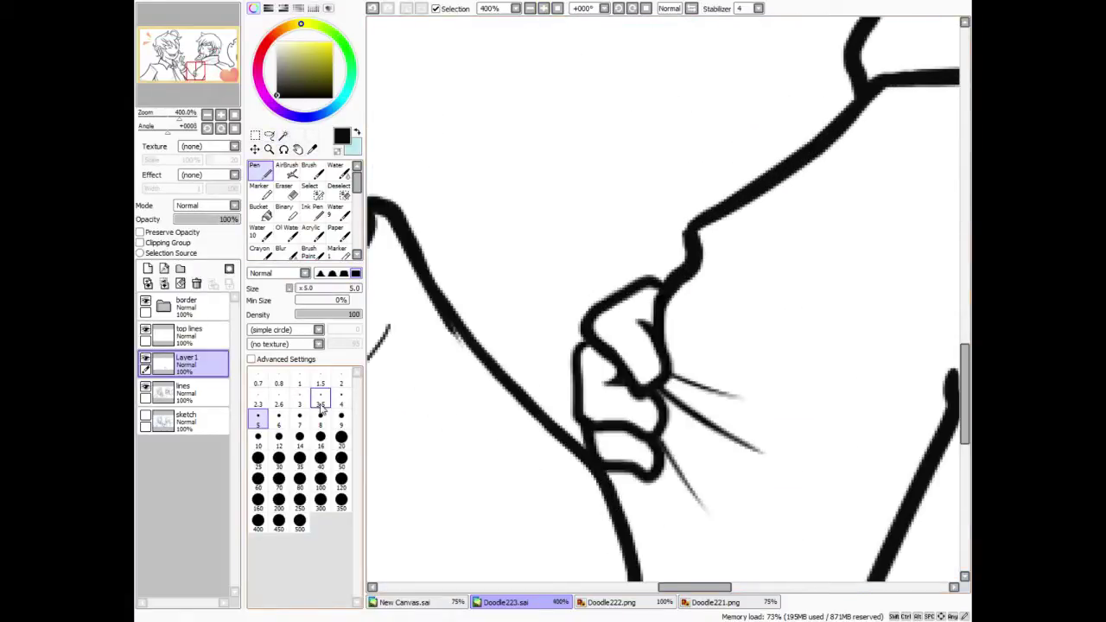
key(e)
mouse_move(606, 446)
mouse_down()
mouse_move(580, 435)
mouse_move(603, 451)
mouse_up()
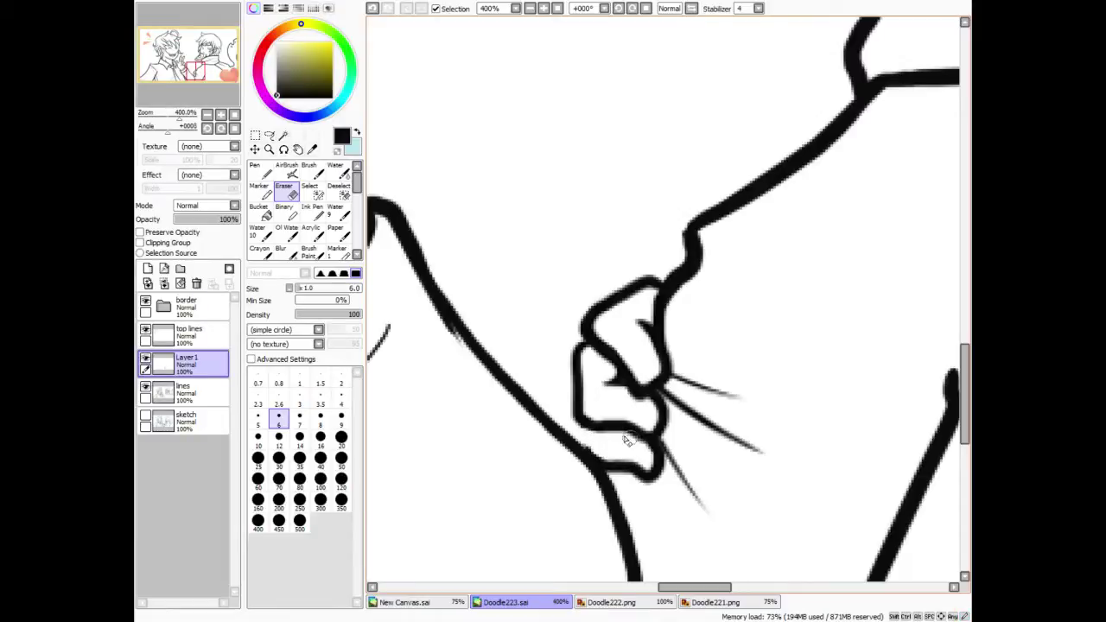
key(n)
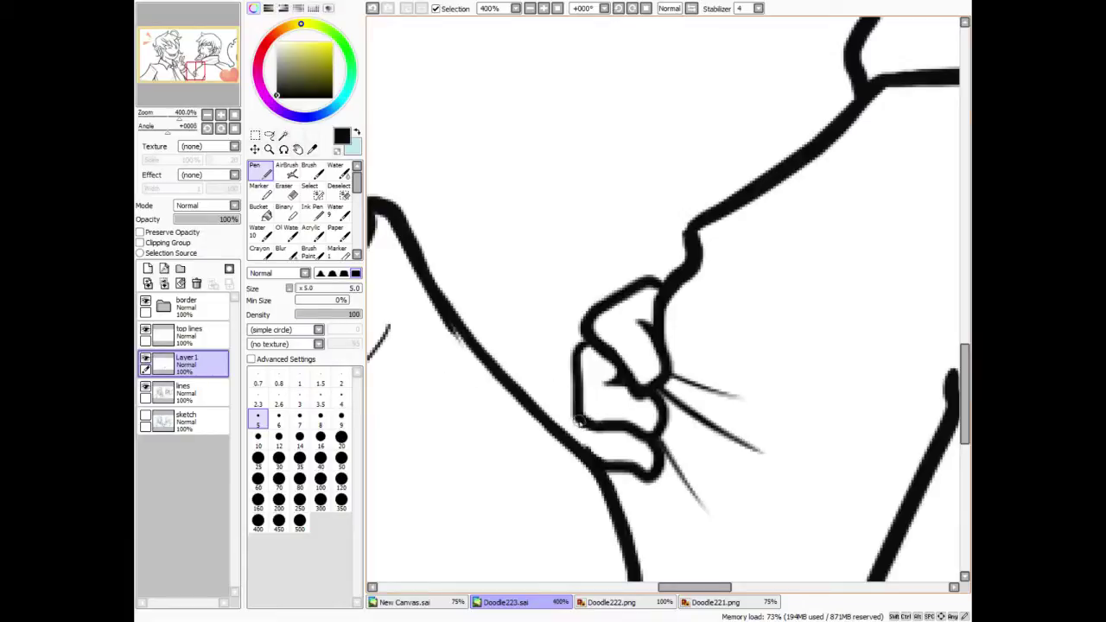
mouse_move(574, 413)
mouse_down()
mouse_move(575, 436)
mouse_move(594, 460)
mouse_move(578, 421)
mouse_move(583, 441)
mouse_up()
drag(603, 461, 629, 468)
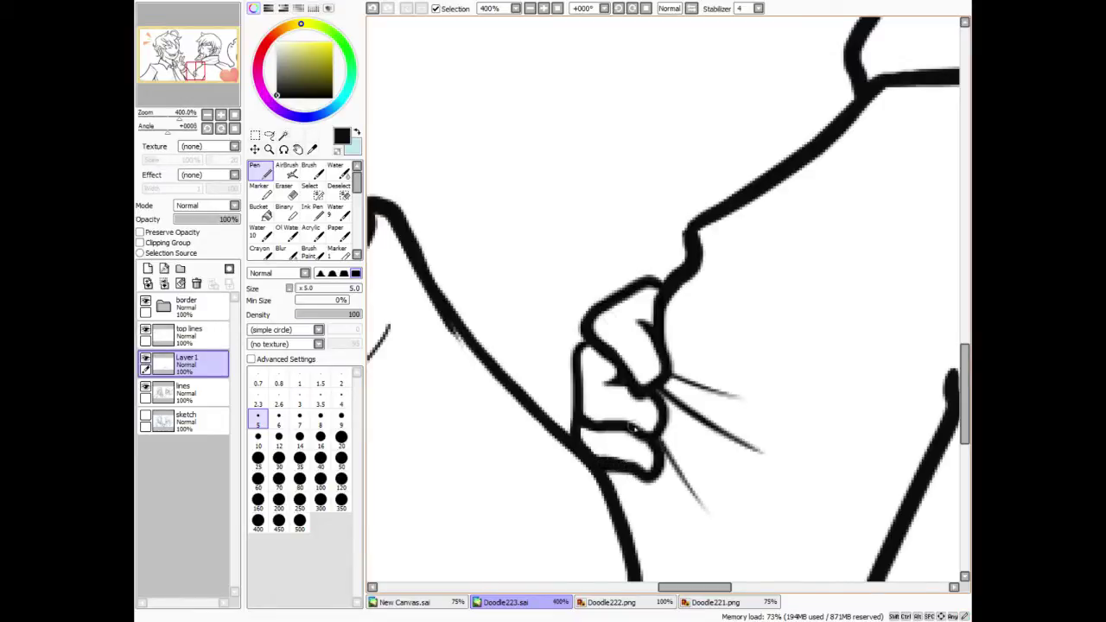
With the canvas rotated to 45°, erase the inner edge of the lowest fingertip and redraw its outline with the size 5 Pen.
click(632, 9)
click(632, 9)
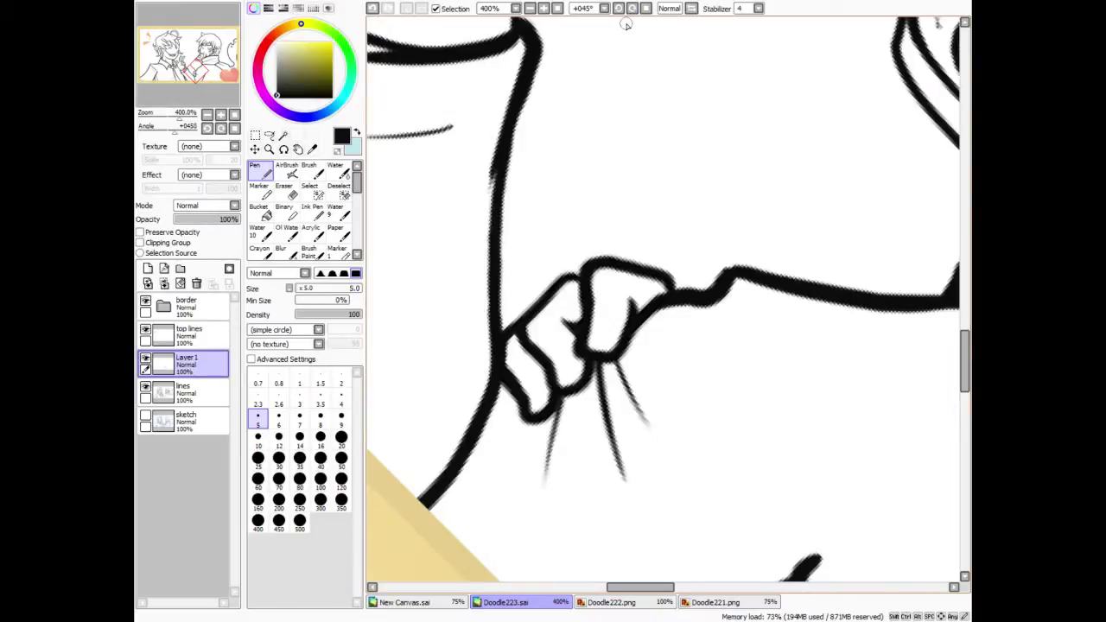
click(286, 192)
drag(531, 387, 533, 409)
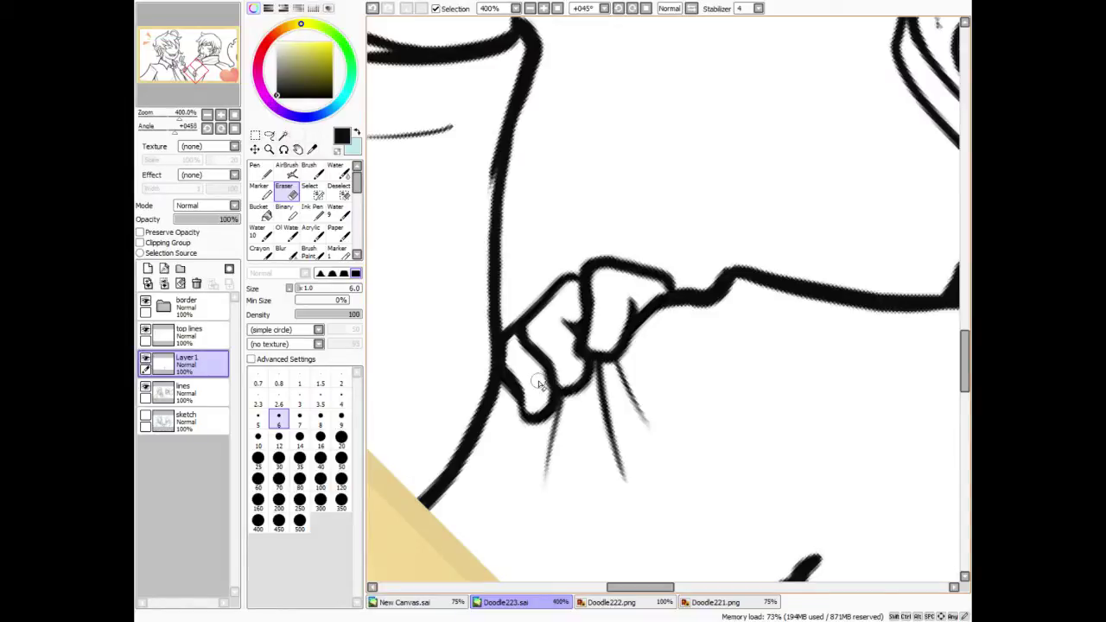
key(n)
drag(516, 393, 524, 420)
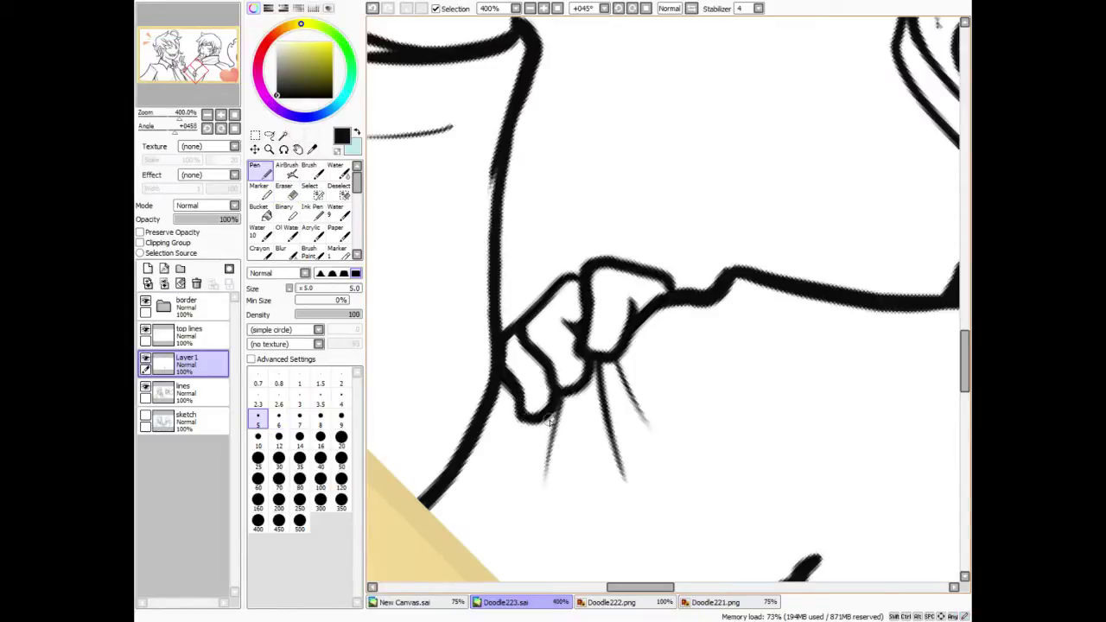
click(558, 9)
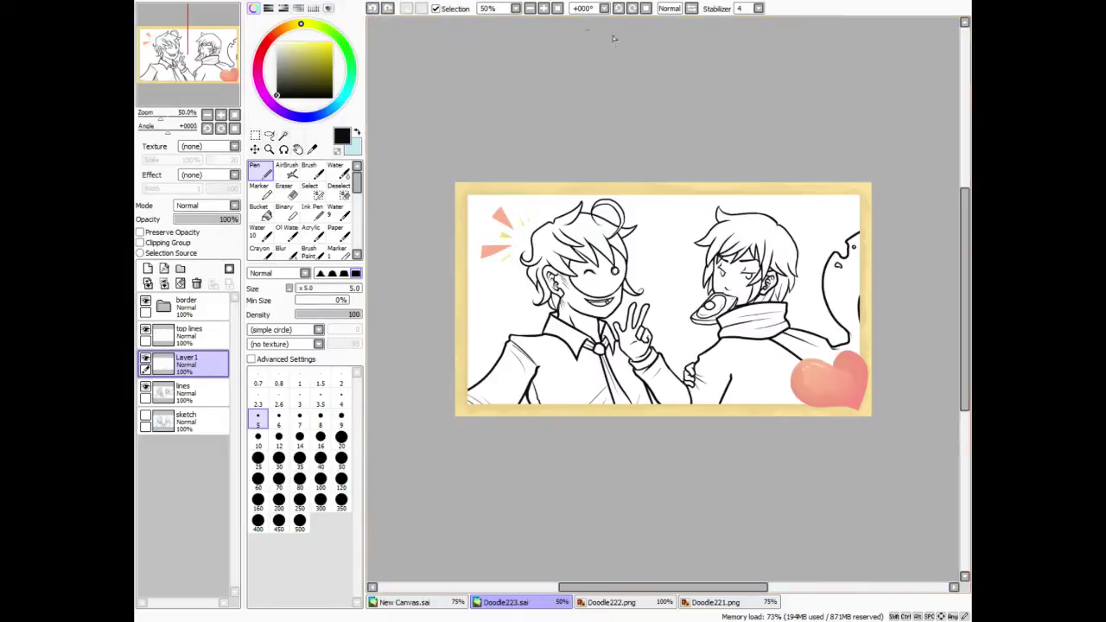
click(544, 9)
click(544, 8)
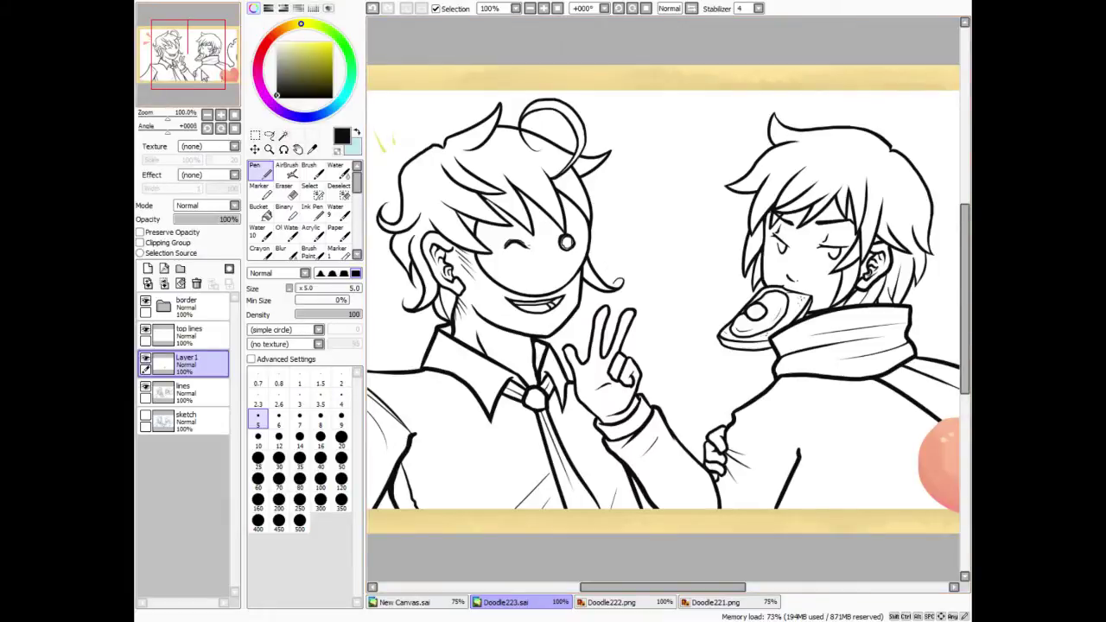
click(147, 416)
click(633, 9)
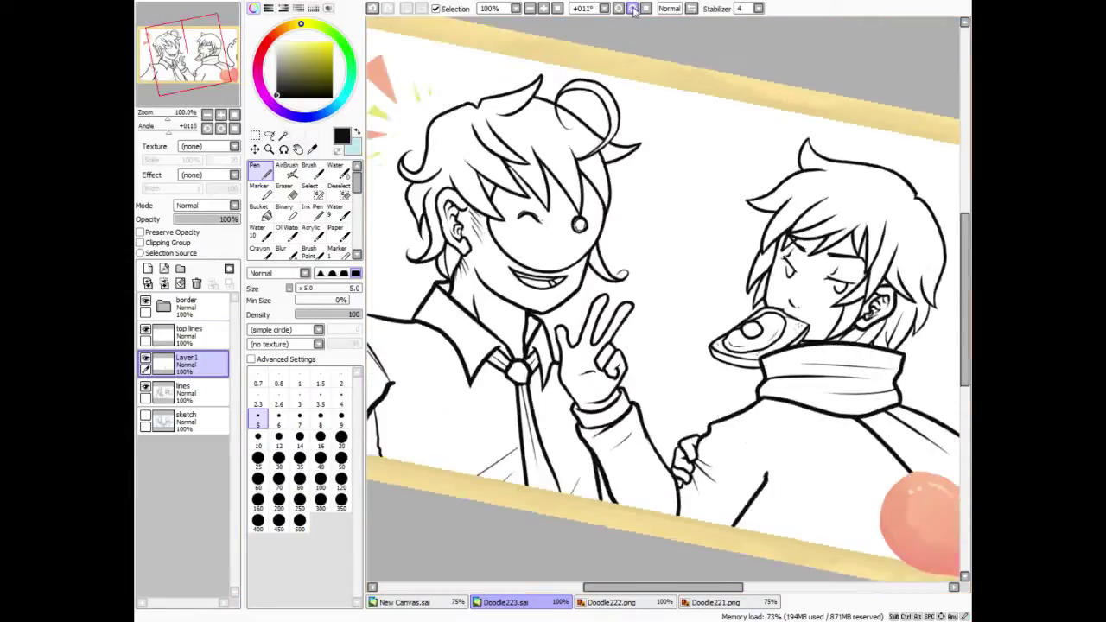
click(633, 8)
click(543, 8)
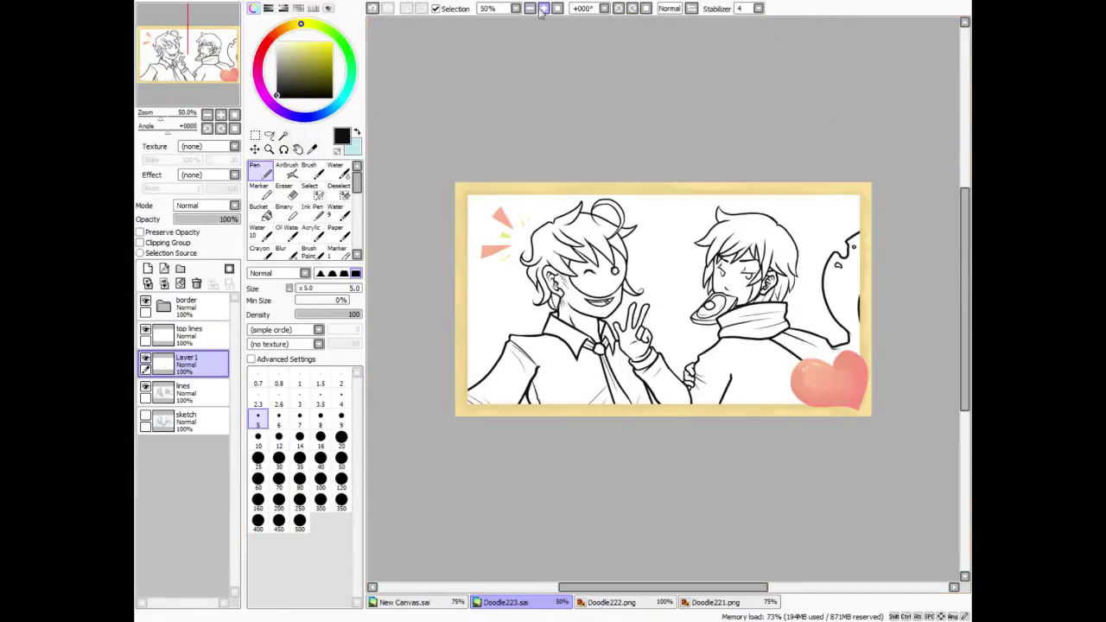
On the lines layer, trim the blunt tip of the thick sleeve line below the gripping hand with the size 6 Eraser.
click(634, 9)
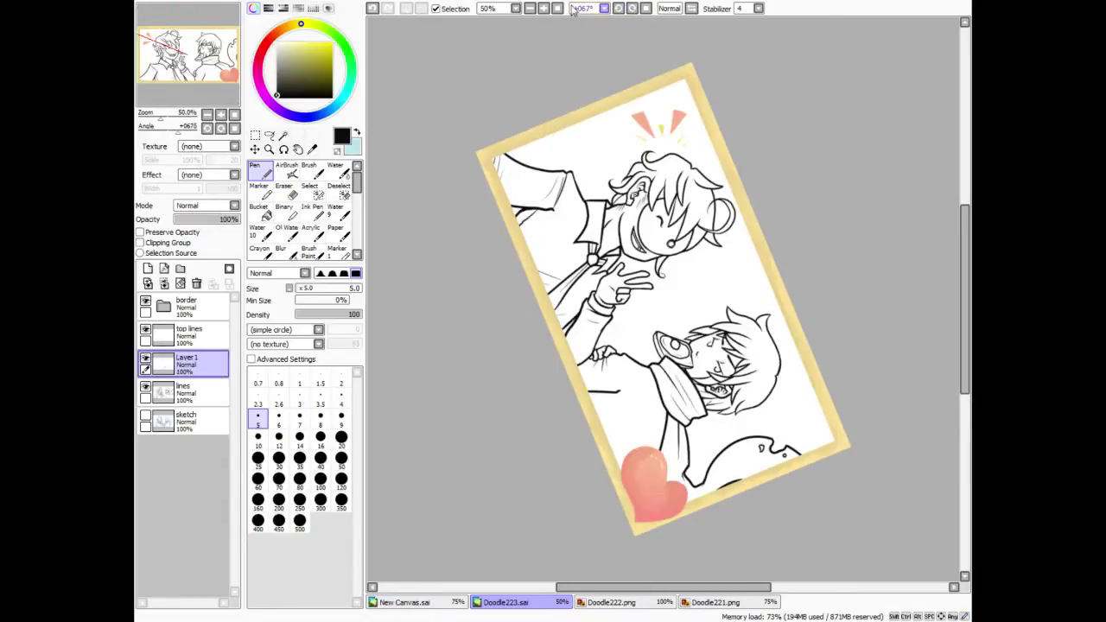
click(544, 8)
click(544, 8)
click(543, 9)
click(543, 8)
drag(185, 55, 205, 62)
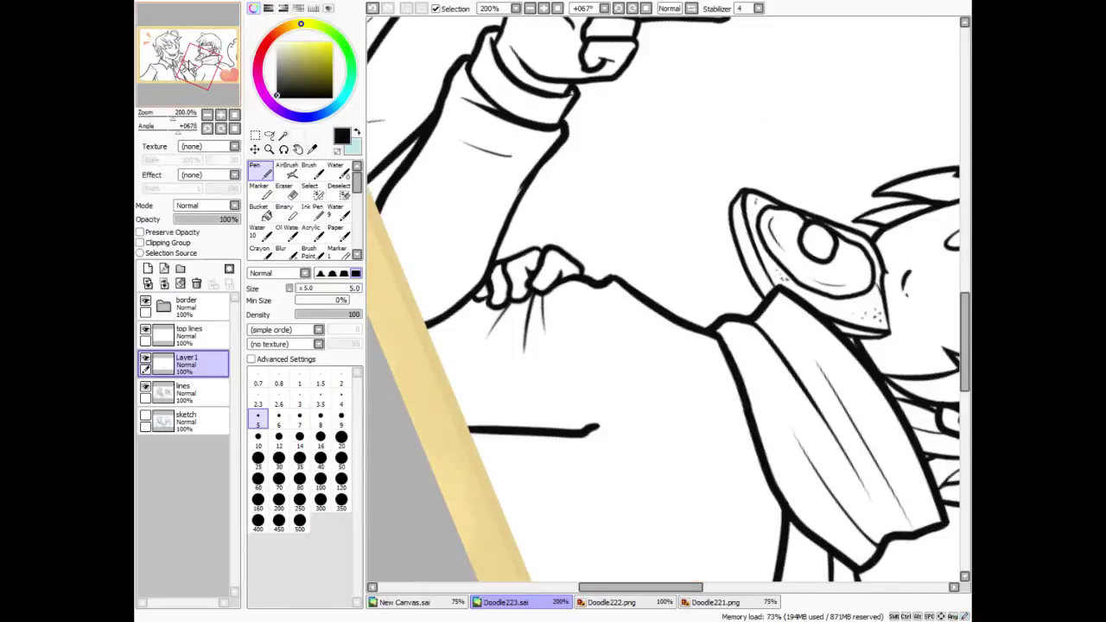
key(e)
click(185, 391)
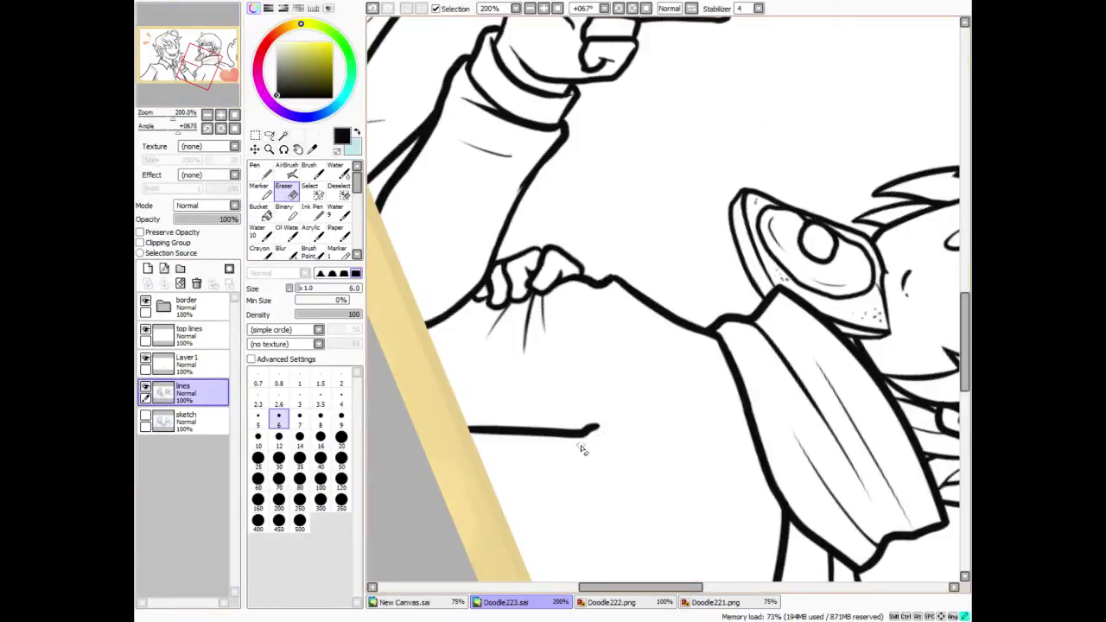
drag(584, 443, 617, 435)
On Layer1, draw two thin fold lines with the size 5 Pen from the shoulder outline to the trimmed sleeve line.
key(n)
click(632, 8)
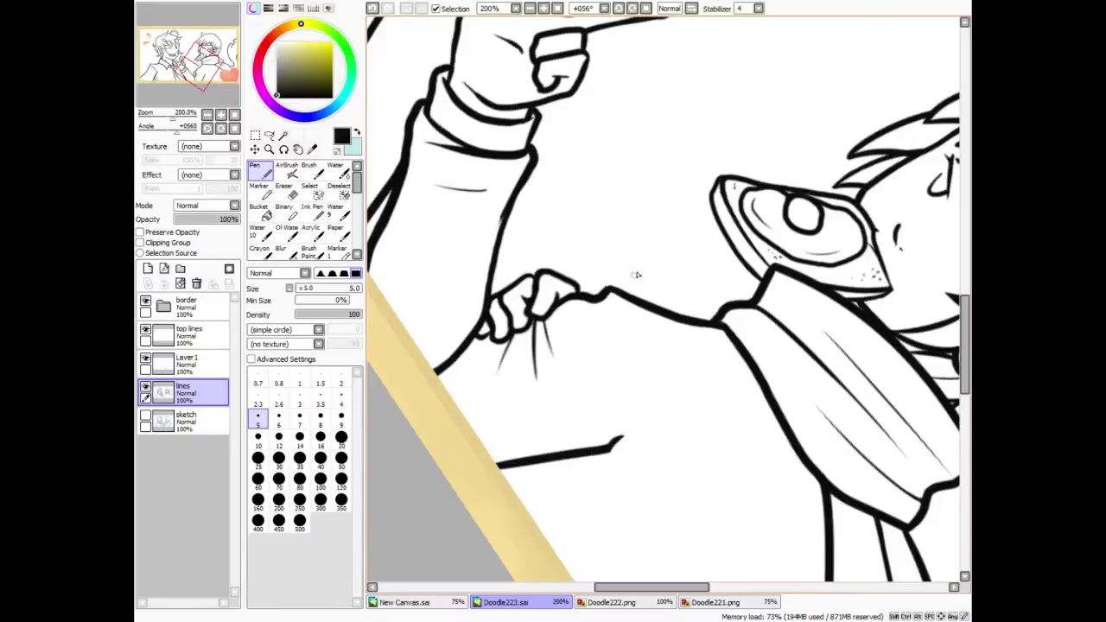
click(184, 366)
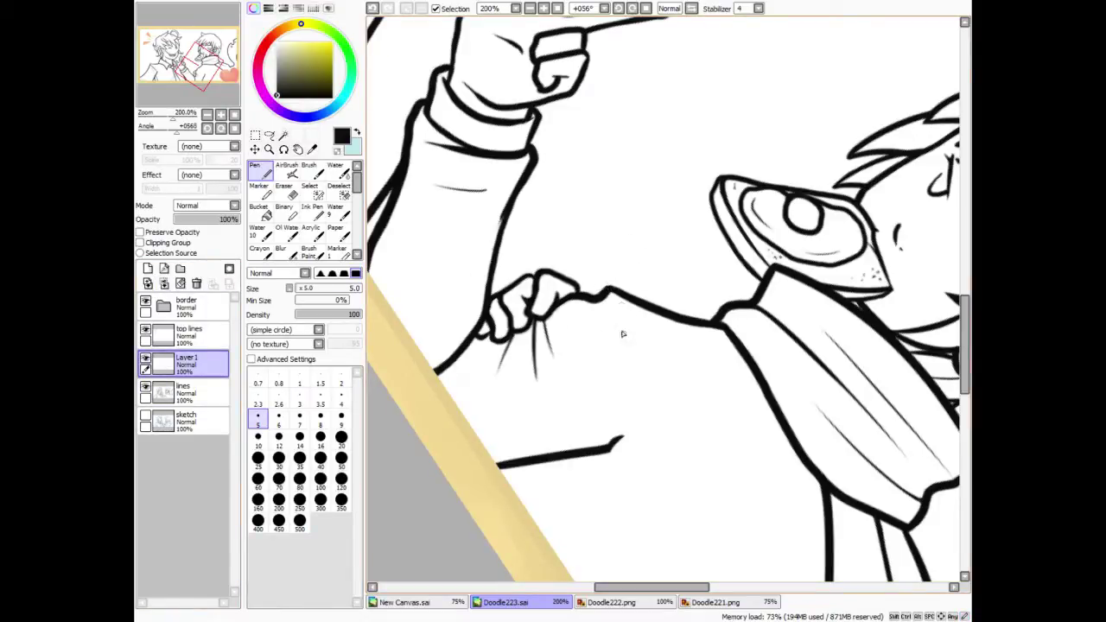
click(145, 416)
click(145, 418)
drag(610, 292, 609, 445)
key(ctrl+z)
drag(612, 292, 613, 443)
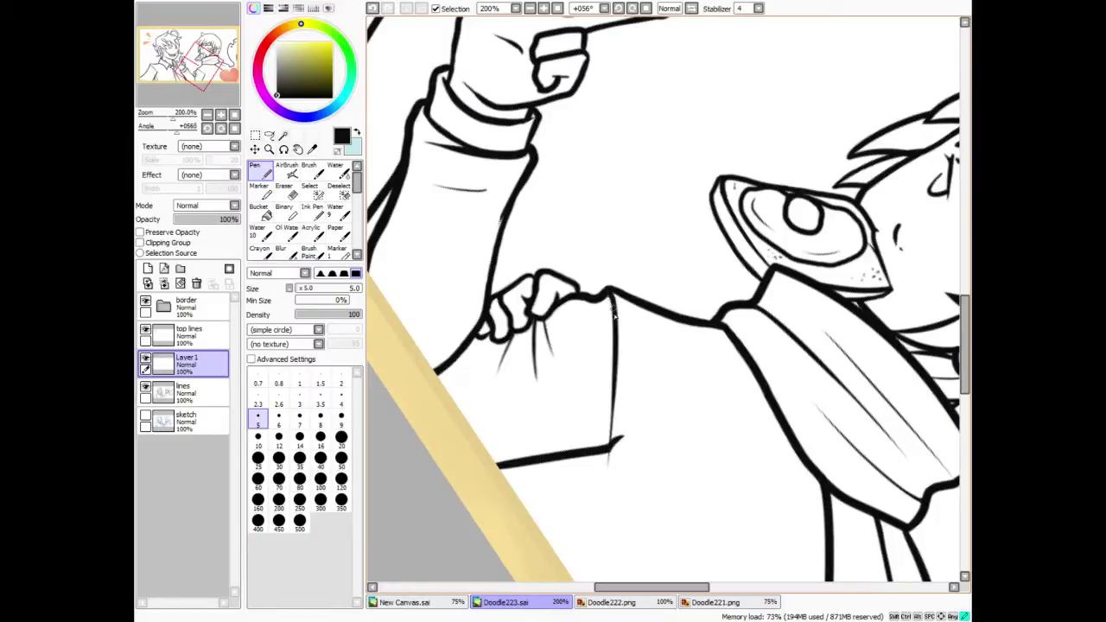
drag(593, 304, 607, 442)
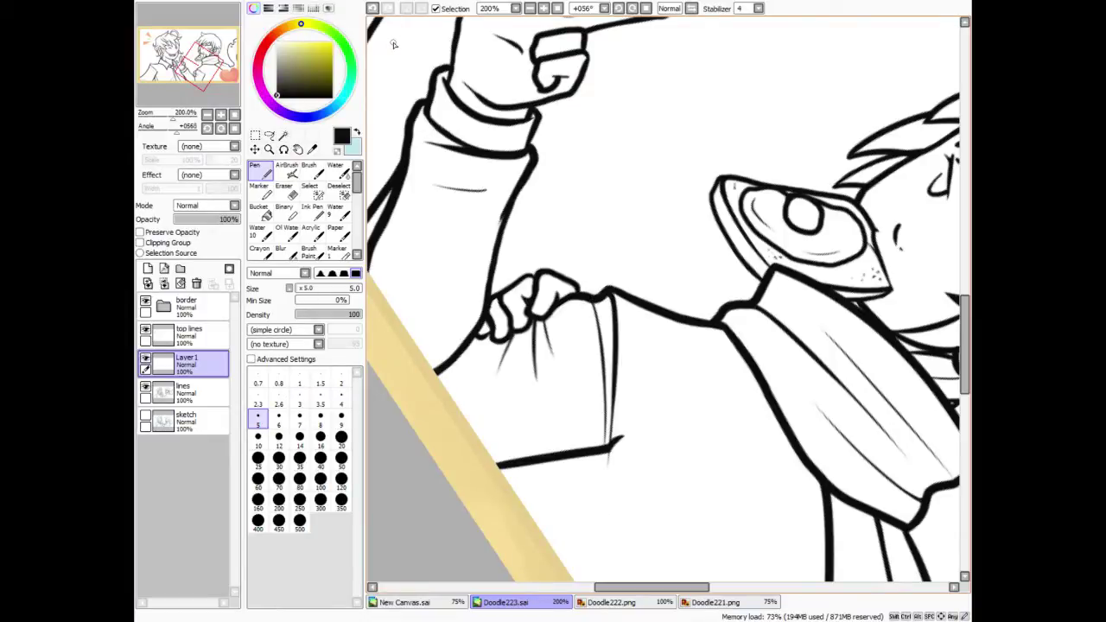
Erase the fold line's overshoot past the thick sleeve line, then restore the unrotated view of the whole drawing.
key(e)
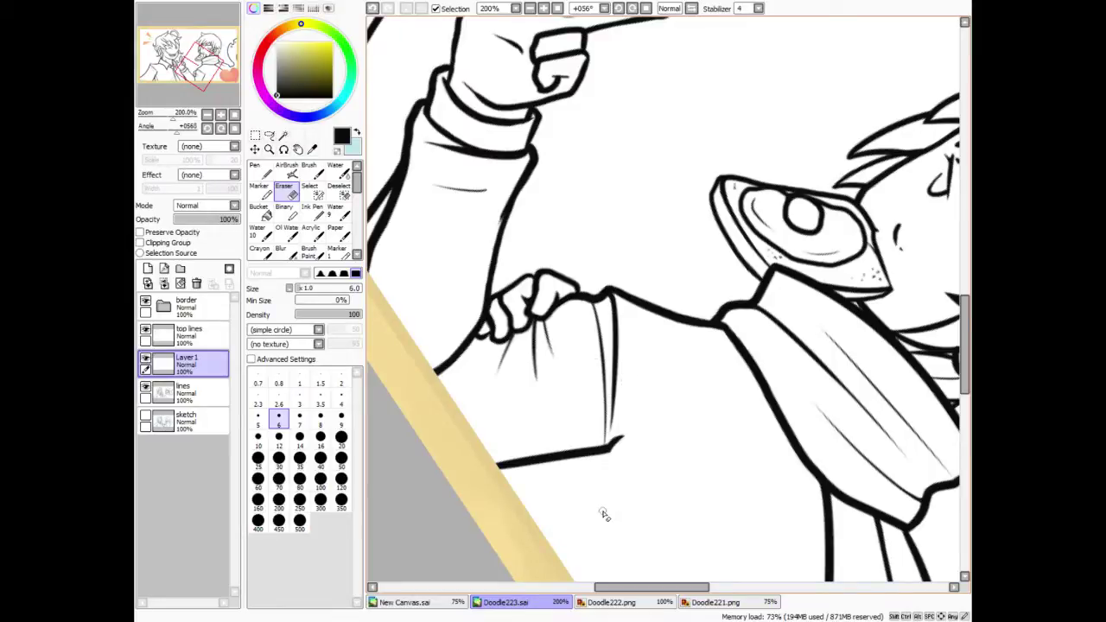
key(n)
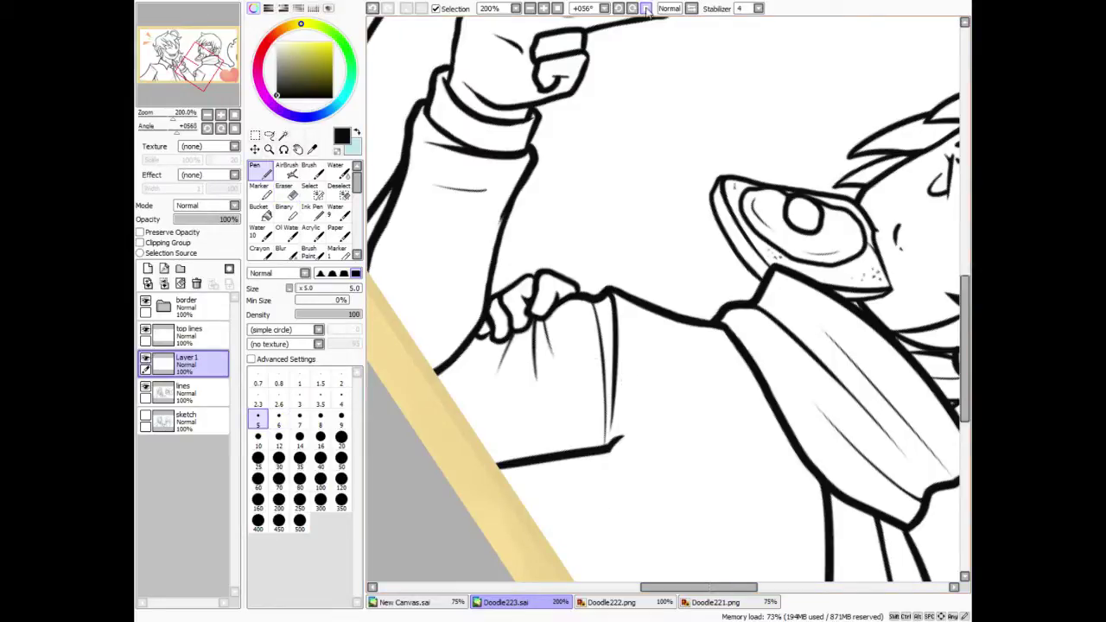
click(647, 9)
mouse_move(193, 63)
mouse_down()
mouse_move(164, 66)
mouse_move(193, 59)
mouse_up()
click(557, 9)
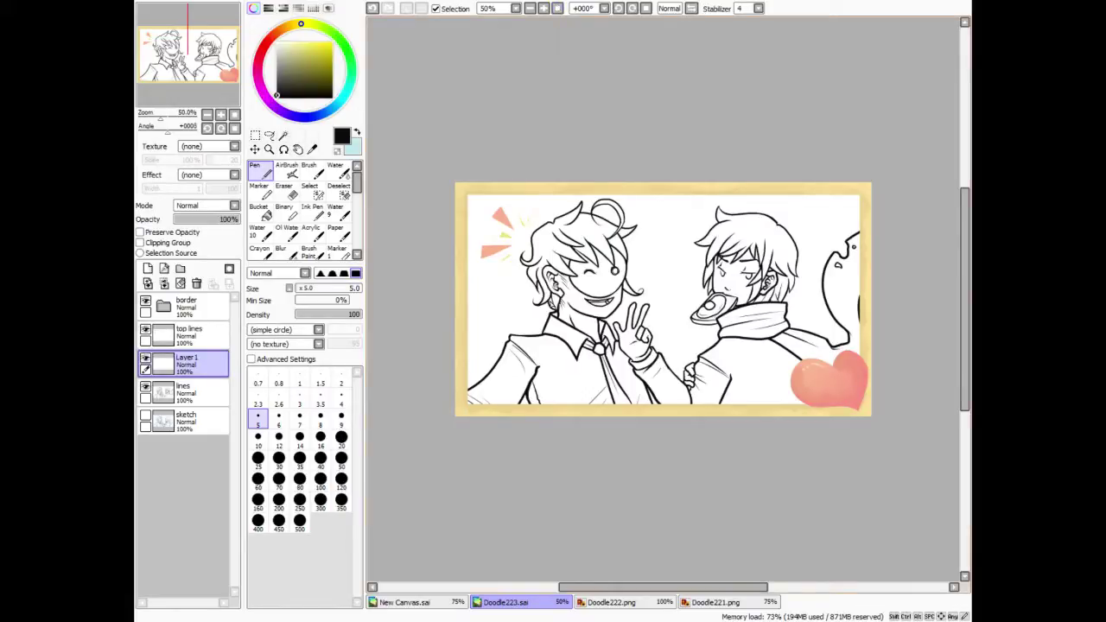
On Layer1, trace the coat's outer edge from the shoulder past the heart to the border with the size 8 Pen, then hide the sketch.
click(545, 9)
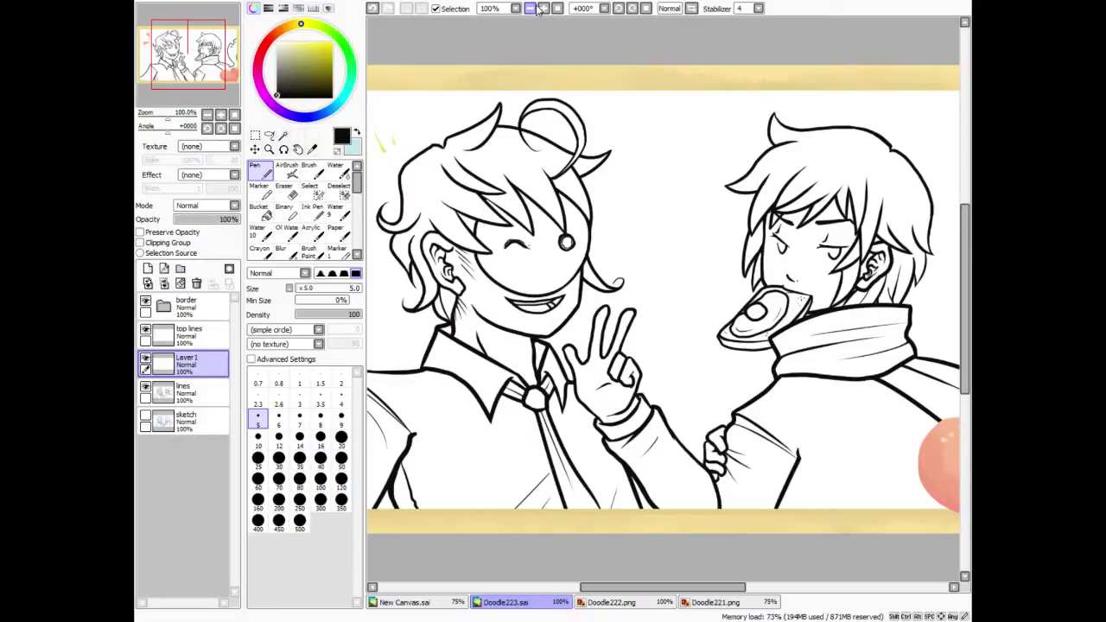
mouse_move(208, 50)
mouse_down()
mouse_move(210, 59)
mouse_move(185, 41)
mouse_up()
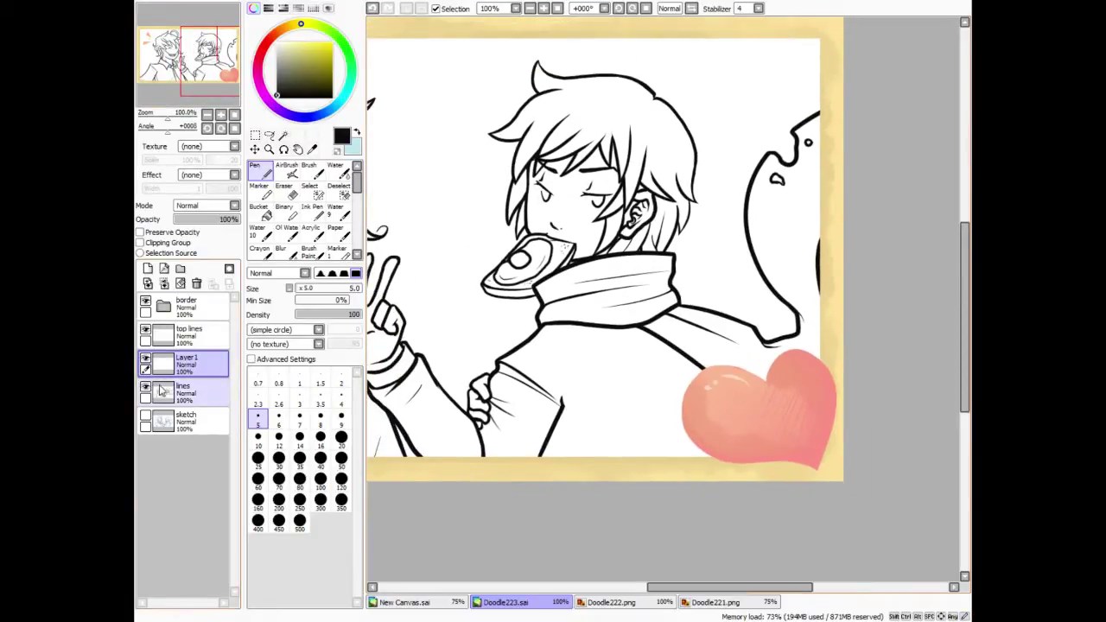
click(145, 416)
click(146, 416)
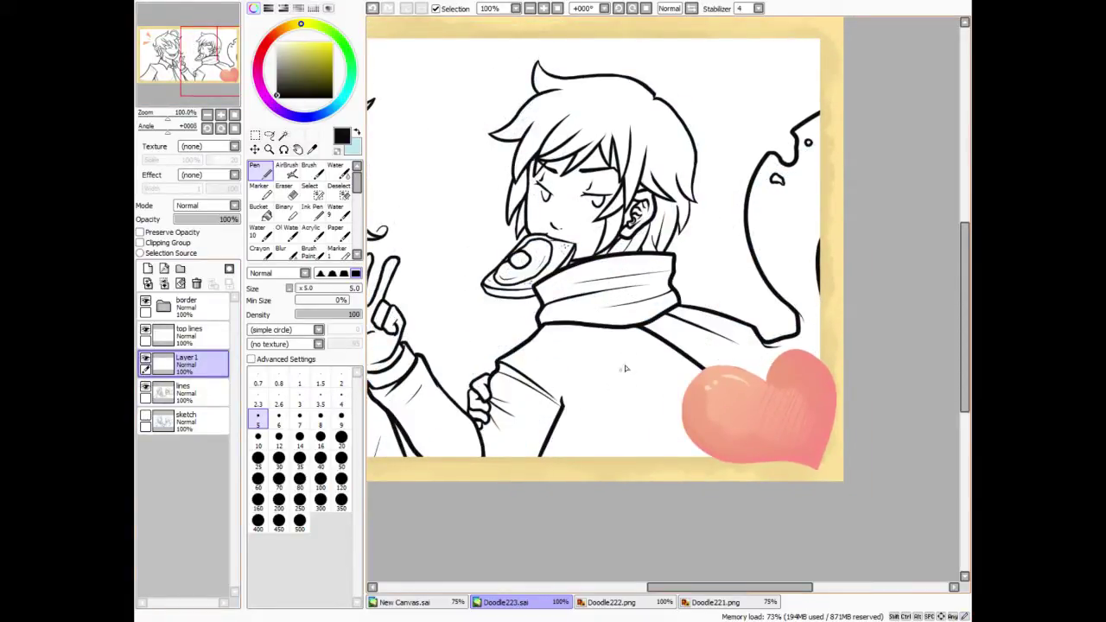
click(145, 415)
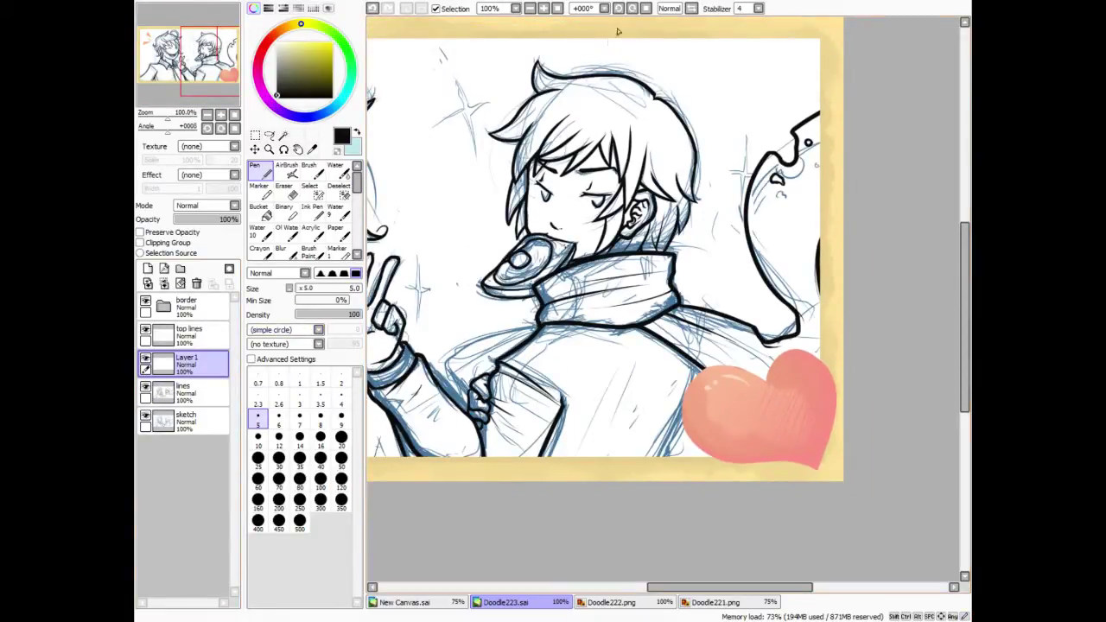
click(619, 10)
click(619, 10)
click(619, 11)
click(320, 420)
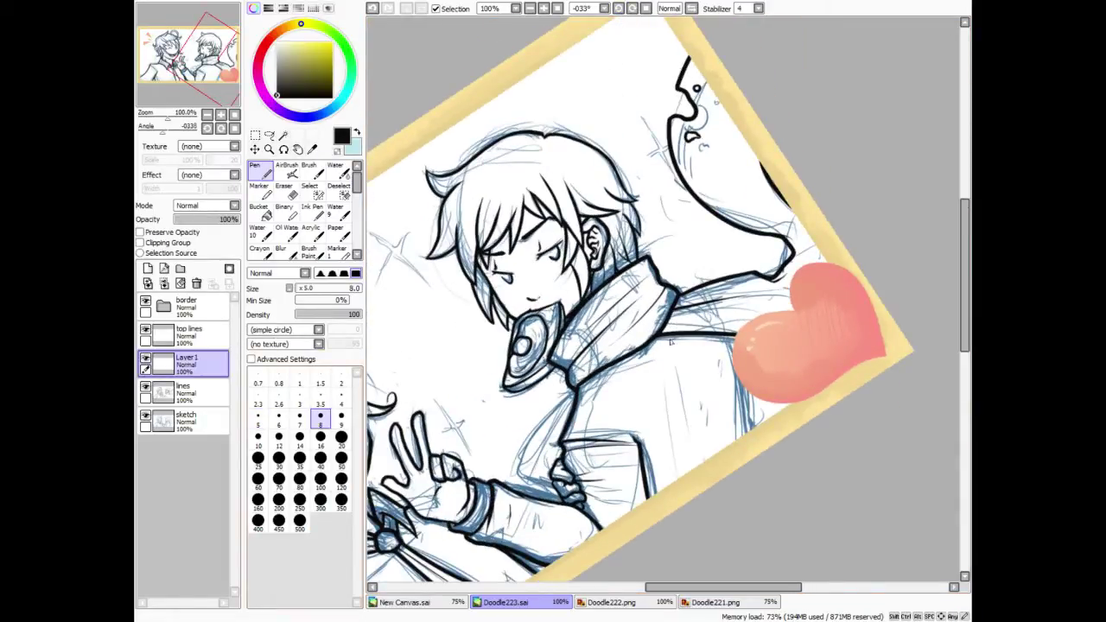
drag(733, 356, 749, 434)
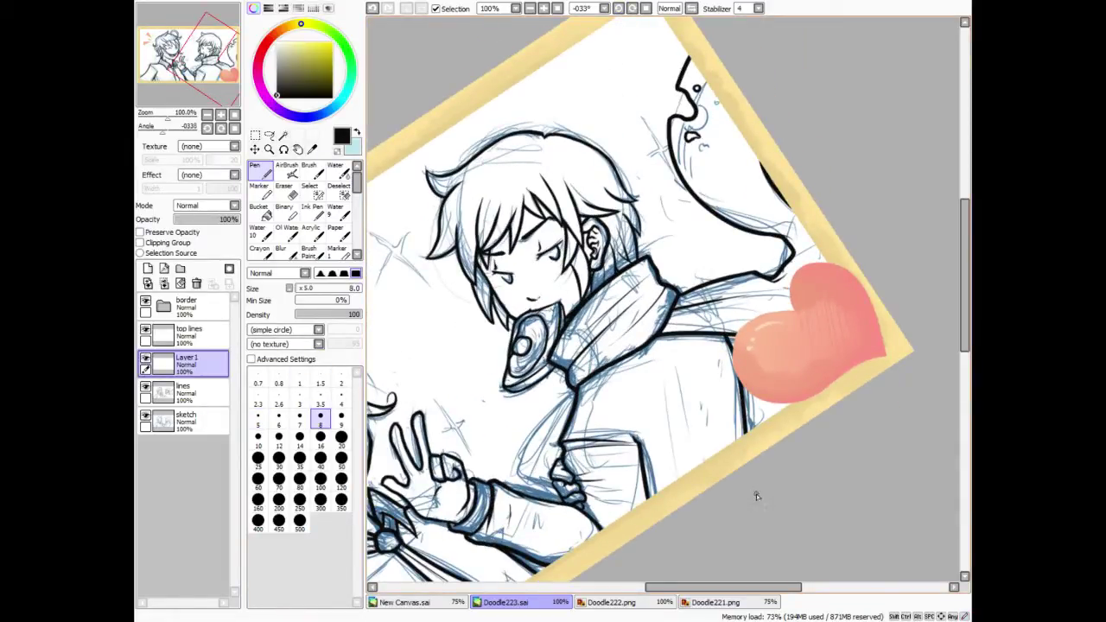
click(146, 415)
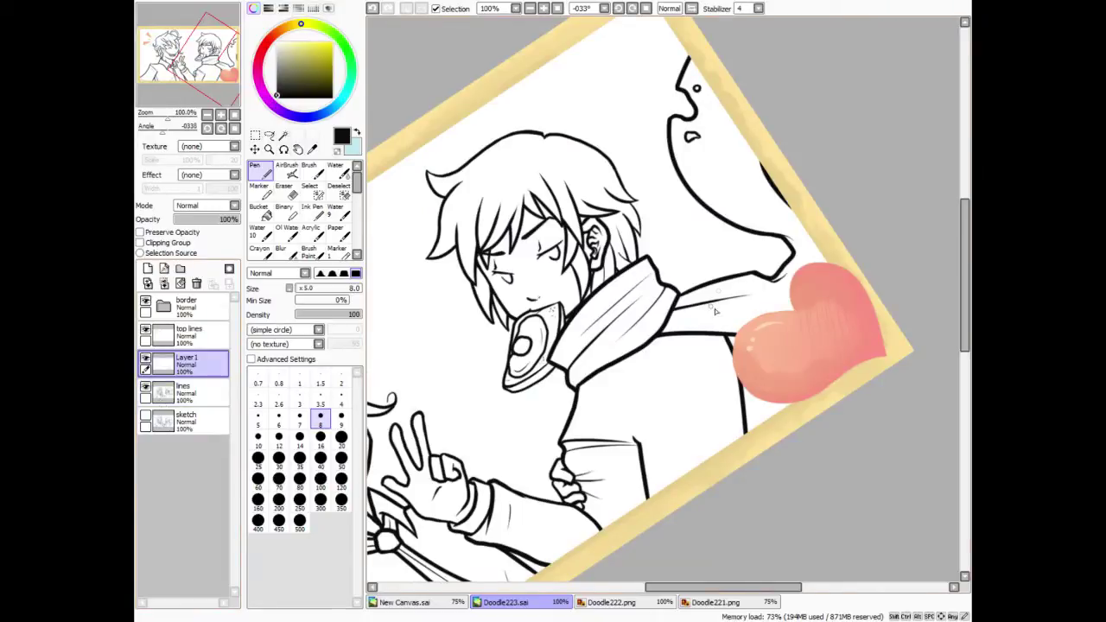
Trim the inner side of the coat's outer edge line beside the heart with the size 6 Eraser at 150% zoom.
click(633, 8)
click(632, 8)
click(632, 8)
click(633, 8)
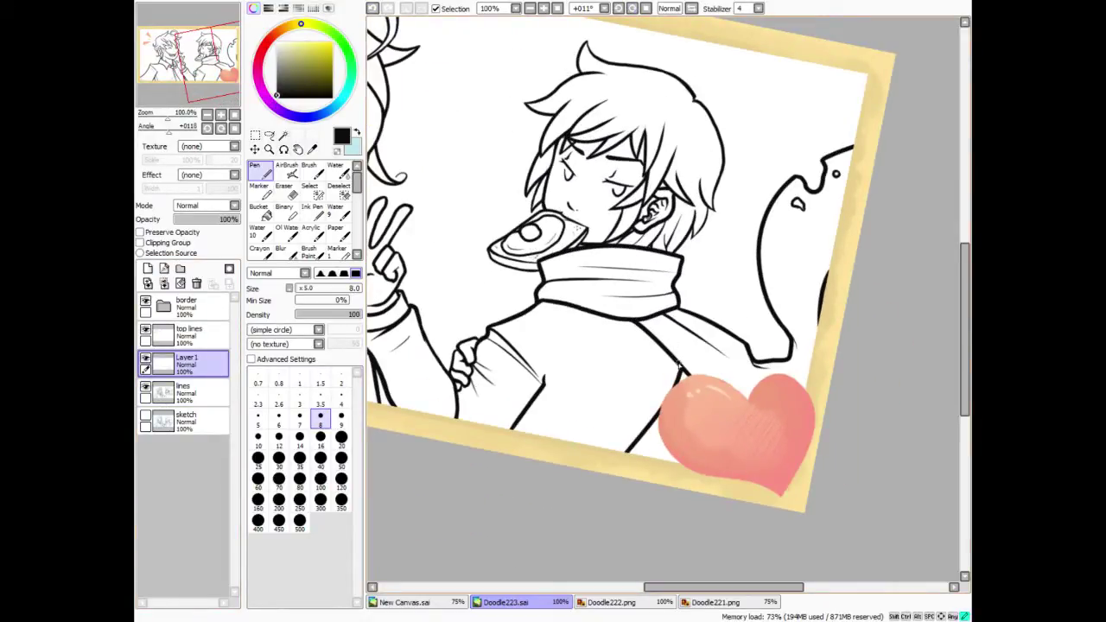
click(619, 9)
click(619, 9)
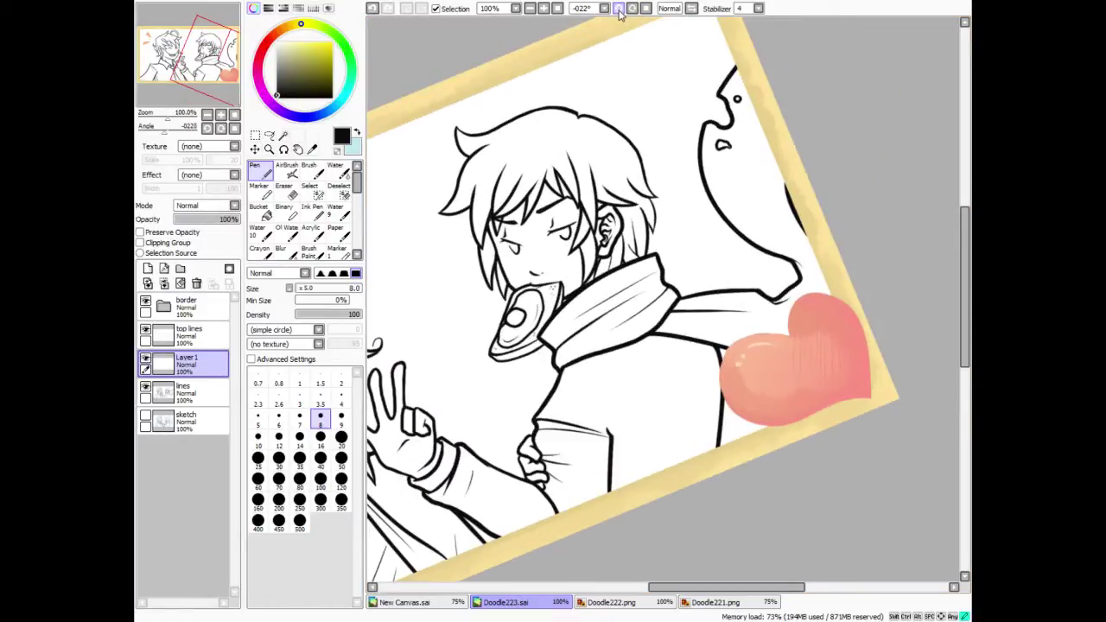
click(544, 8)
key(e)
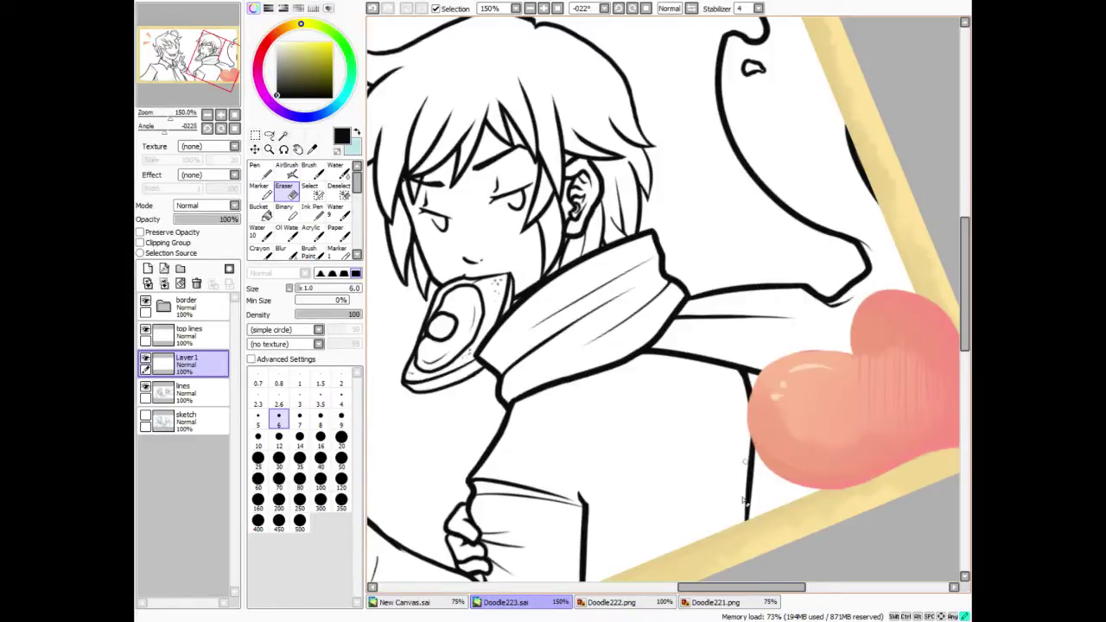
drag(746, 500, 749, 581)
drag(748, 446, 750, 577)
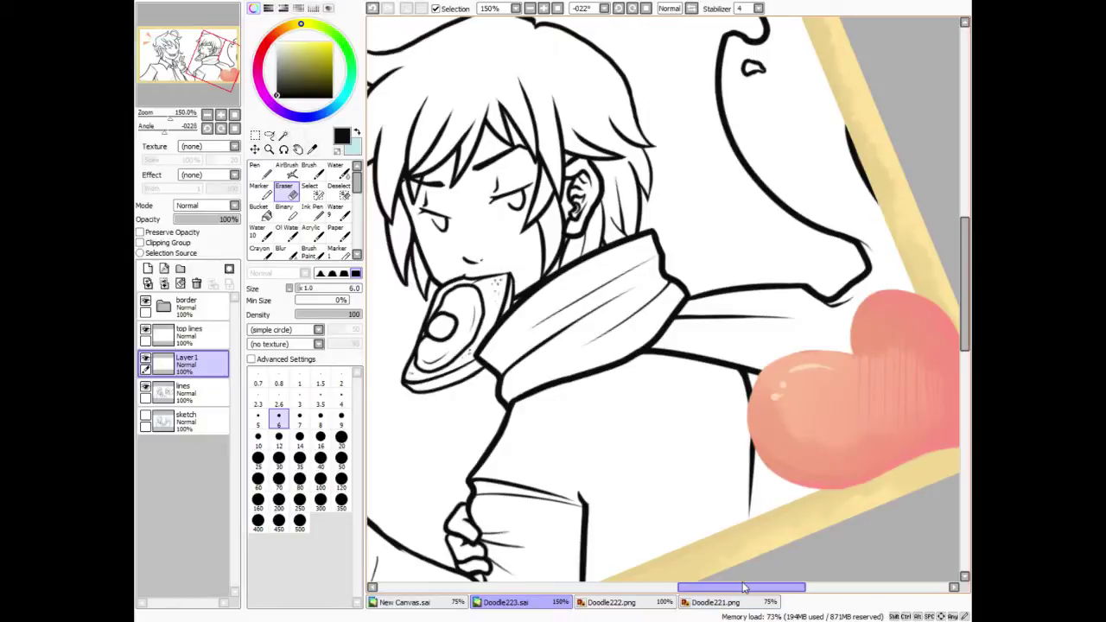
Show the sketch and redraw the lower part of the coat's outer edge down to the border with the size 8 Pen on Layer1.
key(n)
click(187, 394)
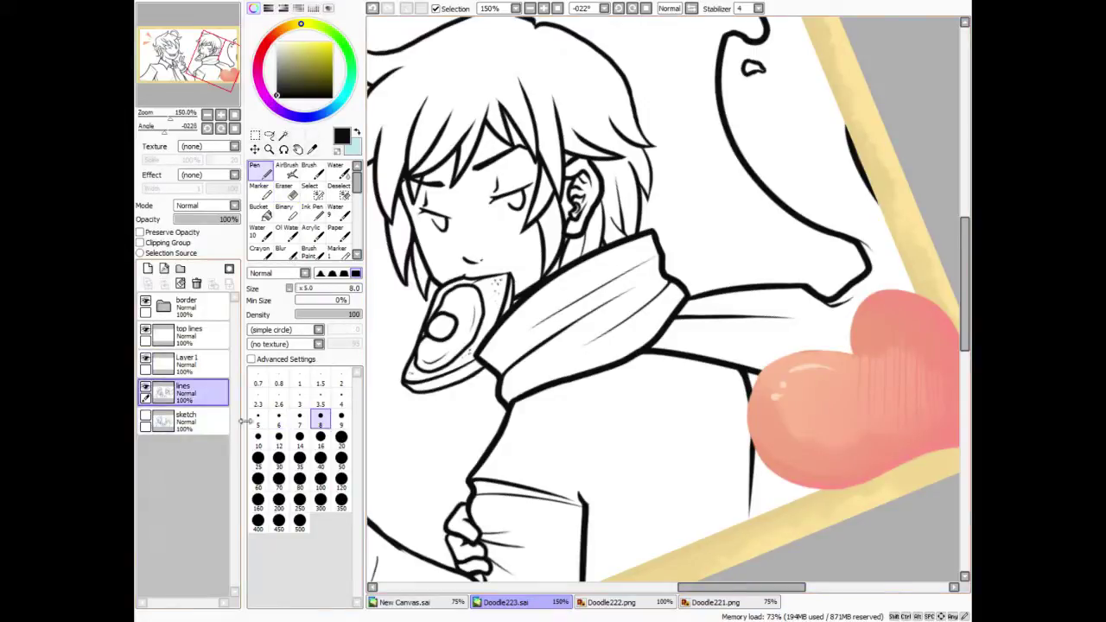
click(145, 415)
click(192, 372)
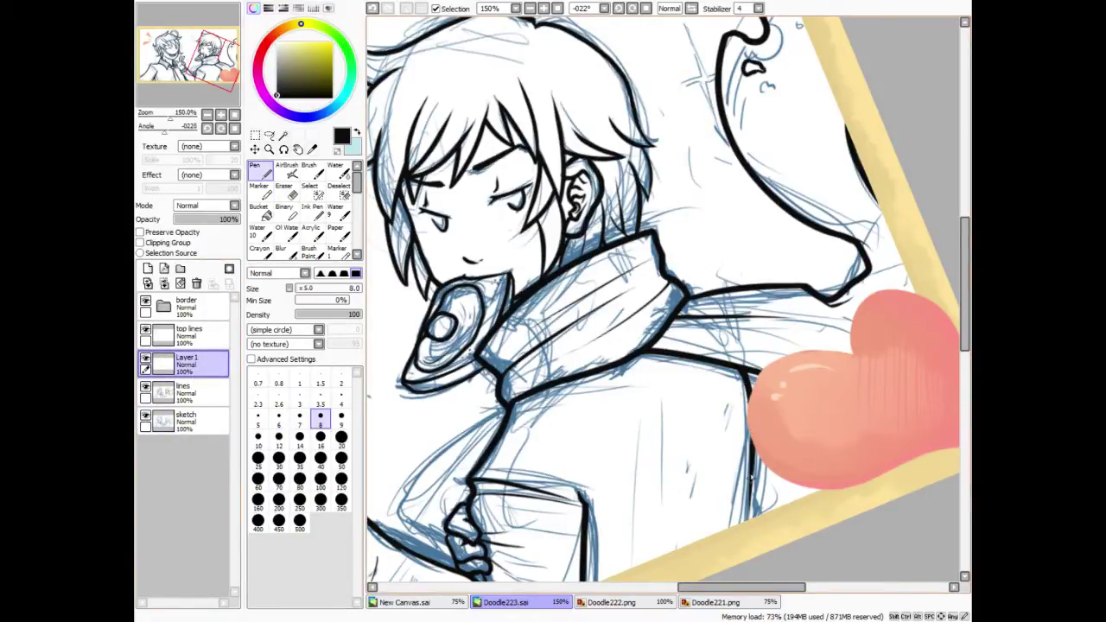
drag(752, 441, 762, 530)
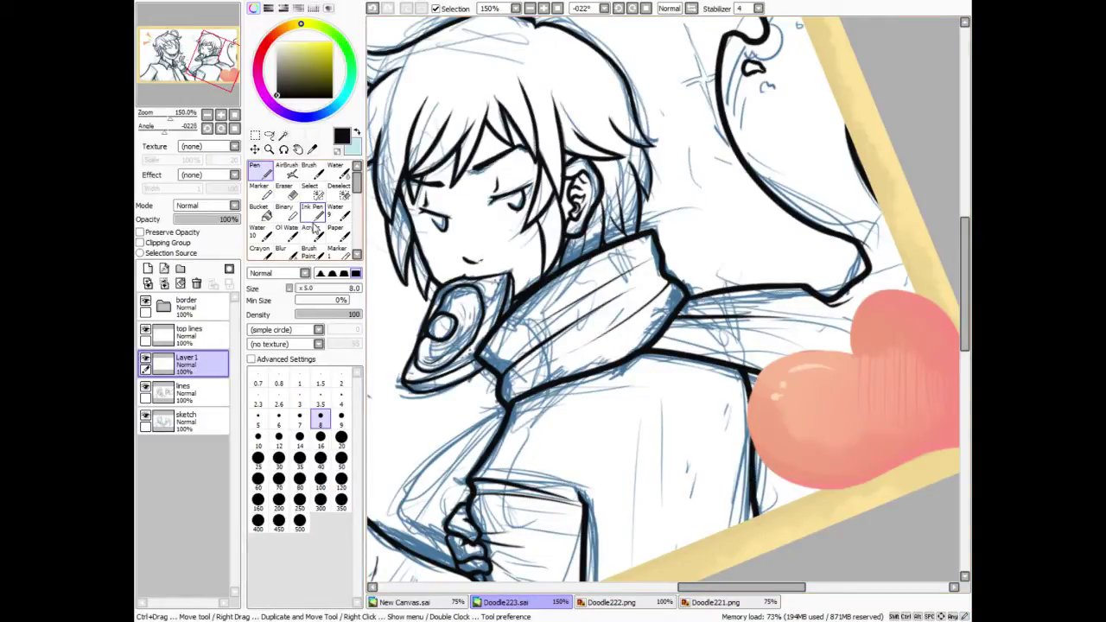
Hide the sketch and erase the rough inner side of the redrawn coat edge with the size 6 Eraser.
click(146, 416)
key(e)
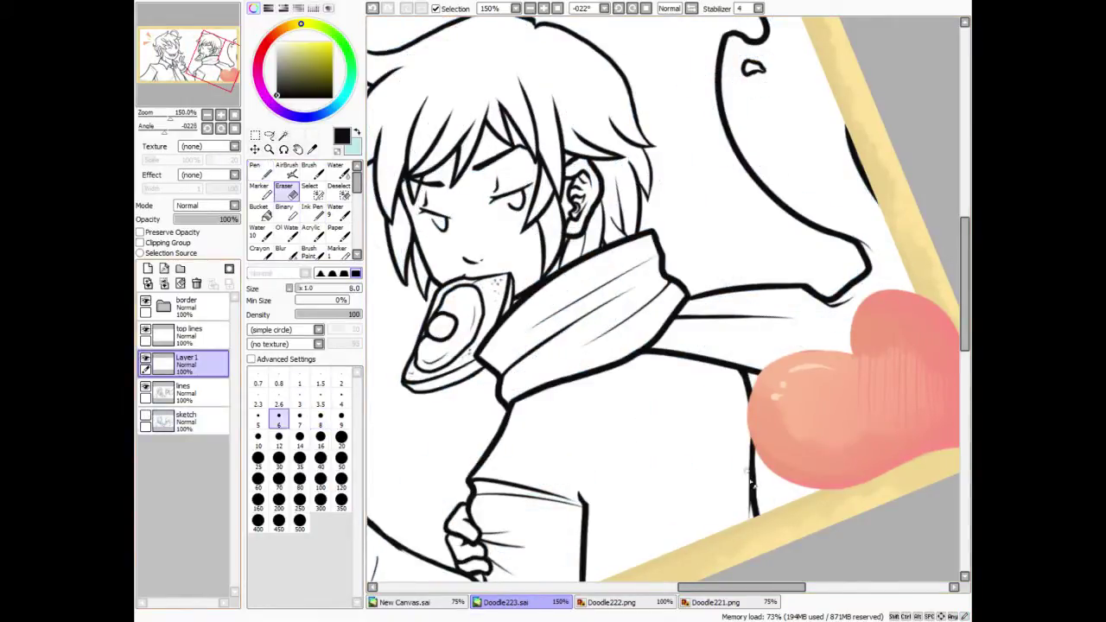
mouse_move(747, 434)
mouse_down()
mouse_move(750, 548)
mouse_move(747, 524)
mouse_up()
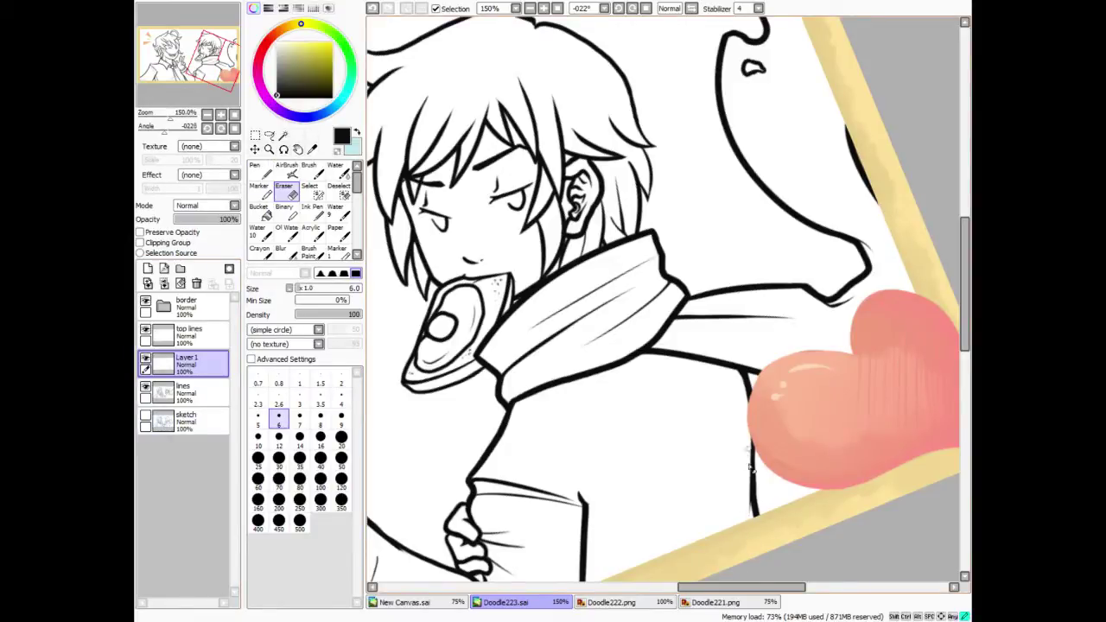
drag(746, 439, 756, 562)
Retrace the coat edge between the heart and the border with the size 8 Pen, undoing strokes until the line is smooth and thick.
key(n)
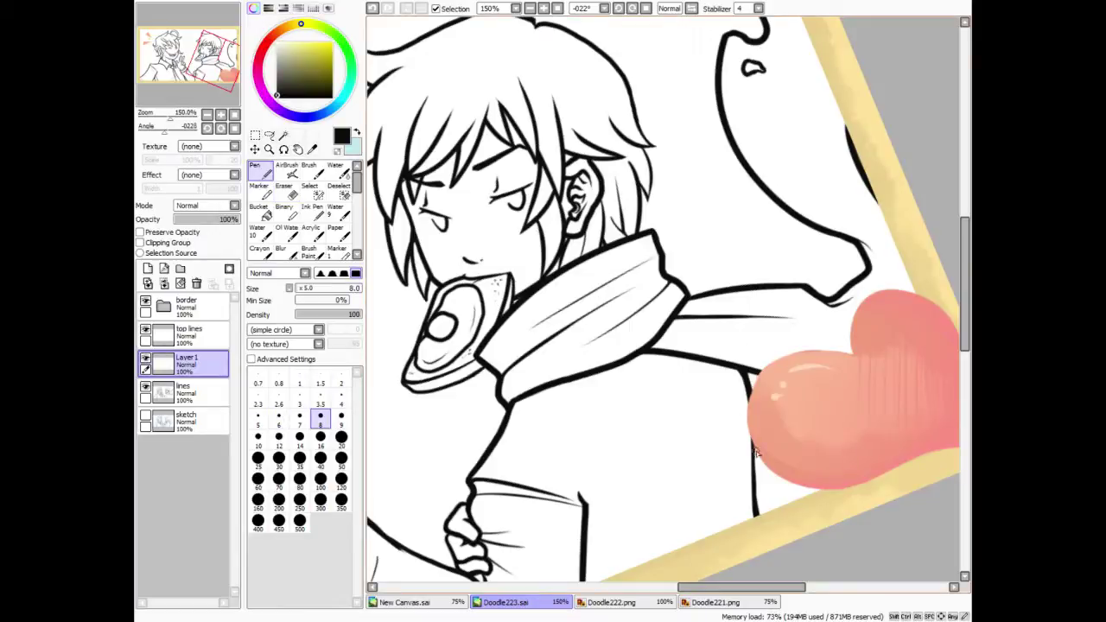
drag(752, 439, 763, 515)
click(376, 8)
drag(751, 453, 757, 540)
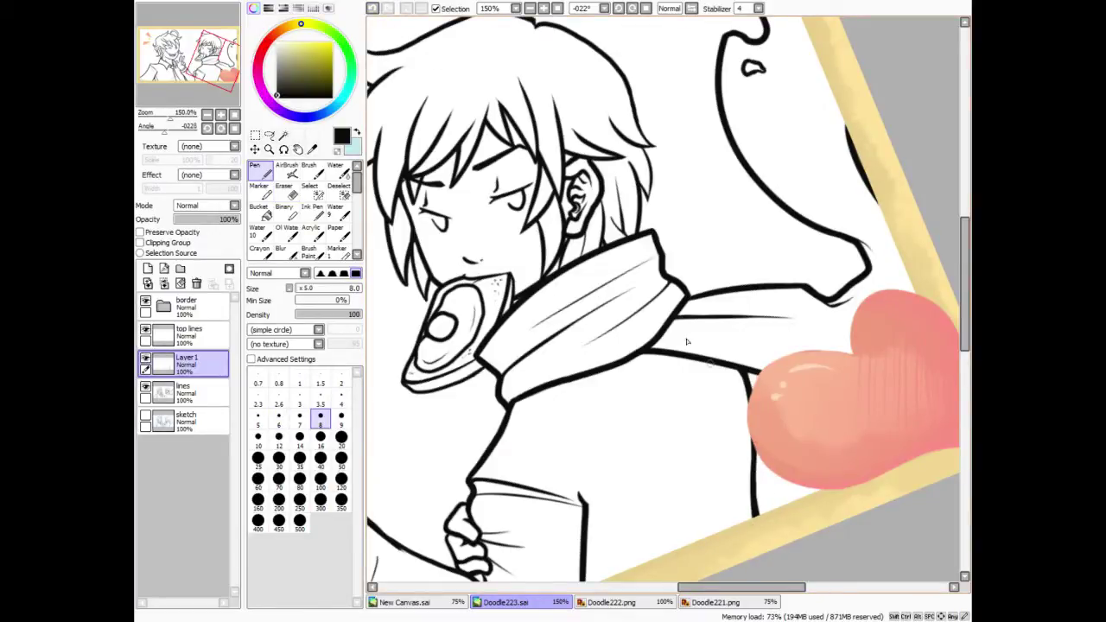
click(378, 8)
drag(753, 442, 755, 515)
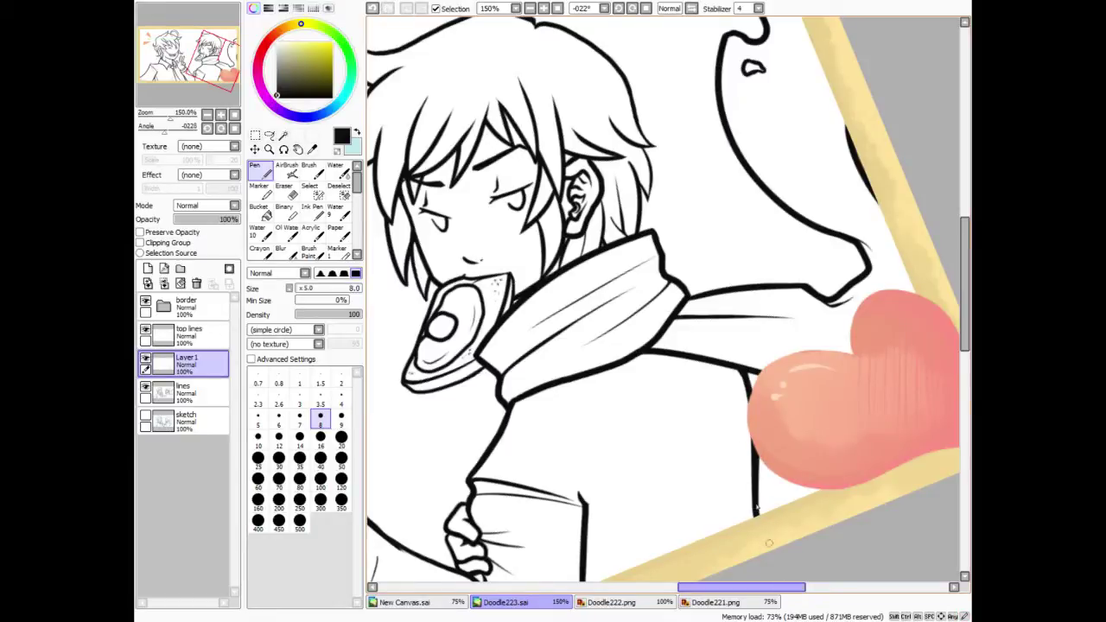
Draw thin fold lines down the back of the coat with the size 4 Pen over the sketch, then hide the sketch.
click(341, 400)
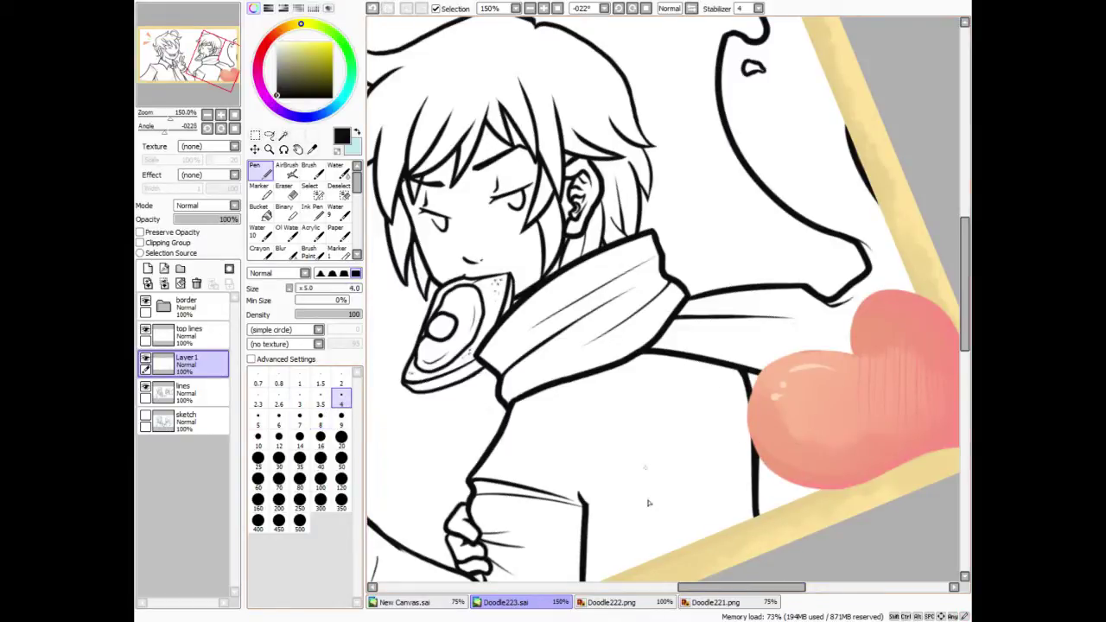
click(145, 416)
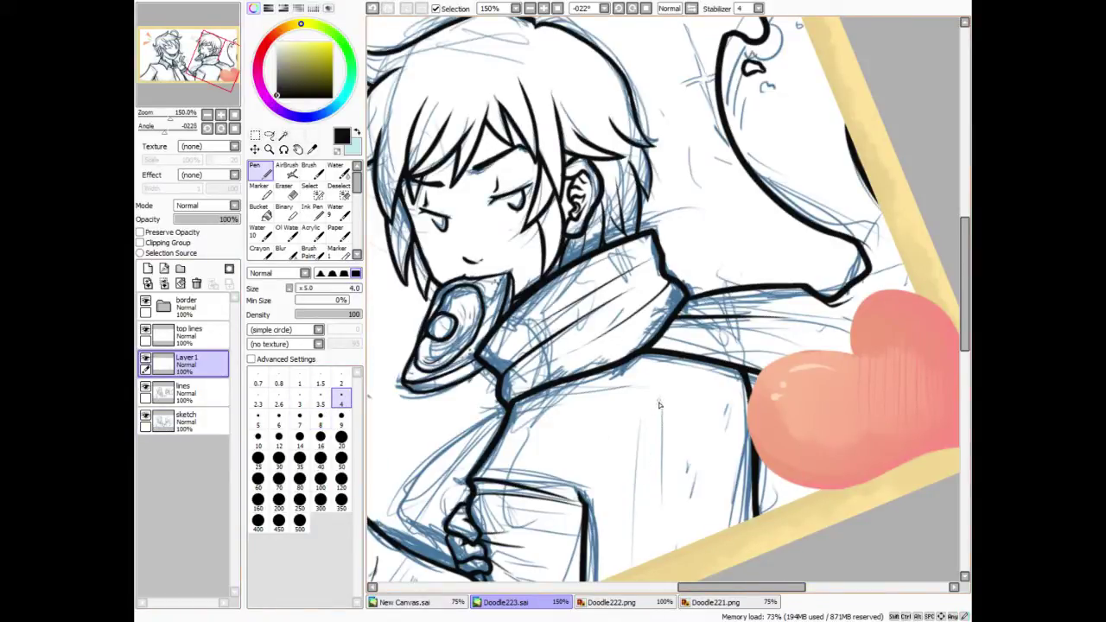
drag(664, 399, 641, 567)
drag(683, 399, 665, 448)
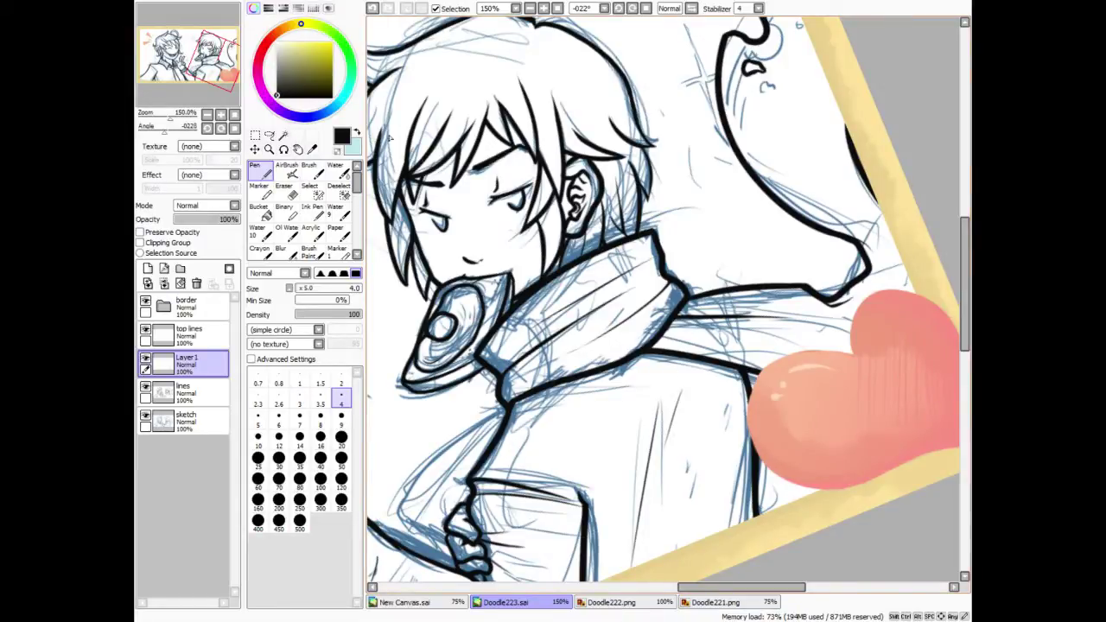
click(371, 8)
drag(690, 393, 670, 460)
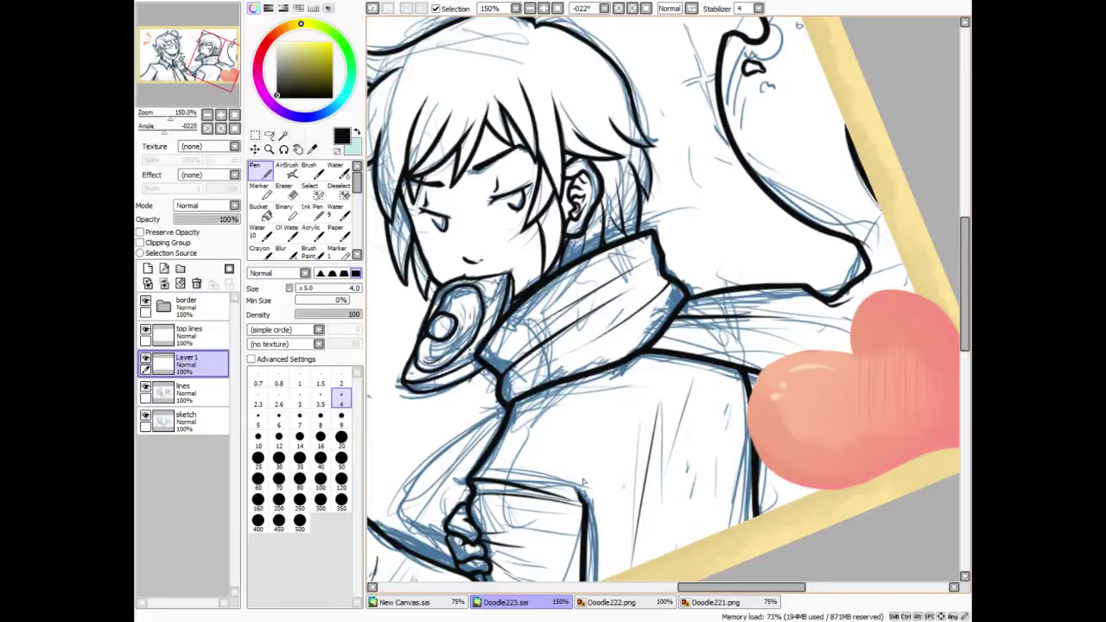
click(145, 416)
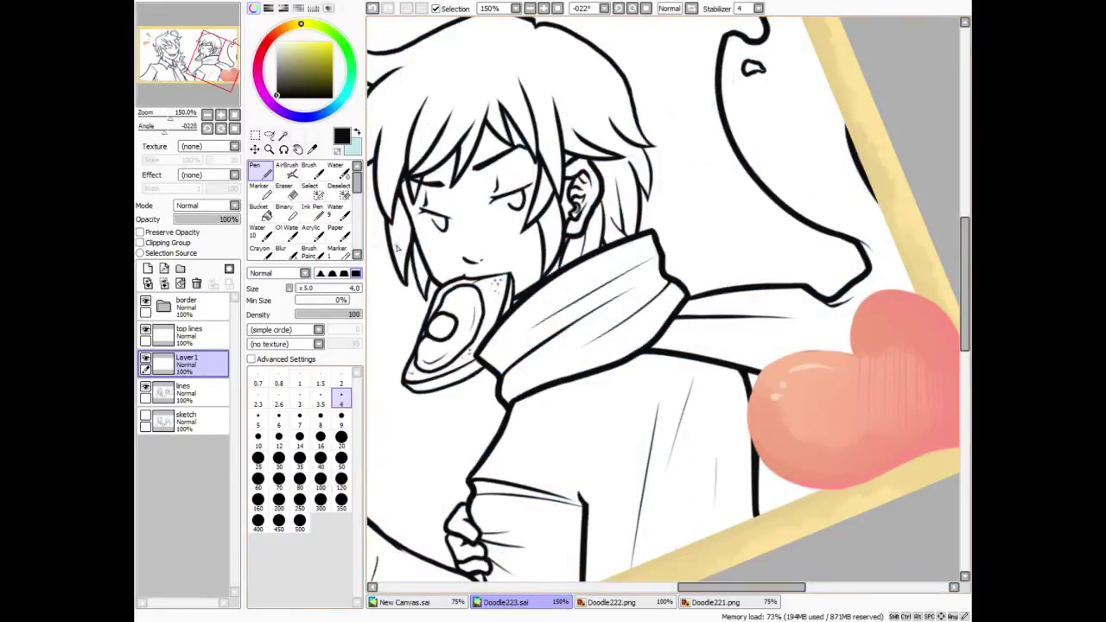
With the sketch shown and the canvas rotated to -56°, draw the far shoulder and arm outline from the collar with the size 8 Pen.
drag(216, 63, 203, 62)
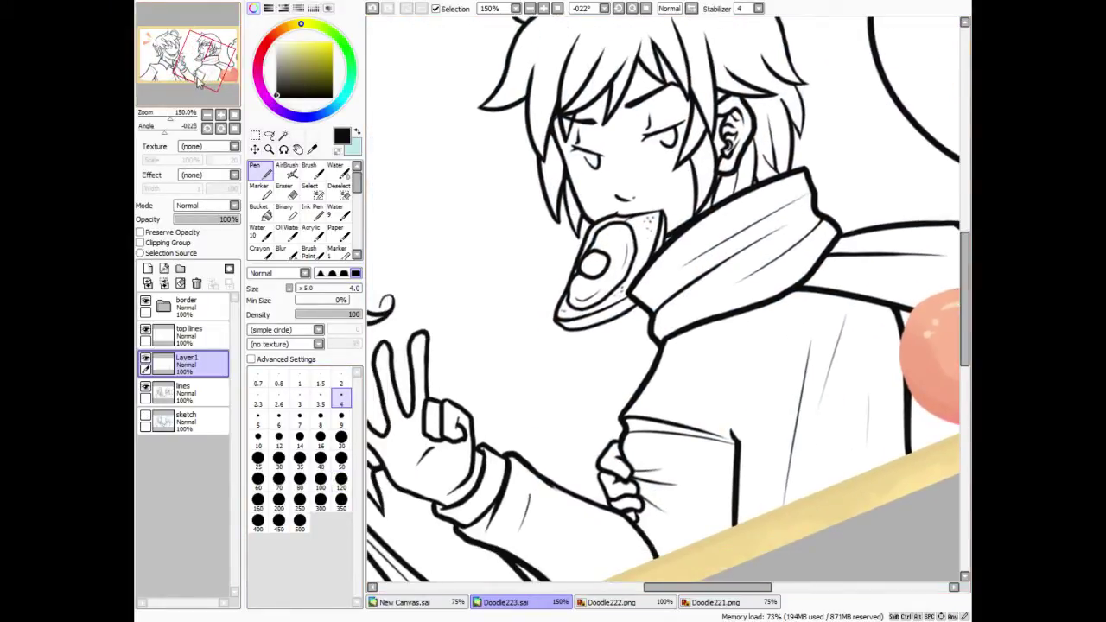
click(145, 416)
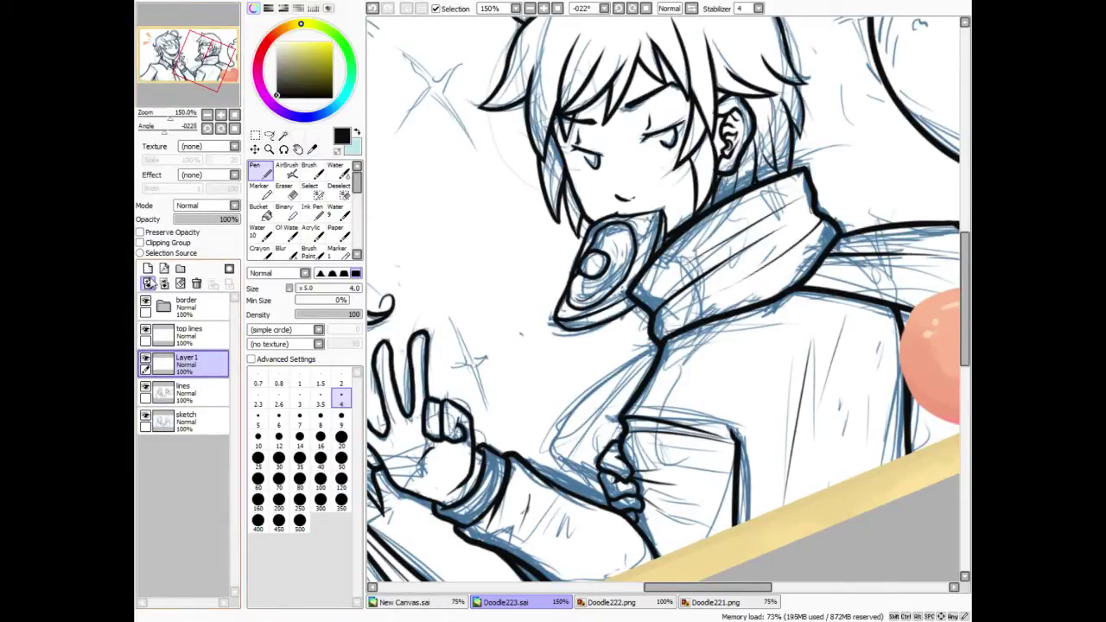
click(619, 9)
click(618, 9)
click(619, 9)
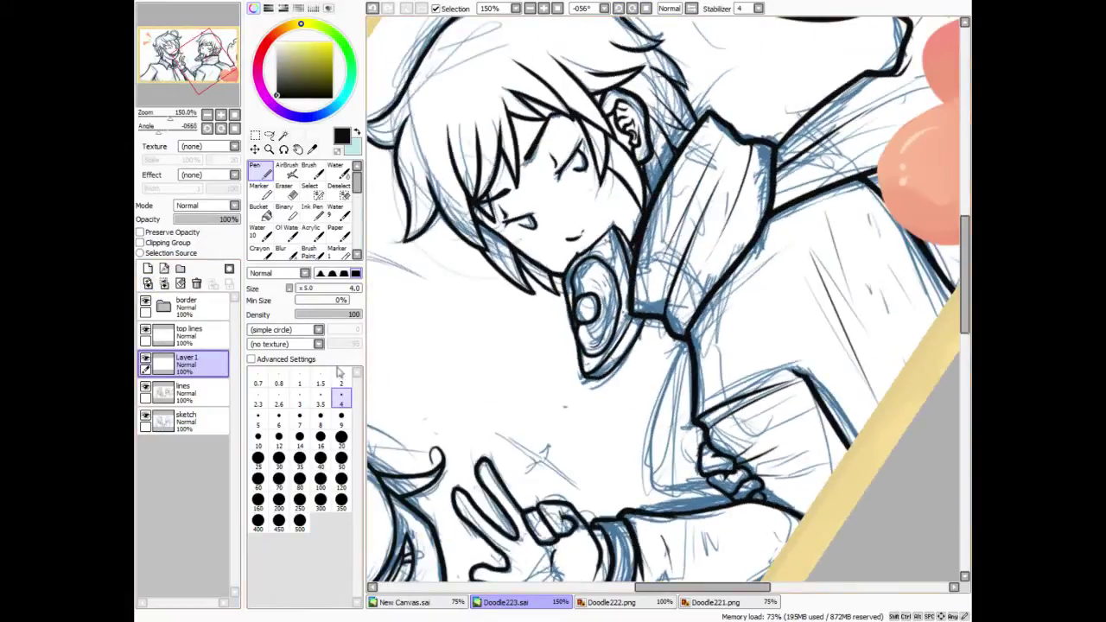
click(321, 417)
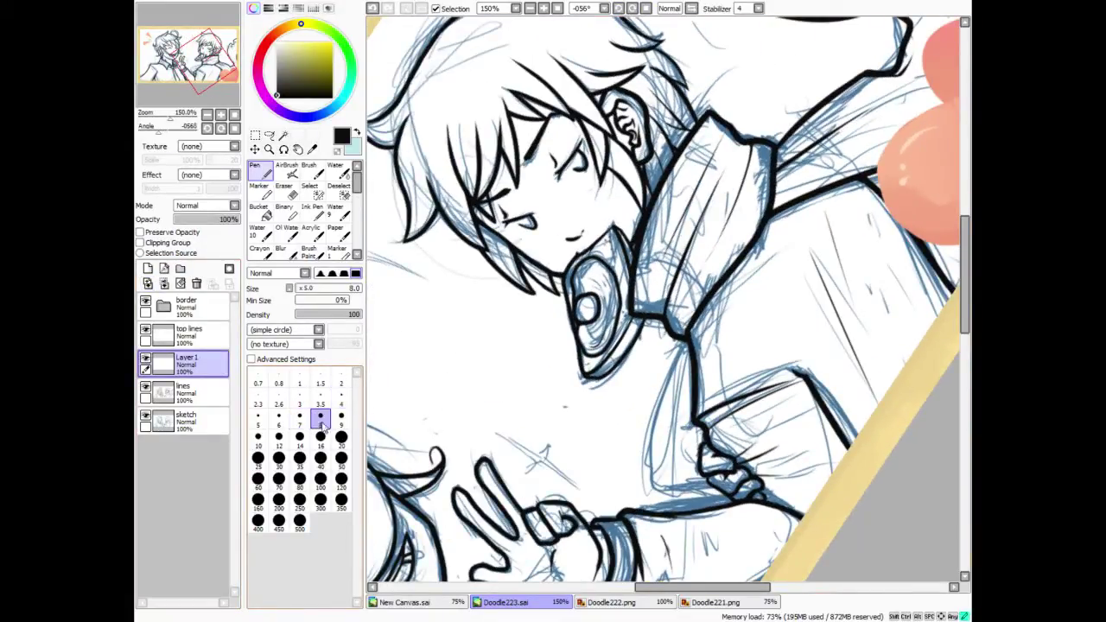
drag(688, 343, 644, 510)
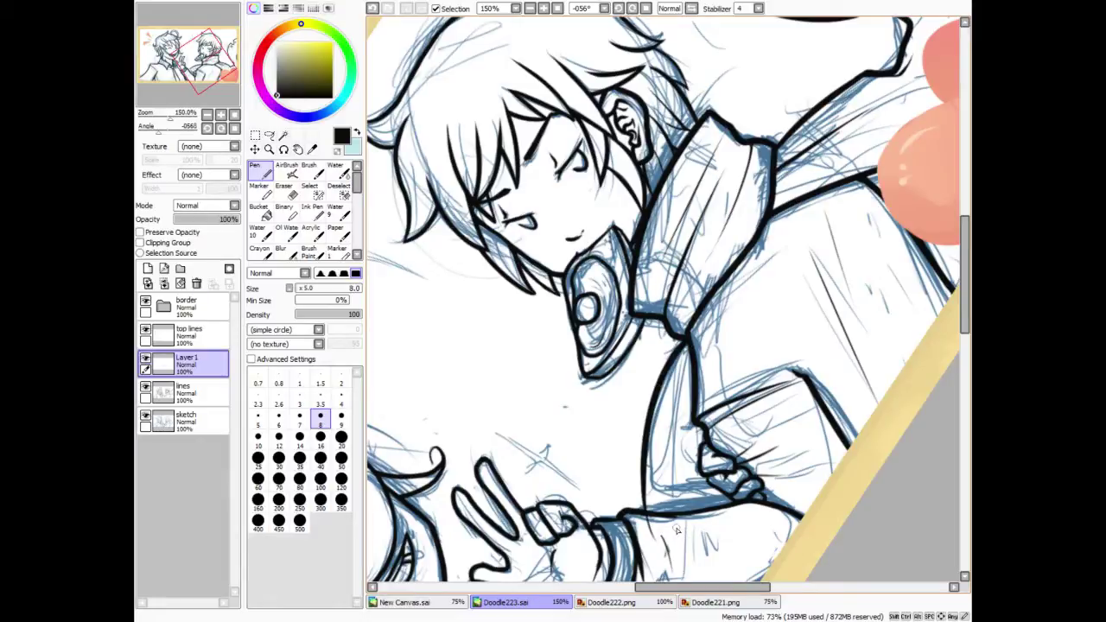
Erase the lower end of the new far arm outline with the size 6 Eraser, redoing the first erasure.
key(e)
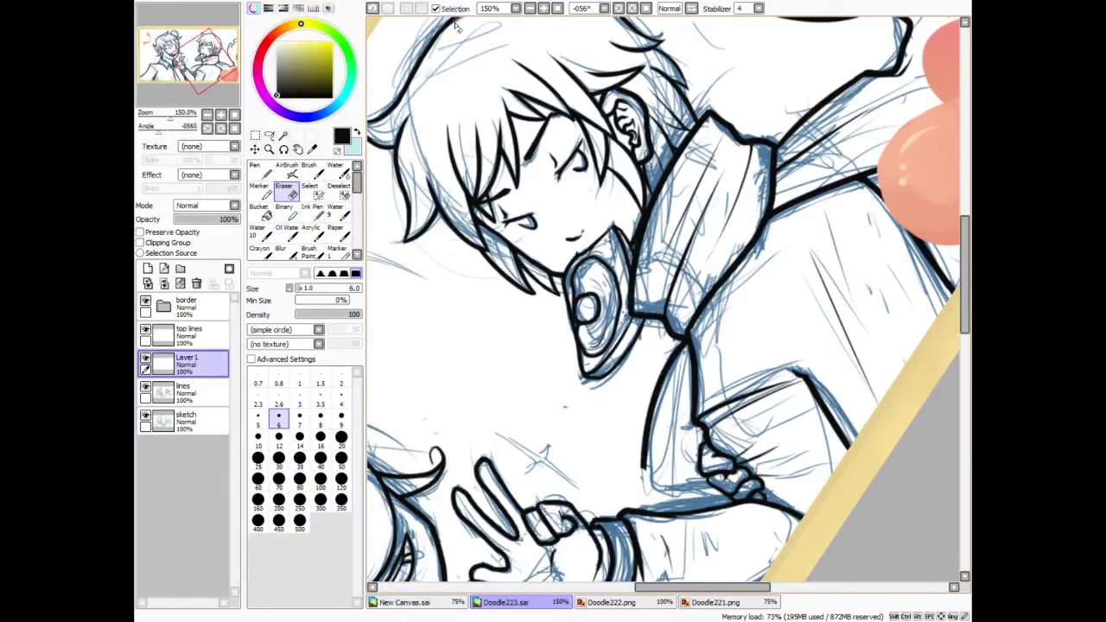
key(ctrl+z)
drag(645, 477, 657, 535)
With the canvas rotated to 22°, continue the far arm outline around its corner to the gripping hand with the size 8 Pen.
click(635, 10)
click(635, 9)
click(635, 10)
click(633, 8)
click(633, 9)
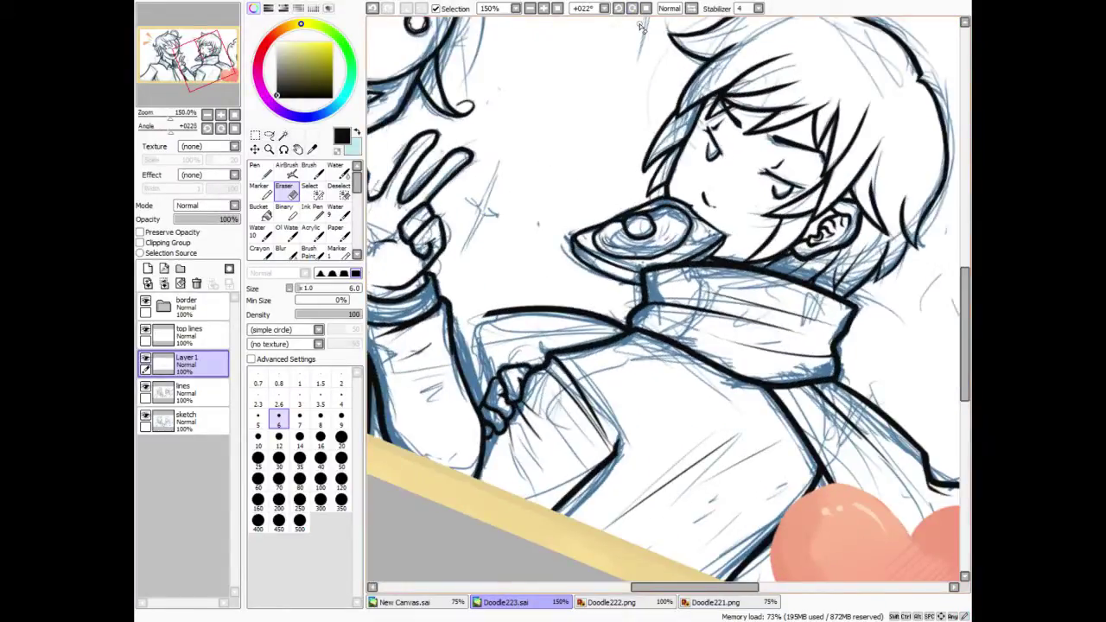
key(n)
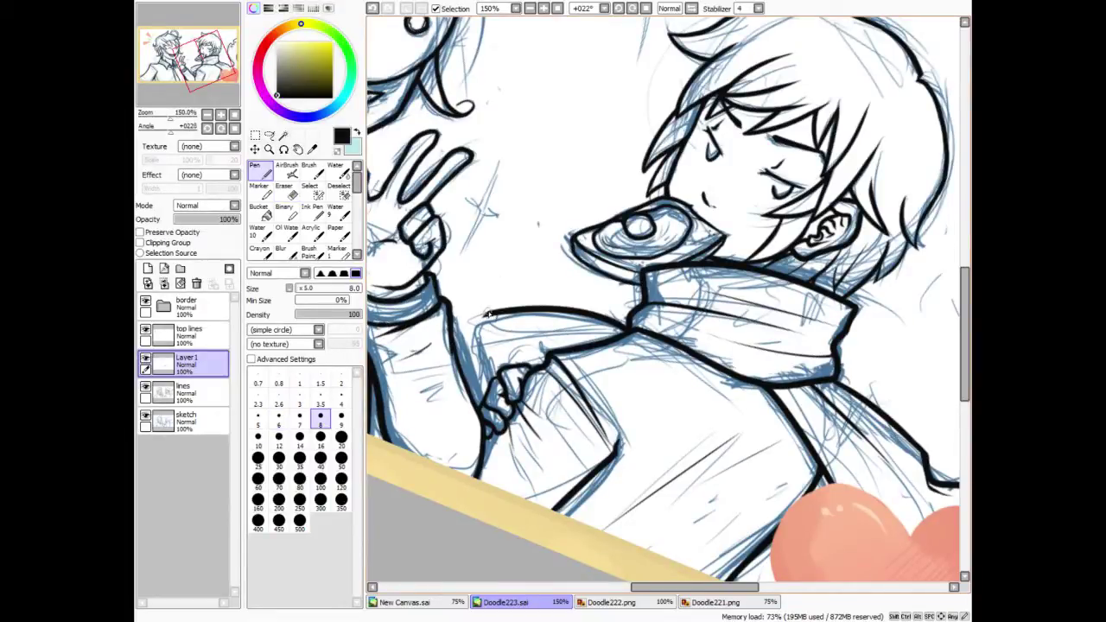
drag(474, 326, 494, 405)
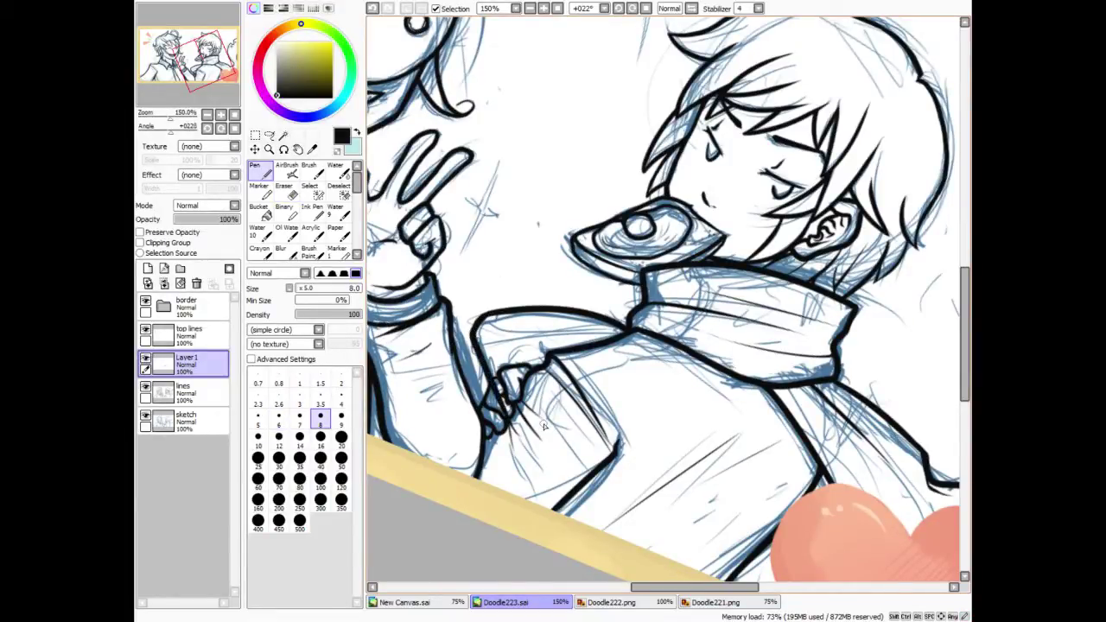
With the sketch hidden, erase the arm outline overlapping the gripping hand using the size 6 Eraser, checking it against the lines layer.
click(146, 416)
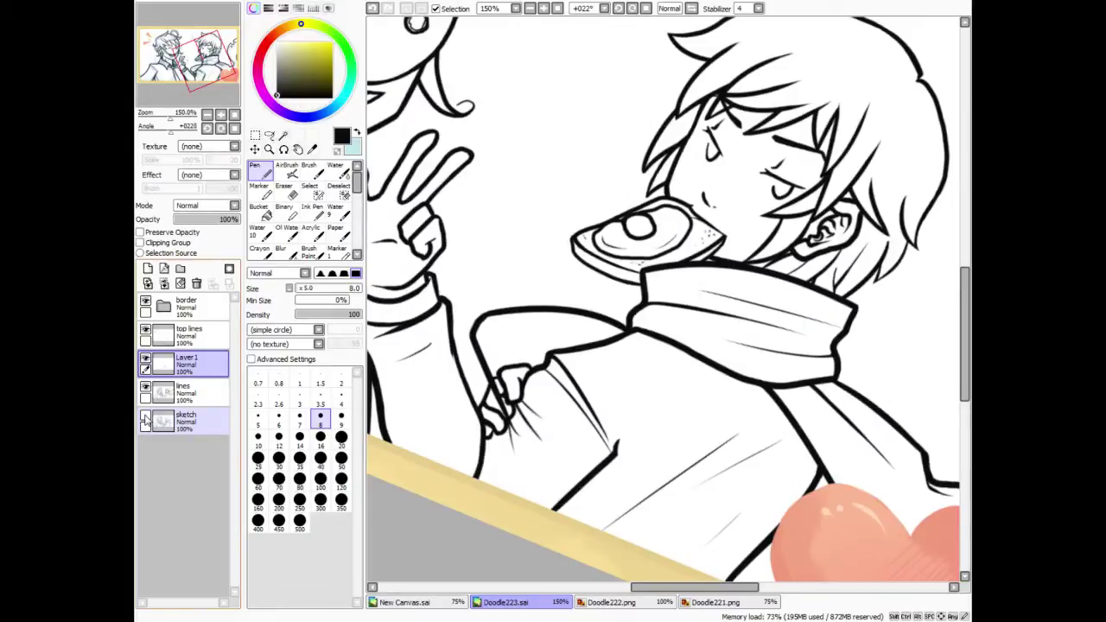
key(e)
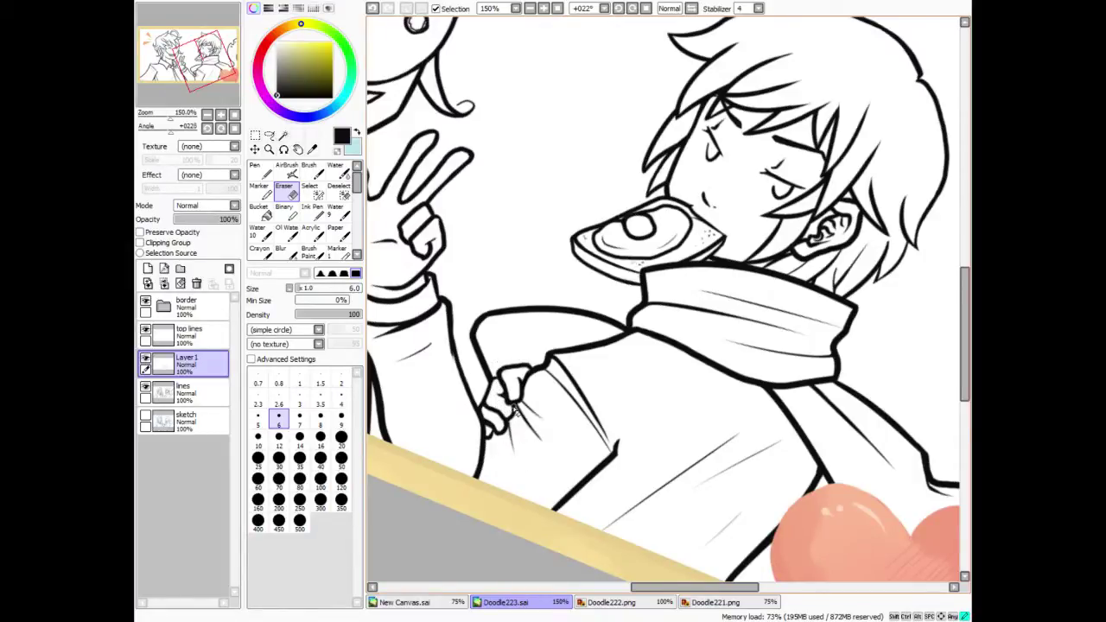
click(145, 389)
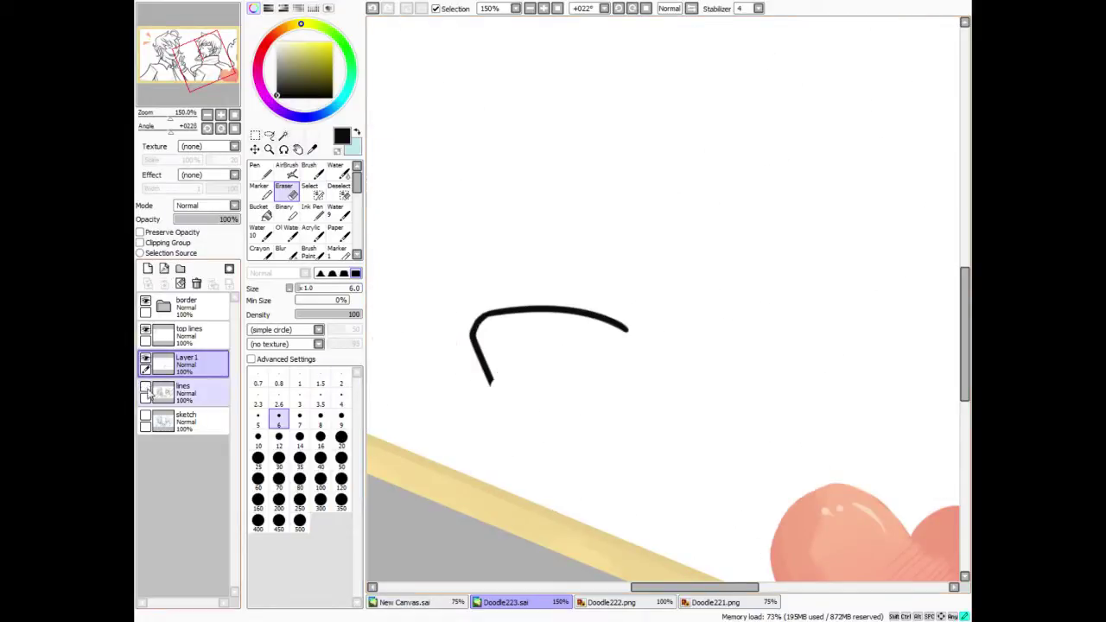
click(145, 389)
click(186, 393)
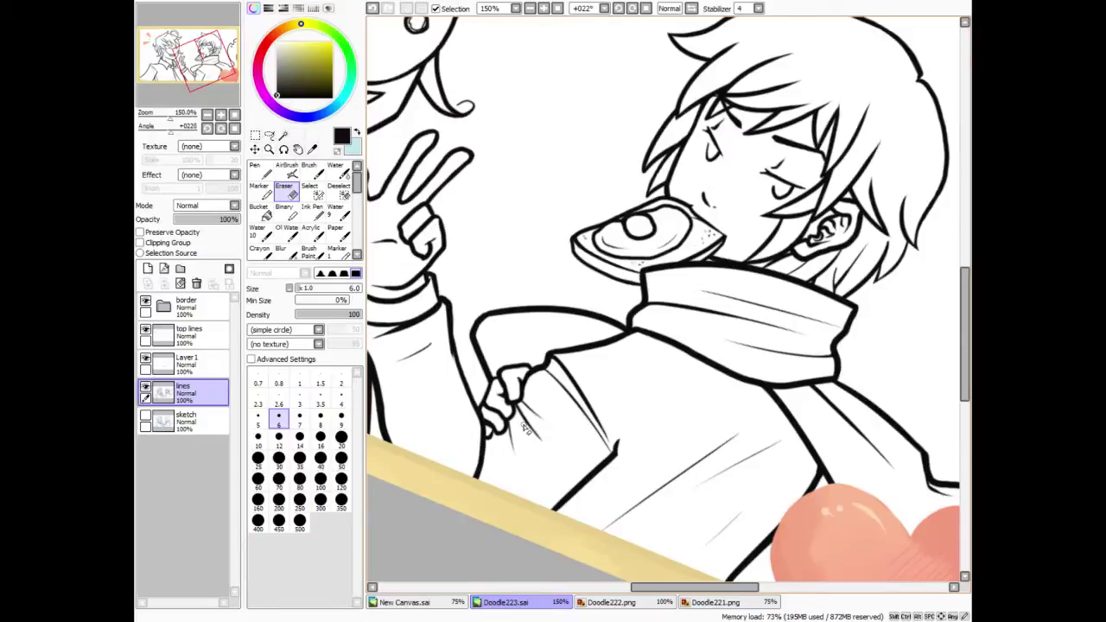
With the canvas rotated to -33°, draw thin folds inside the far arm on Layer1 with the size 3 Pen over the sketch, then hide the sketch.
click(261, 172)
drag(185, 70, 177, 72)
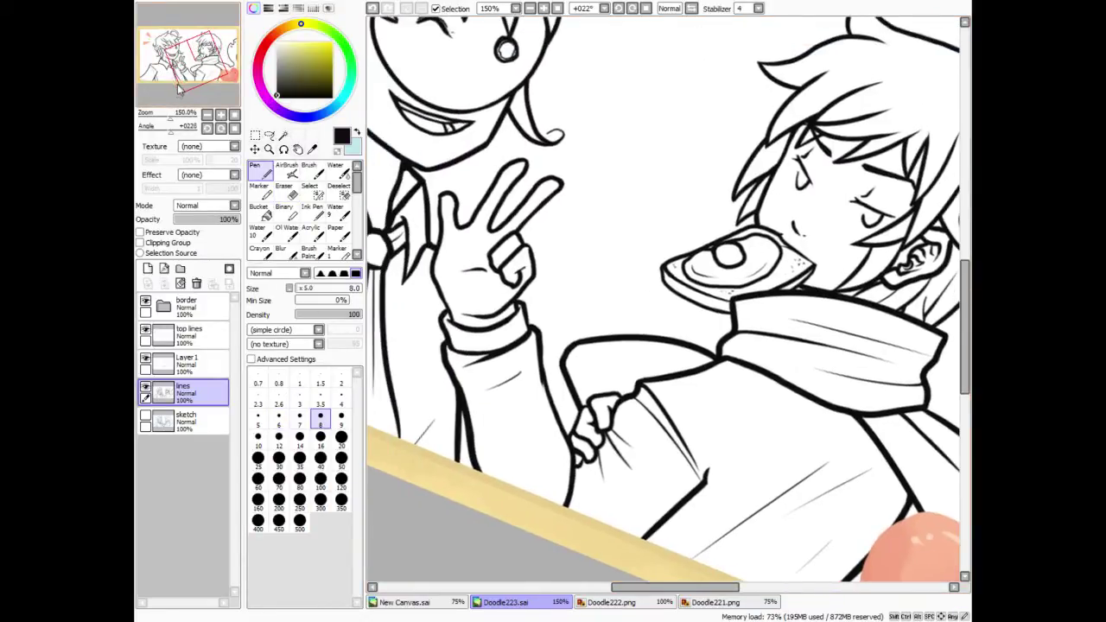
click(619, 10)
click(619, 10)
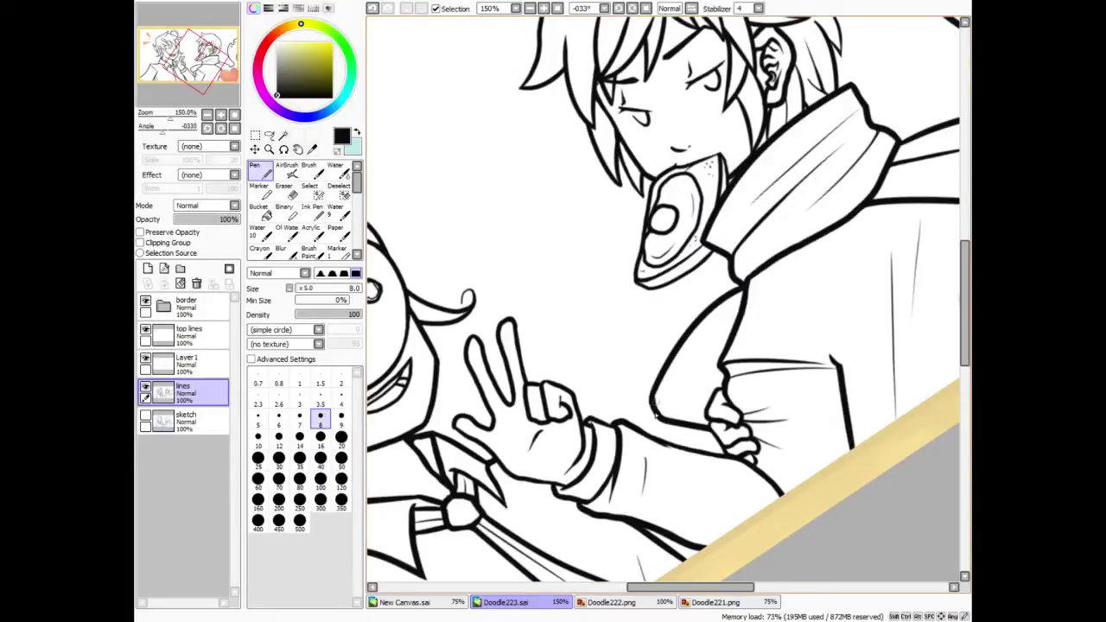
click(145, 416)
click(199, 367)
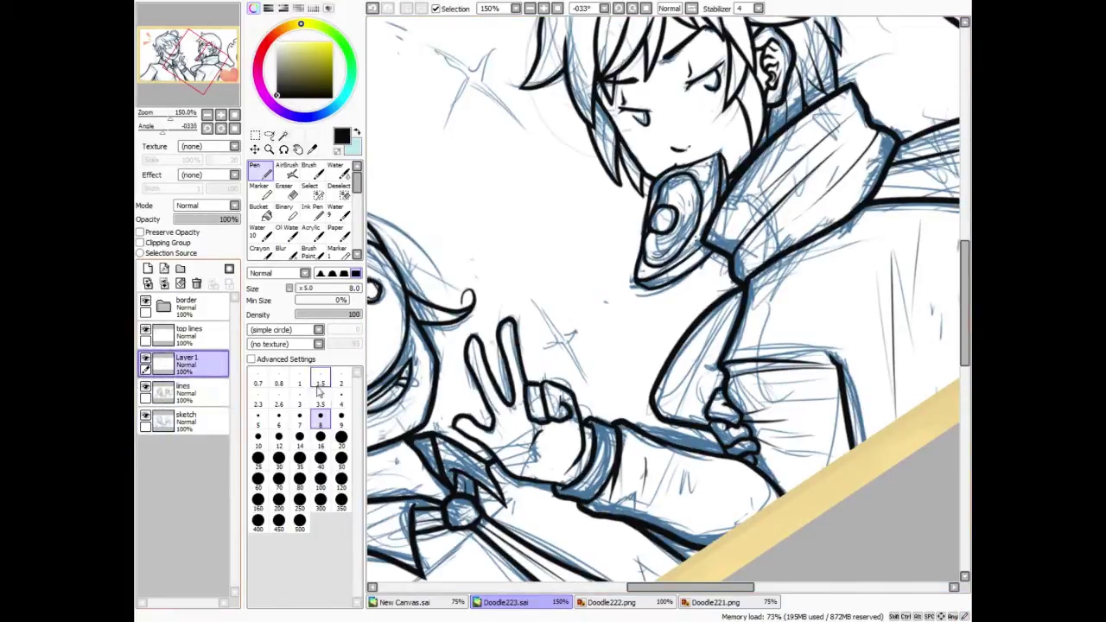
click(299, 399)
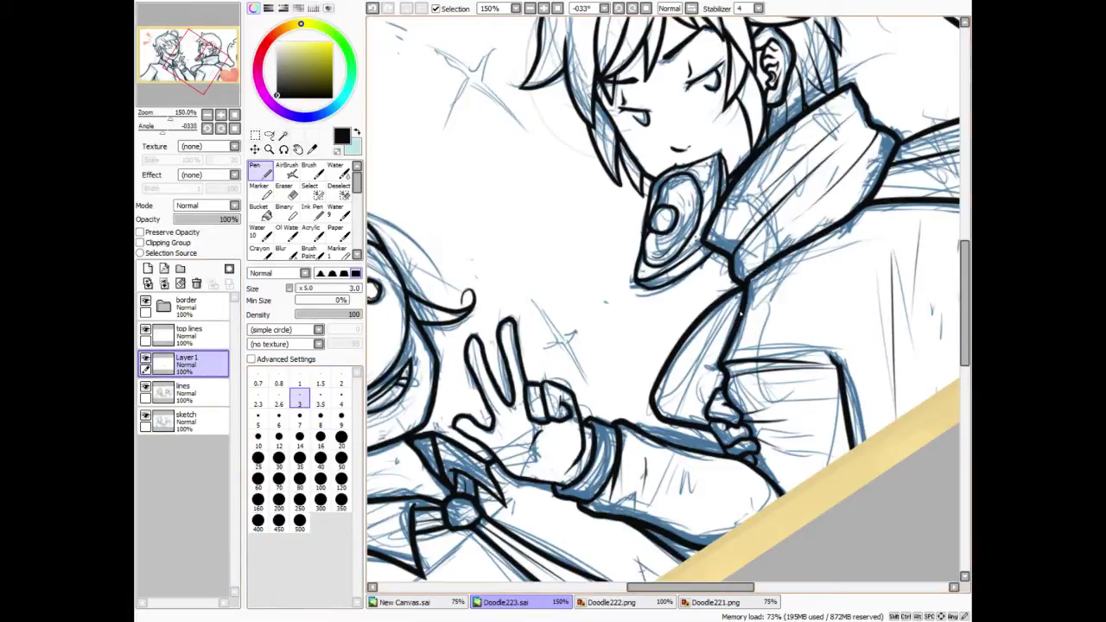
drag(742, 312, 678, 412)
click(145, 417)
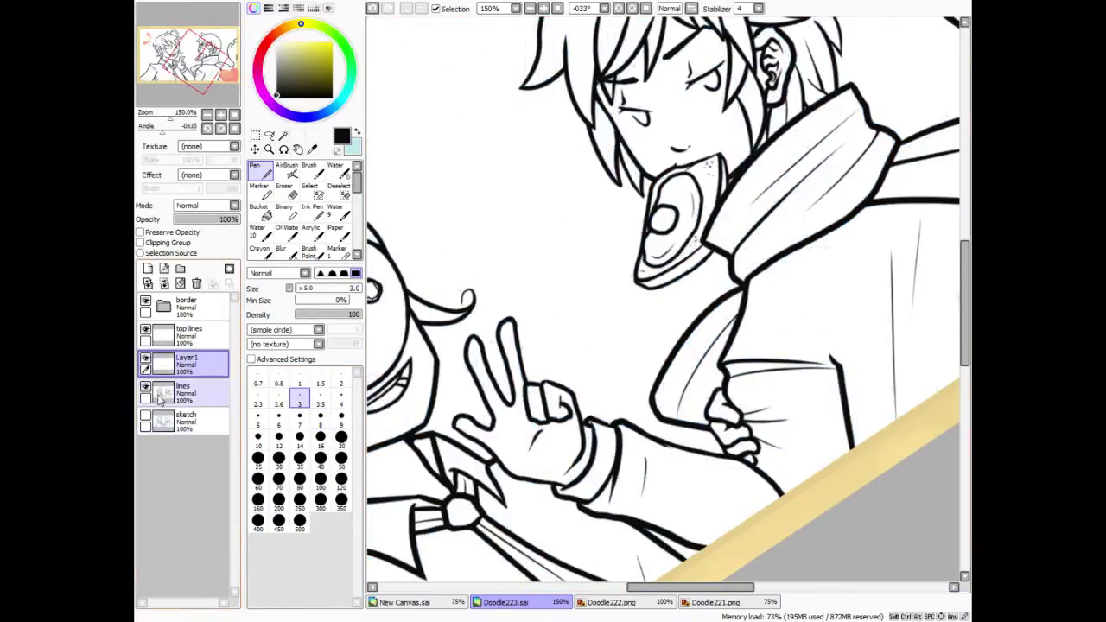
Trim the new far arm folds with the size 6 Eraser, undoing one stroke and rotating the canvas to -78°.
key(e)
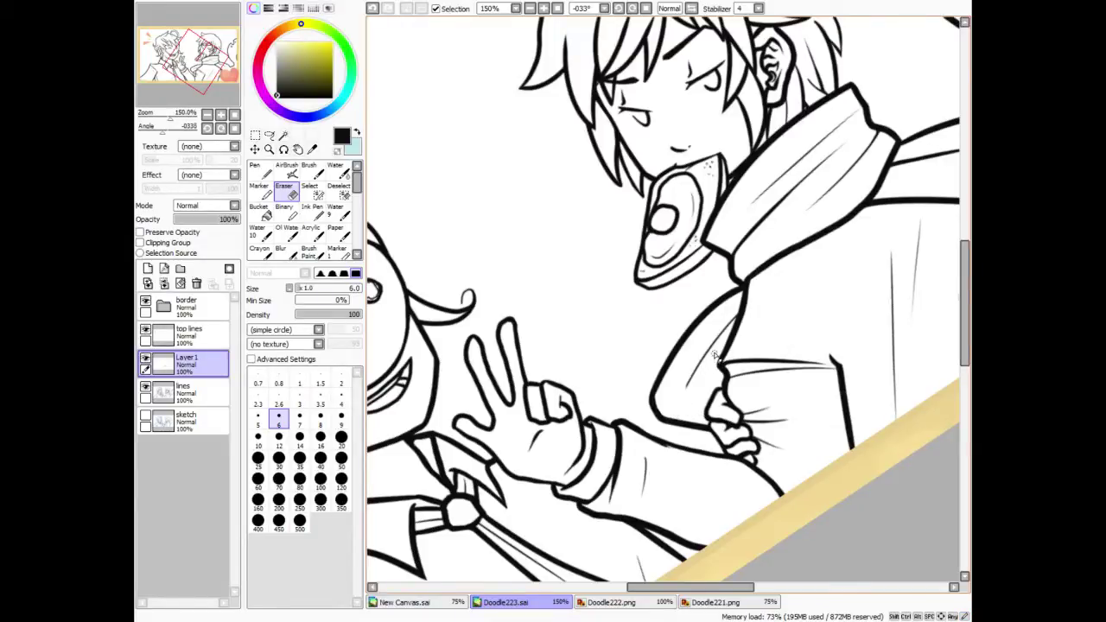
click(376, 8)
click(620, 8)
click(620, 9)
click(620, 8)
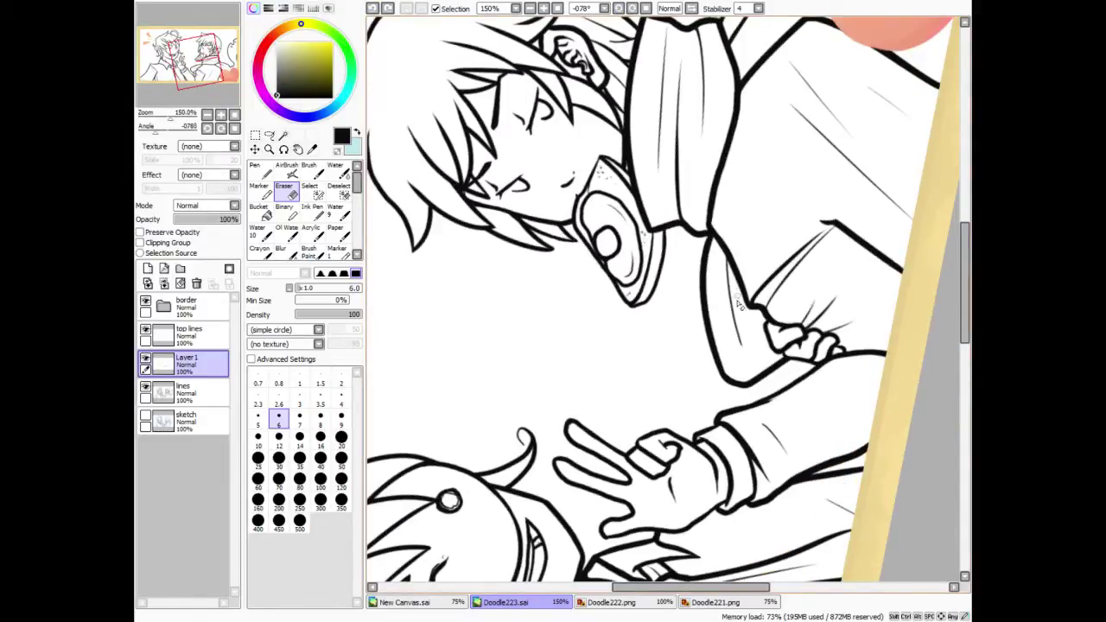
drag(735, 294, 743, 365)
Extend the far arm's fold line toward the collar with the size 3 Pen at 200% zoom, then reset the canvas rotation and view.
key(n)
key(KP_Add)
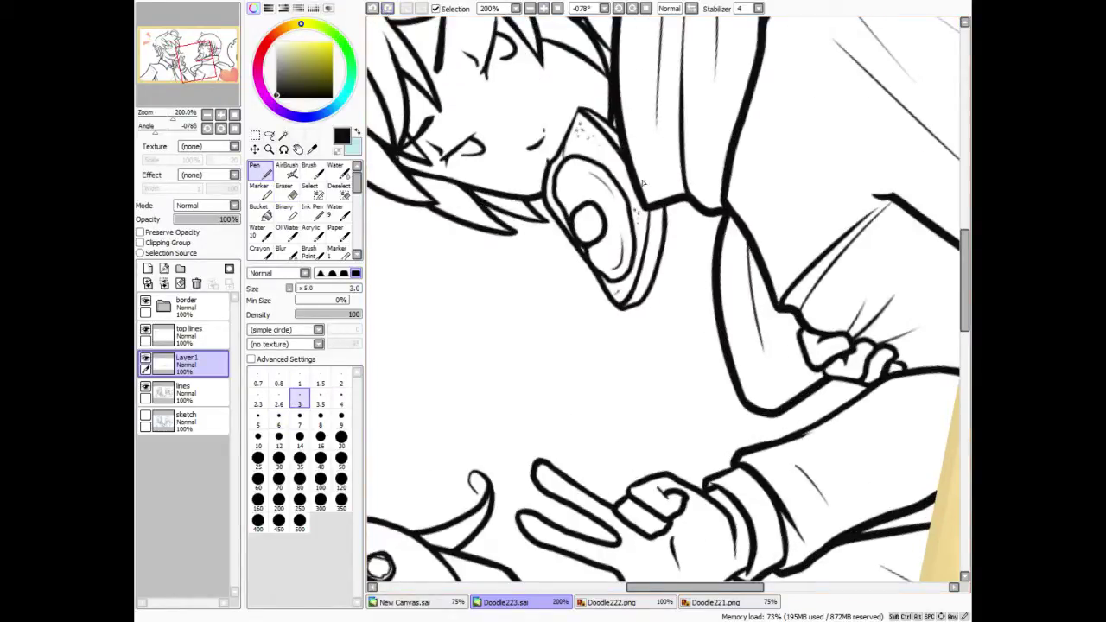
drag(750, 247, 755, 286)
click(647, 9)
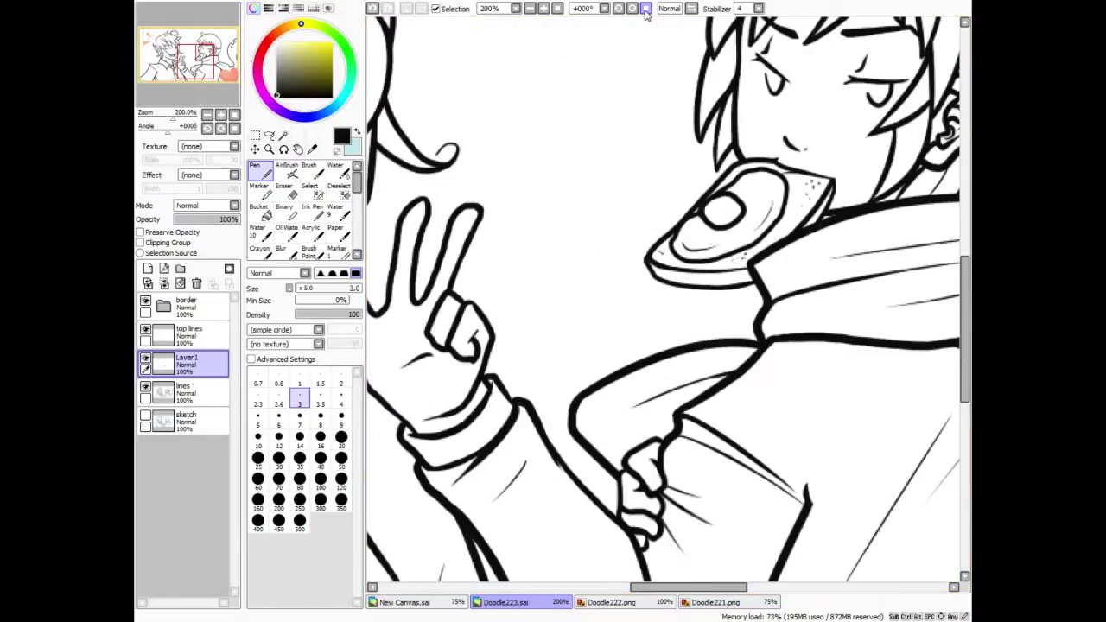
click(558, 9)
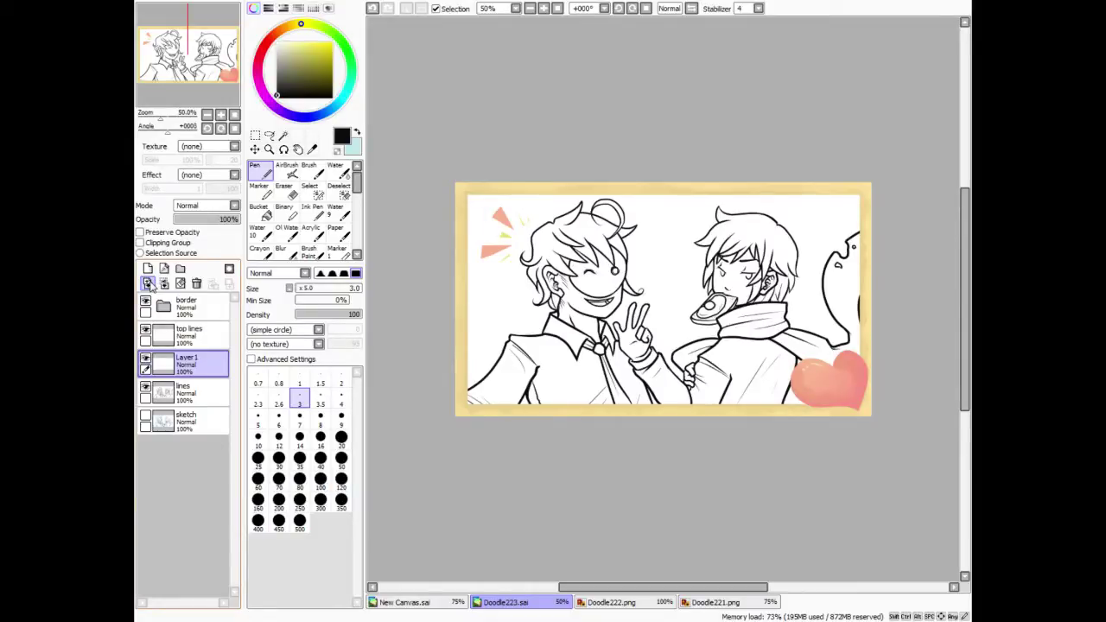
Move Layer1 above the top lines layer and set the drawing colour to a paler shade of the light blue.
drag(214, 362, 216, 332)
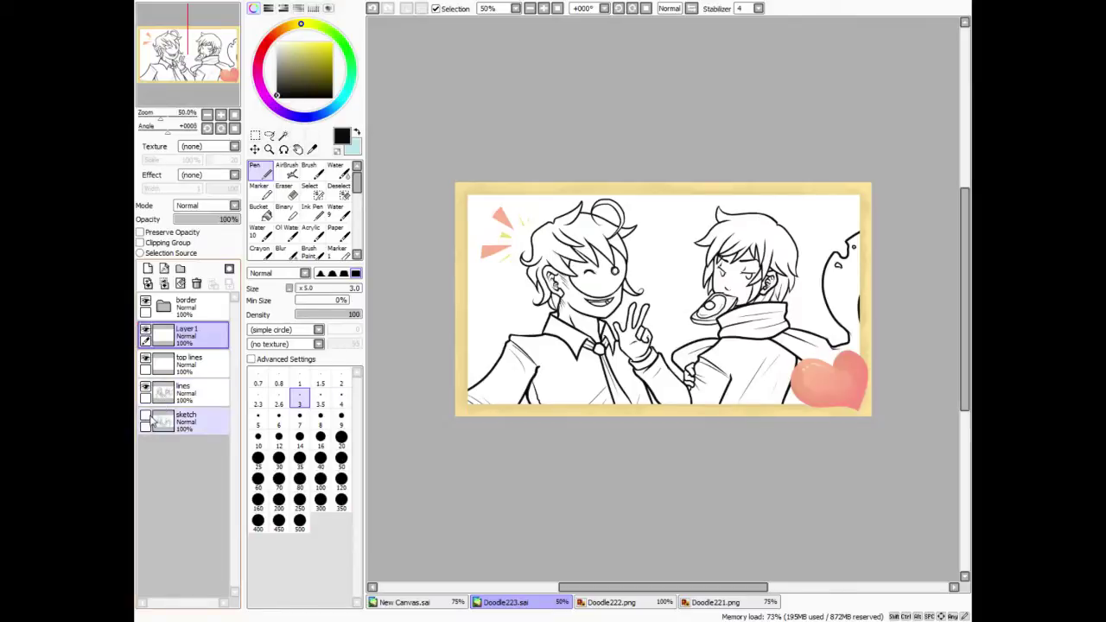
click(146, 420)
click(146, 422)
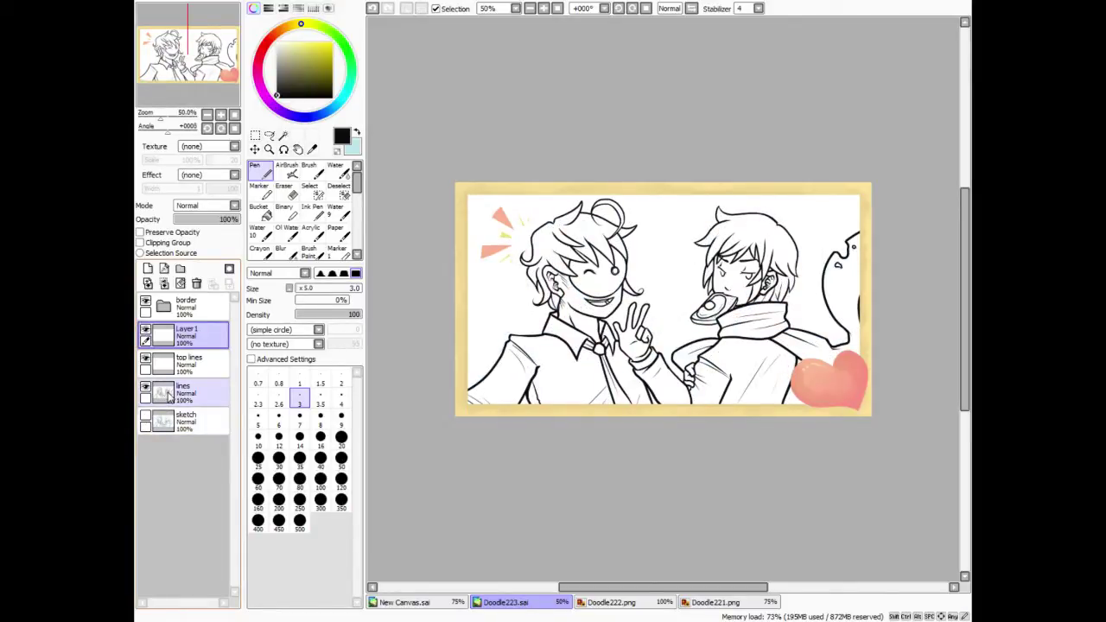
click(357, 132)
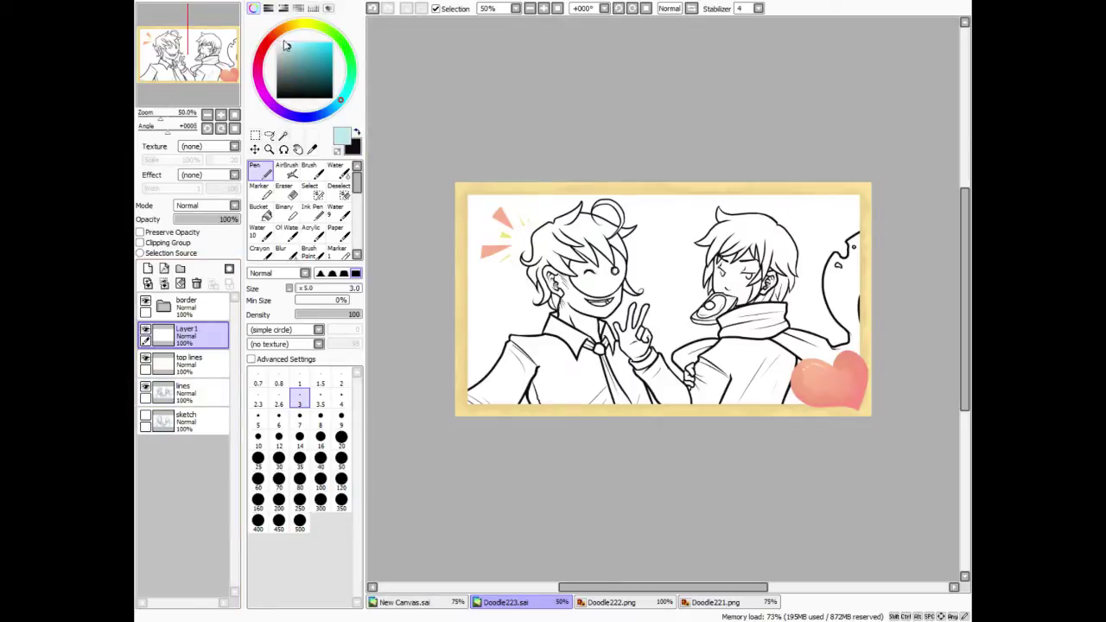
click(280, 43)
Draw a pale blue four-pointed sparkle above the smiling character's shoulder with the size 3 Pen over the sketch, then hide the sketch.
click(546, 10)
click(546, 9)
click(546, 10)
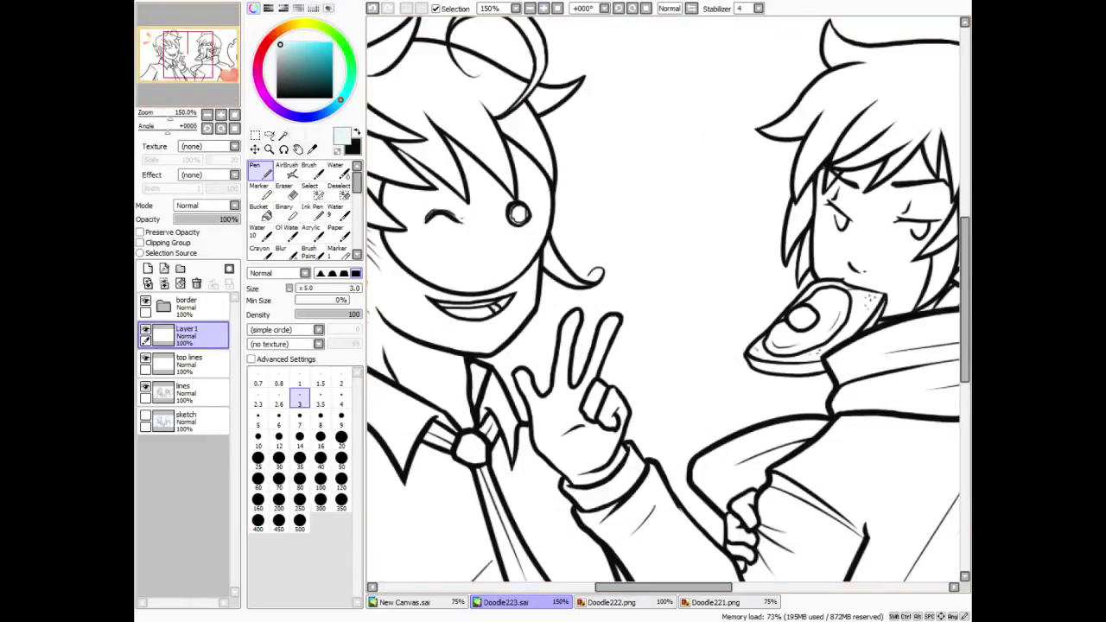
drag(205, 49, 178, 50)
click(145, 416)
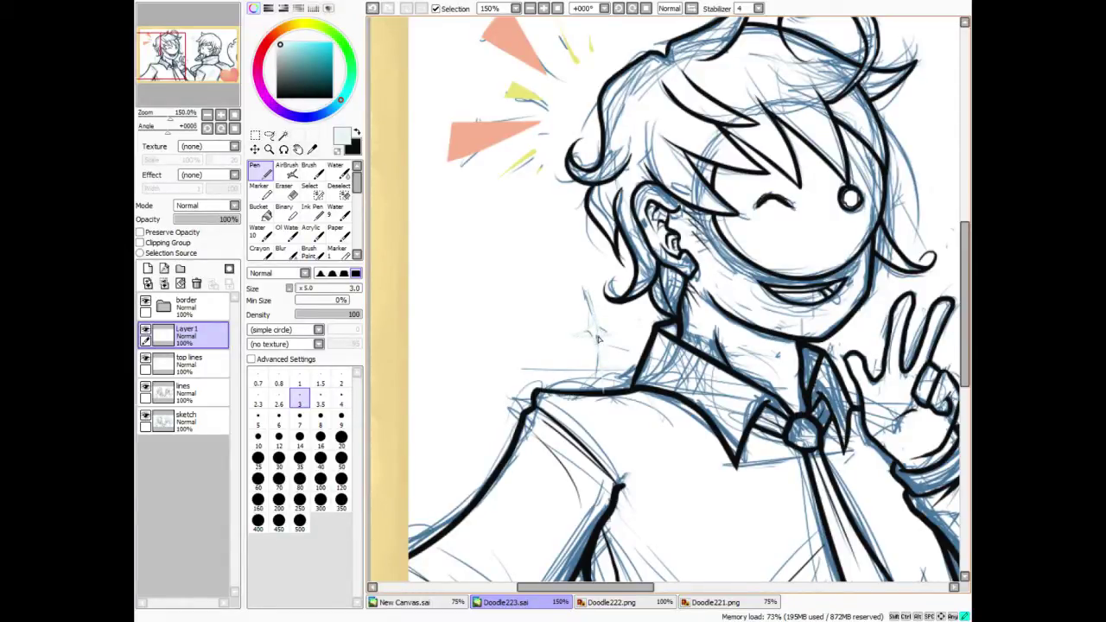
click(146, 417)
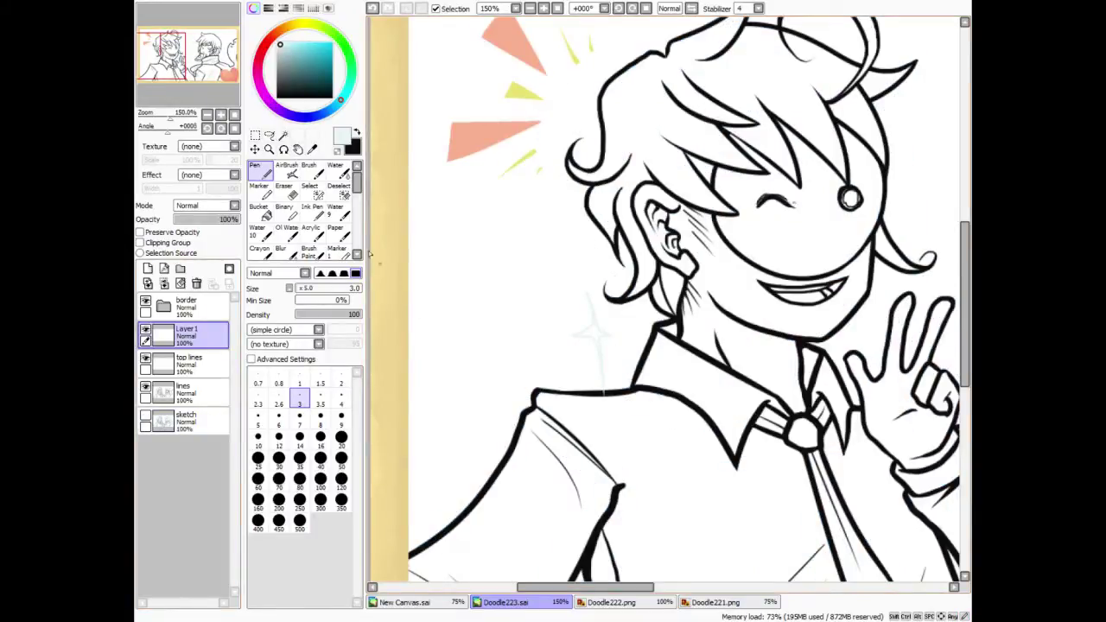
With the canvas rotated to -56°, thicken the sparkle's rays and clean their edges with the Pen and Eraser, then fill its centre with the Bucket.
click(619, 9)
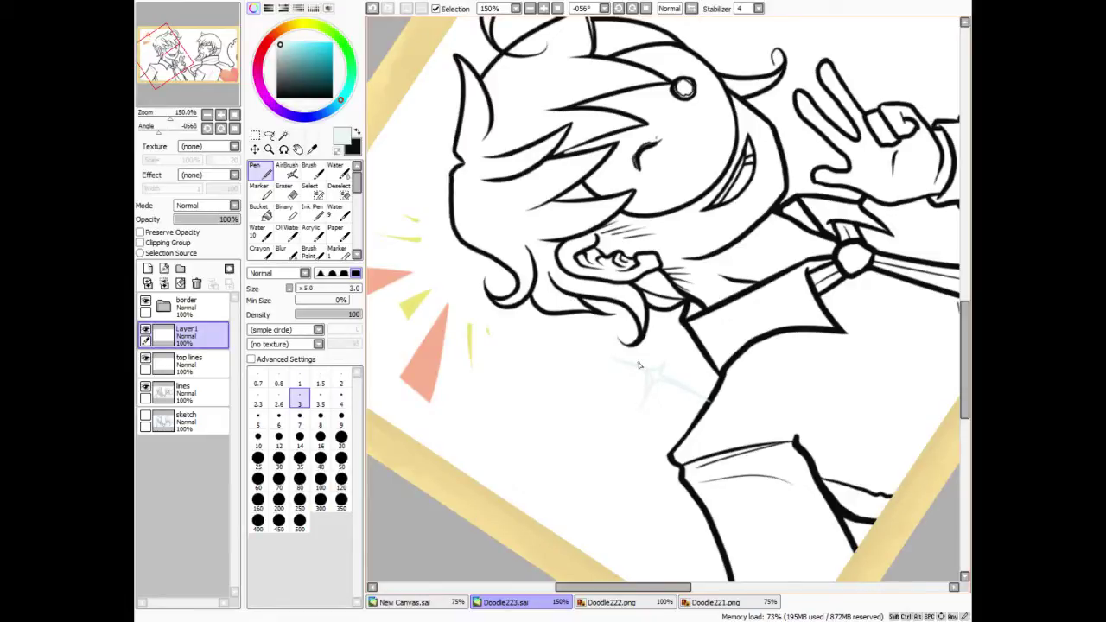
key(e)
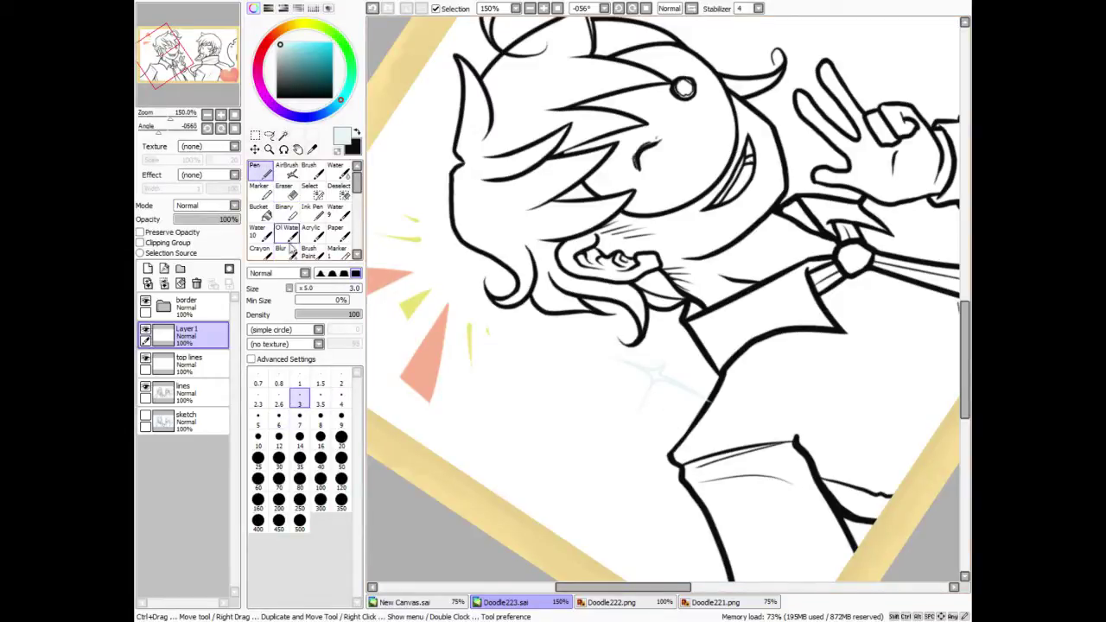
click(264, 212)
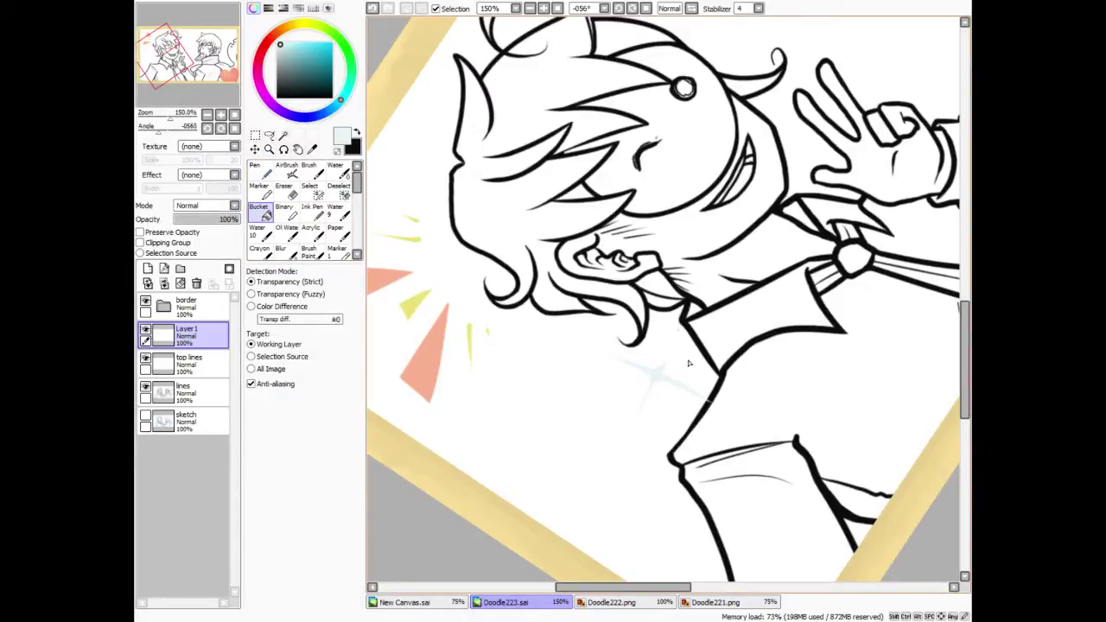
At 300% zoom and -11° rotation, refine the sparkle with the size 3 Pen and erase its lower tip where it crosses the shoulder line.
click(633, 8)
click(633, 8)
click(633, 9)
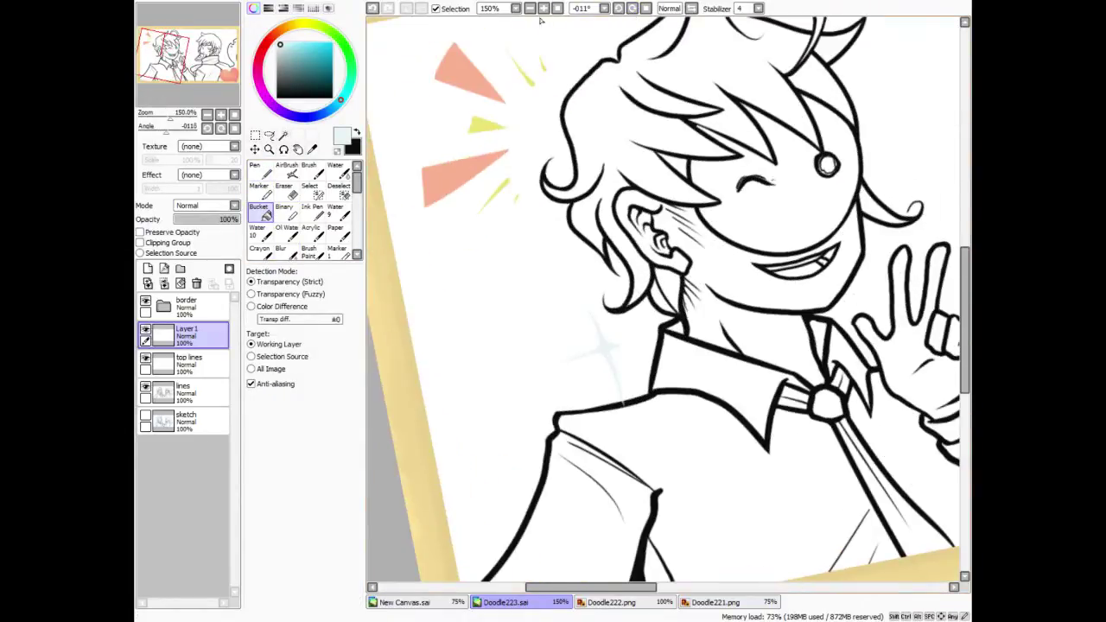
click(543, 9)
click(542, 10)
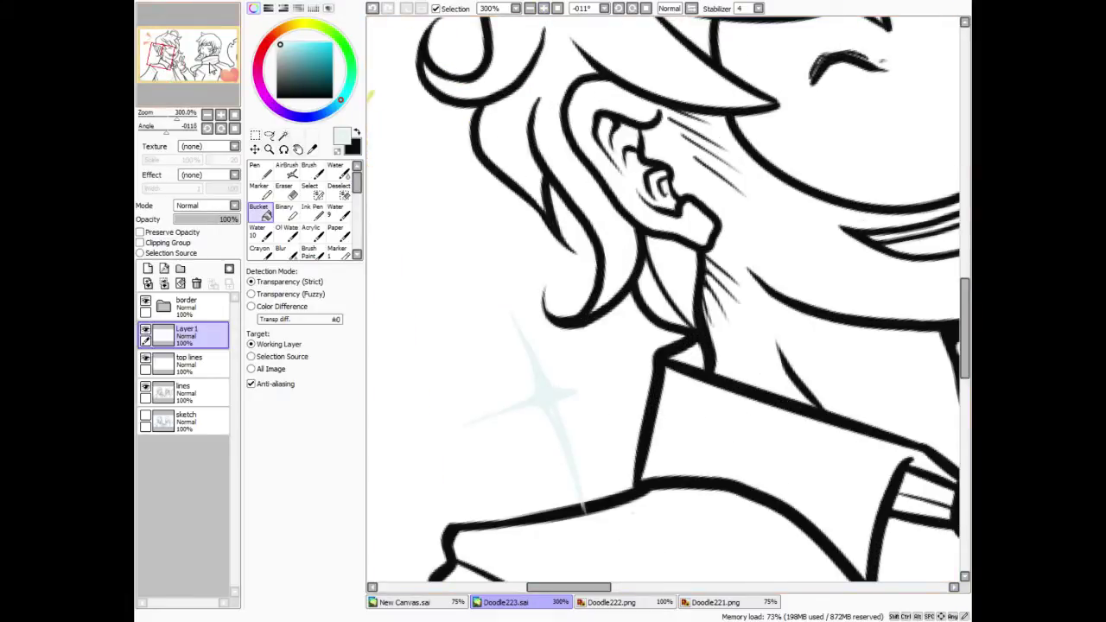
drag(212, 68, 211, 73)
click(263, 171)
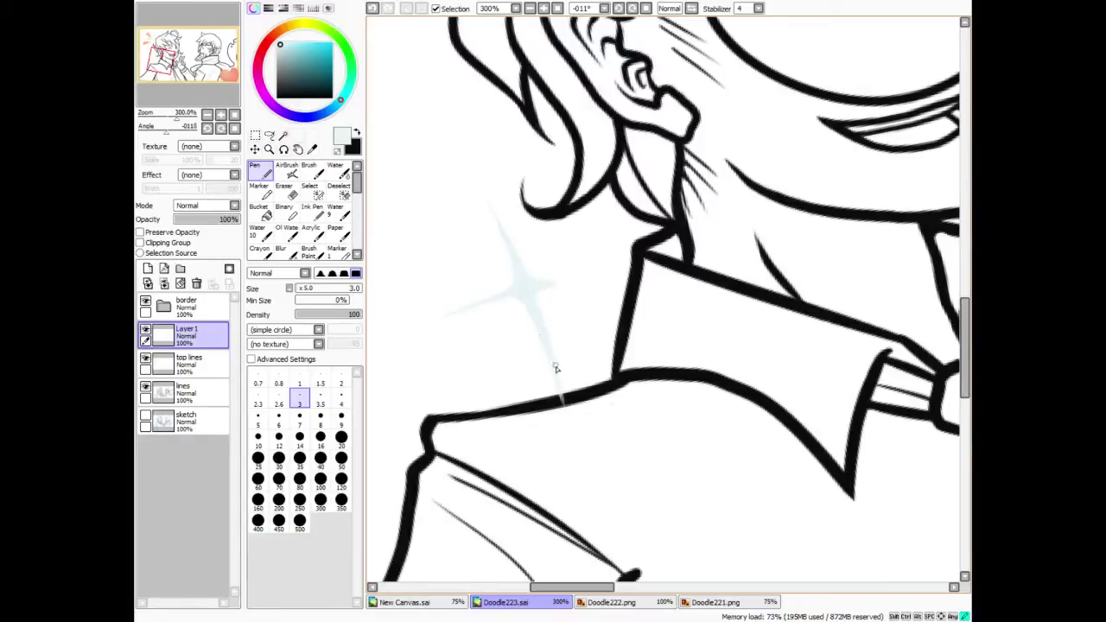
key(e)
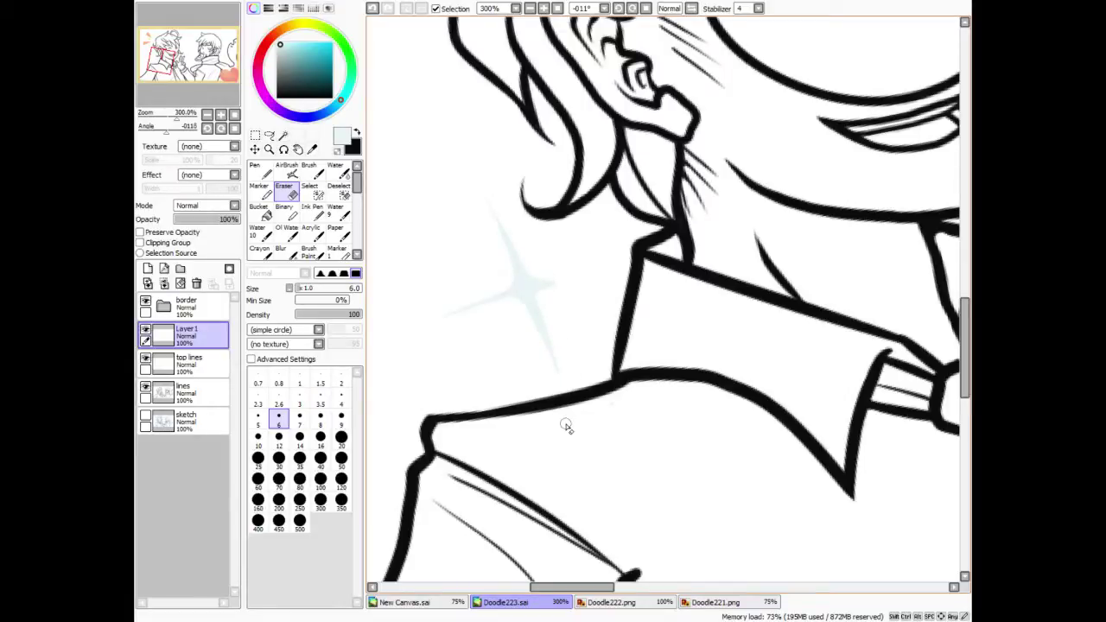
Draw a second pale blue sparkle beside the peace-sign hand with the size 3 Pen over the sketch, redoing the first stroke, then hide the sketch.
key(n)
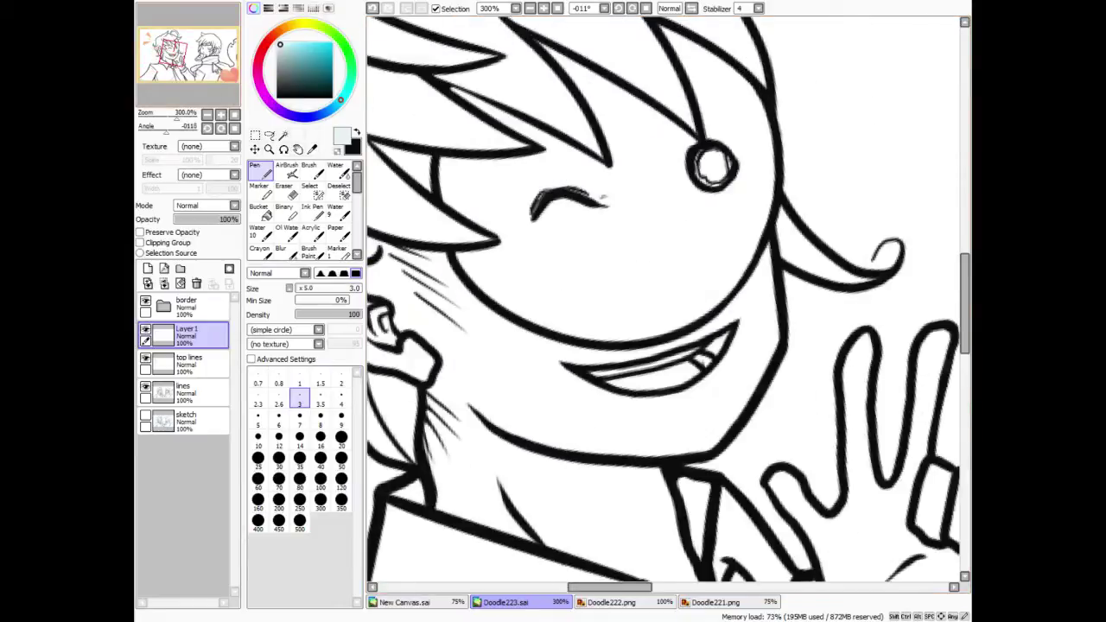
mouse_move(174, 53)
mouse_down()
mouse_move(194, 44)
mouse_move(193, 59)
mouse_up()
click(146, 416)
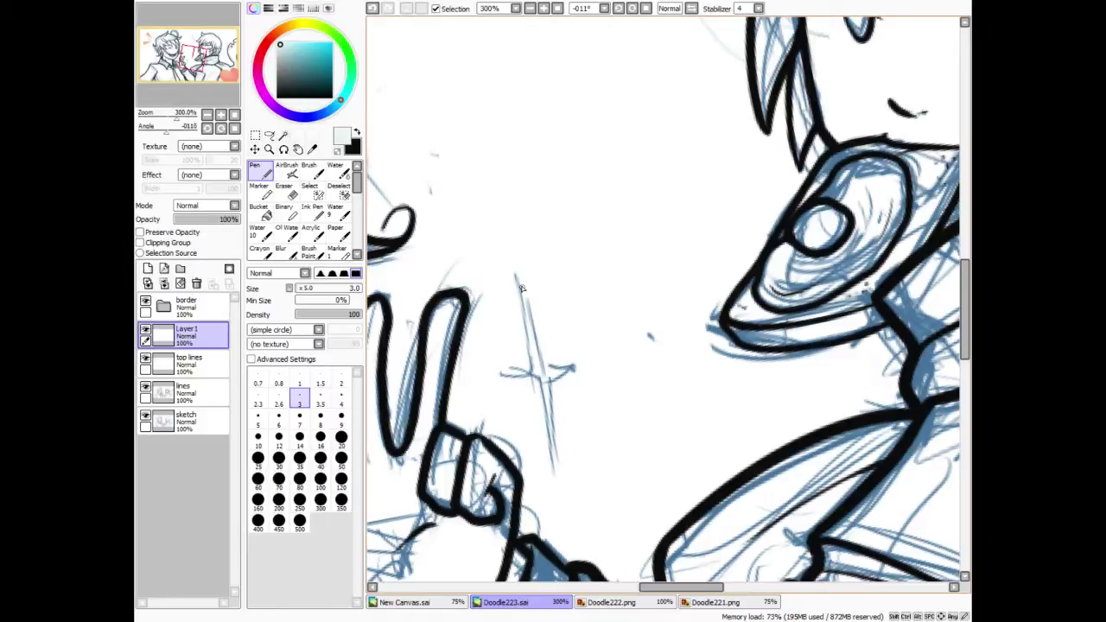
drag(523, 291, 546, 424)
key(ctrl+z)
mouse_move(525, 300)
mouse_down()
mouse_move(538, 357)
mouse_move(511, 379)
mouse_move(537, 382)
mouse_move(554, 447)
mouse_up()
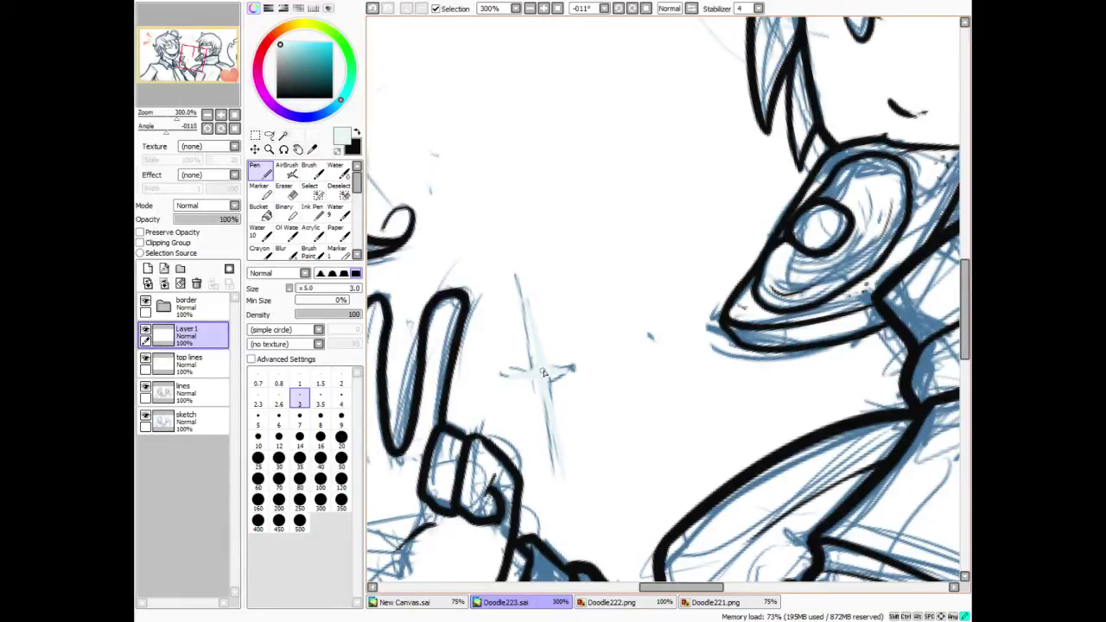
click(145, 416)
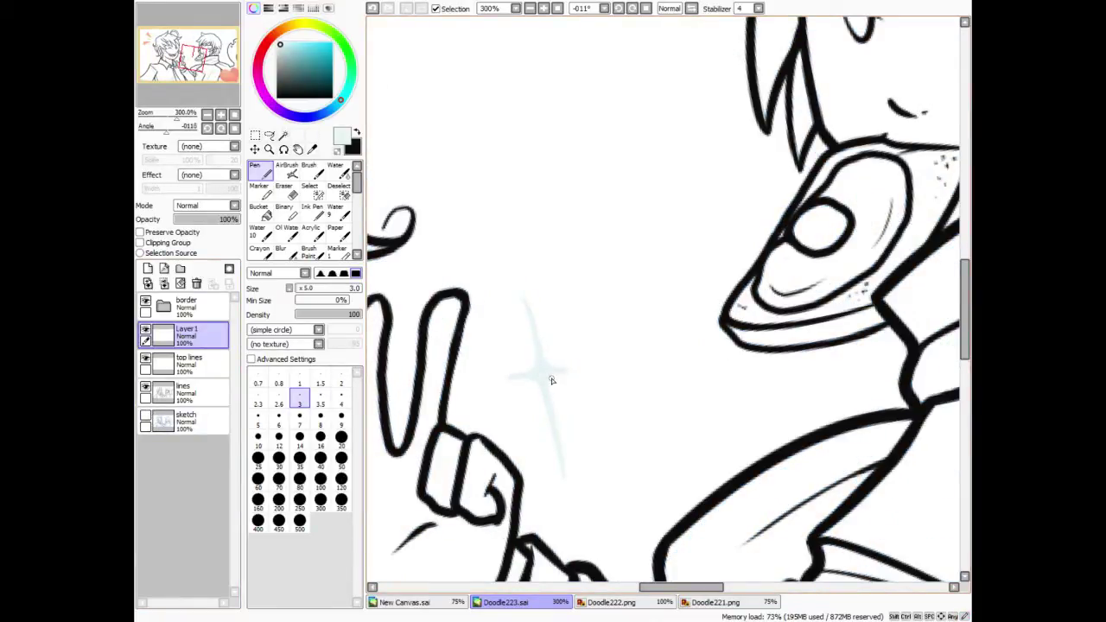
Sharpen the second sparkle's rays by alternating the size 6 Eraser and the size 3 Pen along its edges.
key(e)
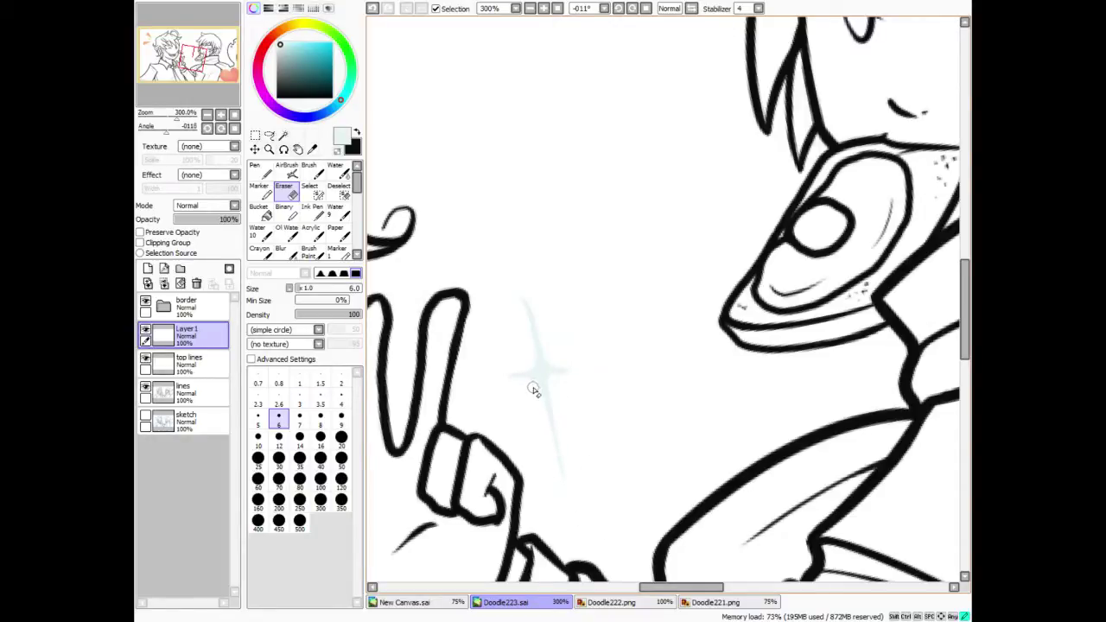
key(n)
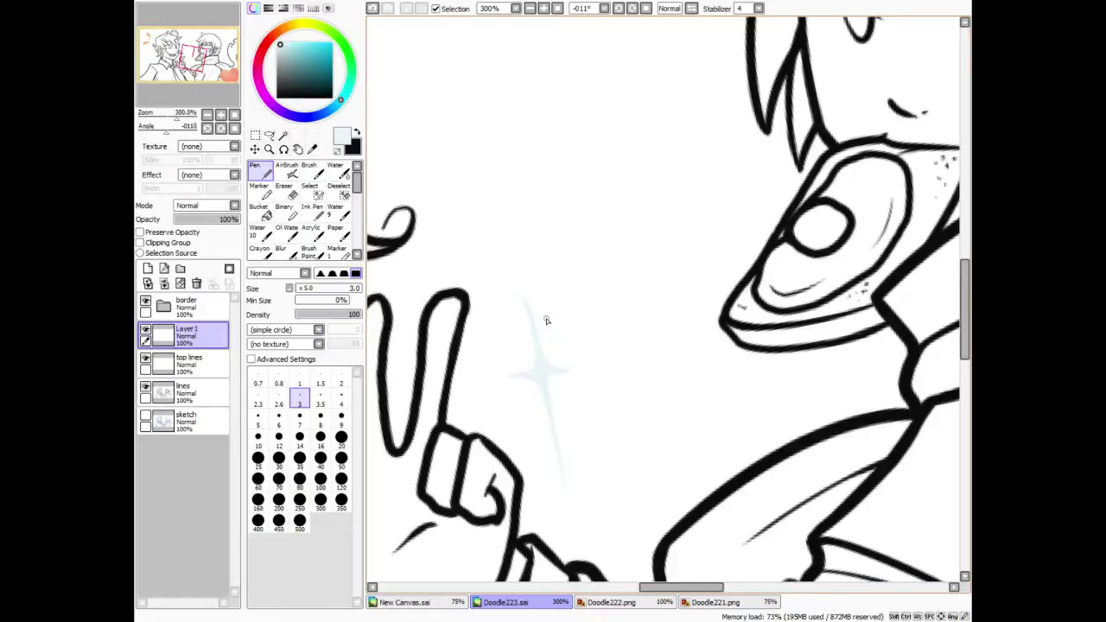
key(e)
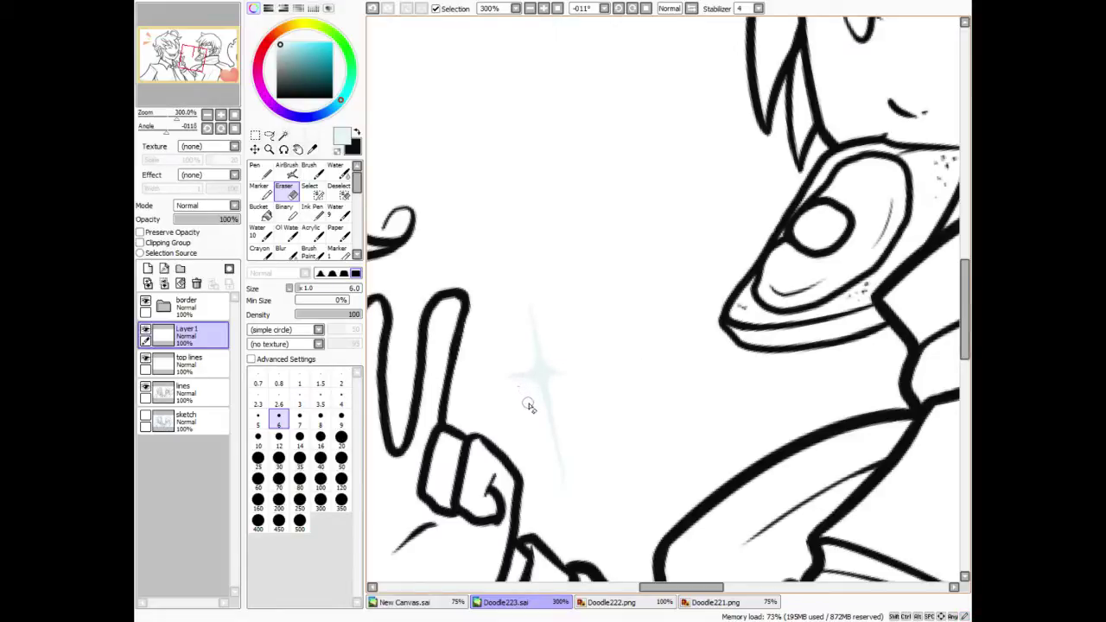
Draw a third pale blue sparkle beside the scarfed character's hair with the size 3 Pen over the sketch, then hide the sketch.
mouse_move(238, 50)
mouse_down()
mouse_move(198, 73)
mouse_move(212, 46)
mouse_up()
click(145, 416)
click(632, 9)
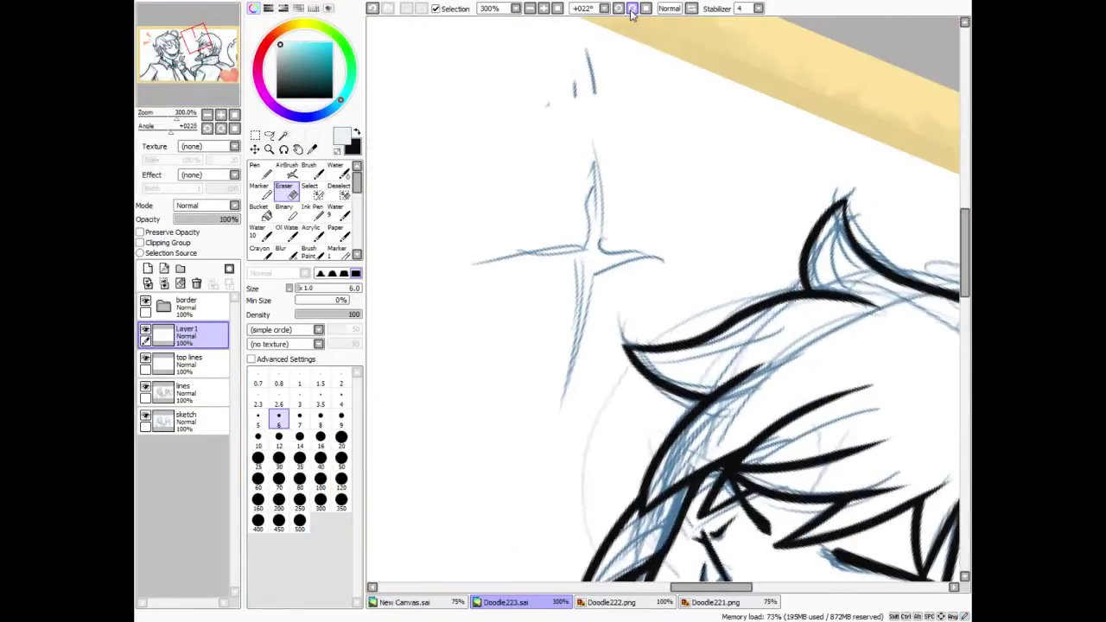
key(n)
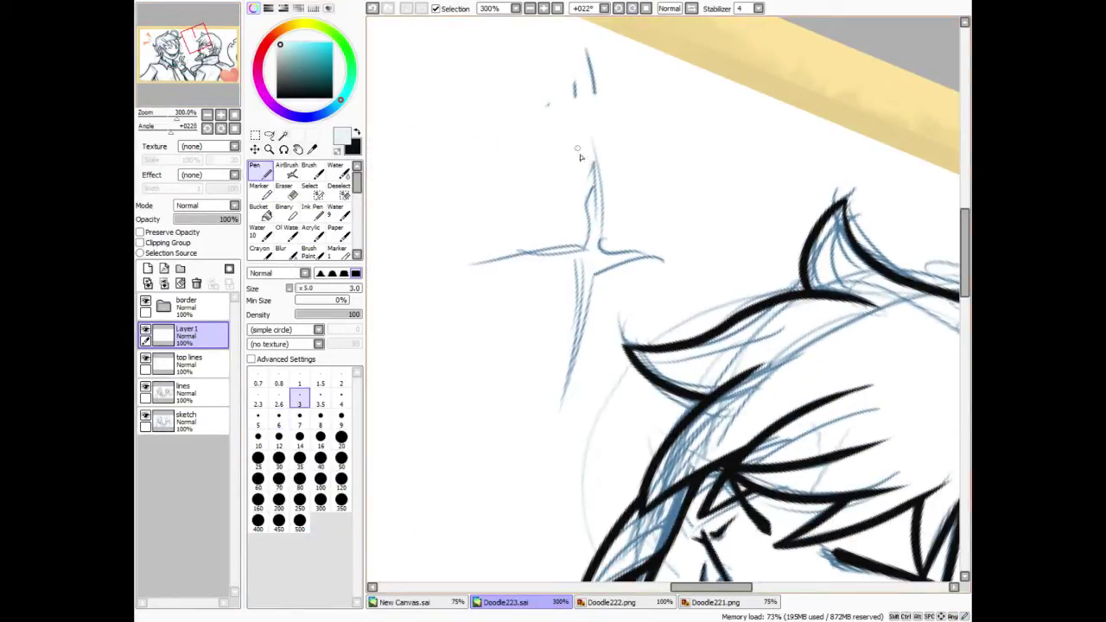
mouse_move(600, 169)
mouse_down()
mouse_move(601, 247)
mouse_move(653, 264)
mouse_up()
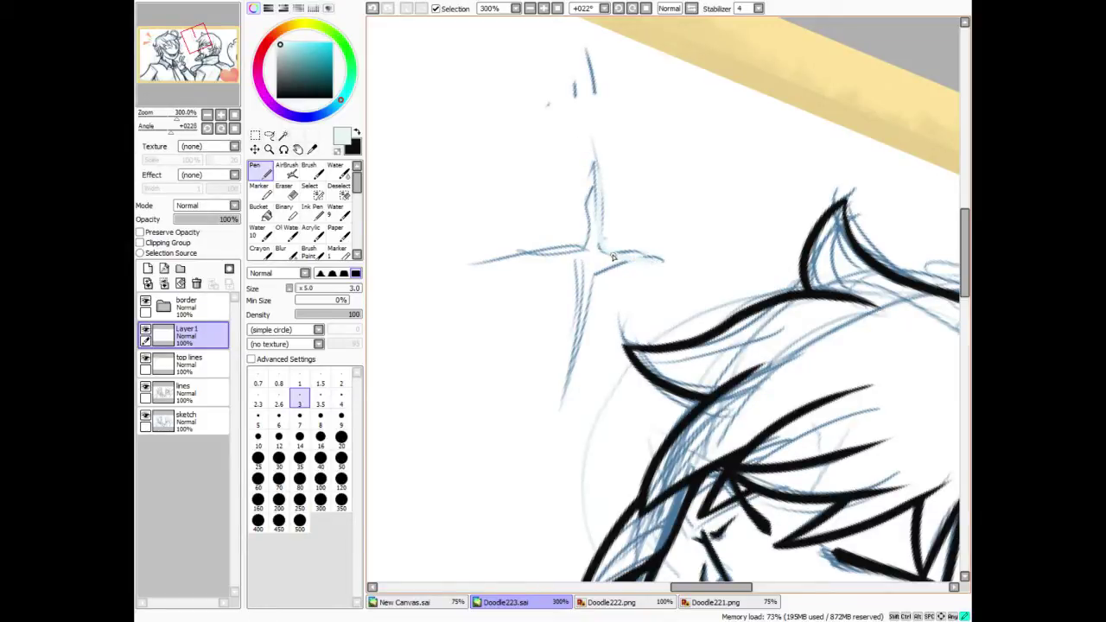
click(619, 8)
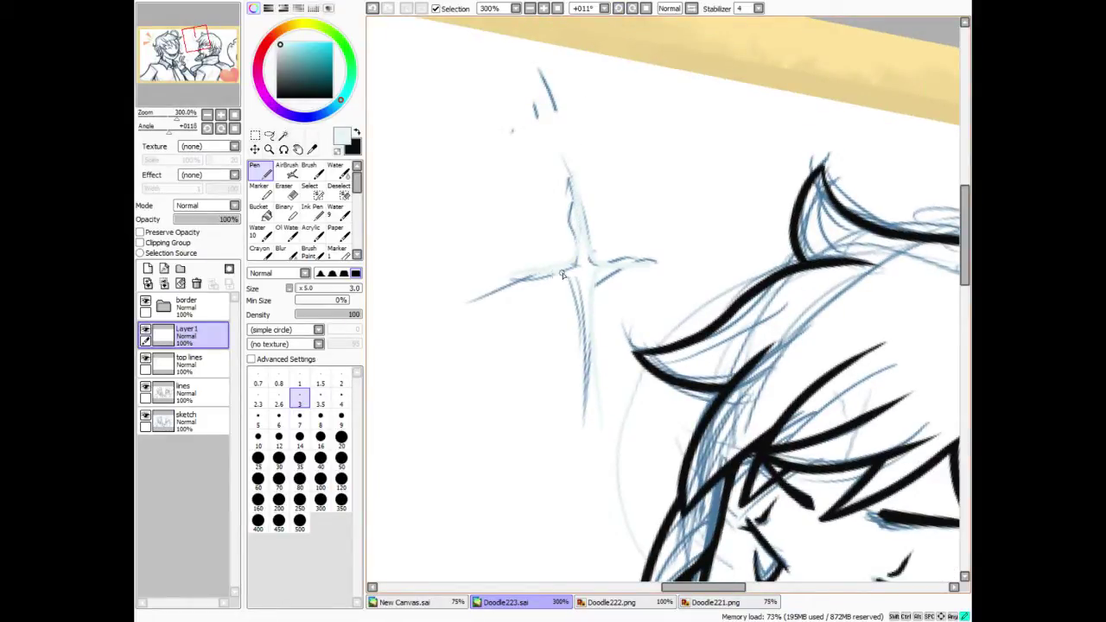
click(145, 414)
Fill the third sparkle's centre with the Bucket and thicken its rays with the size 5 Pen.
click(268, 215)
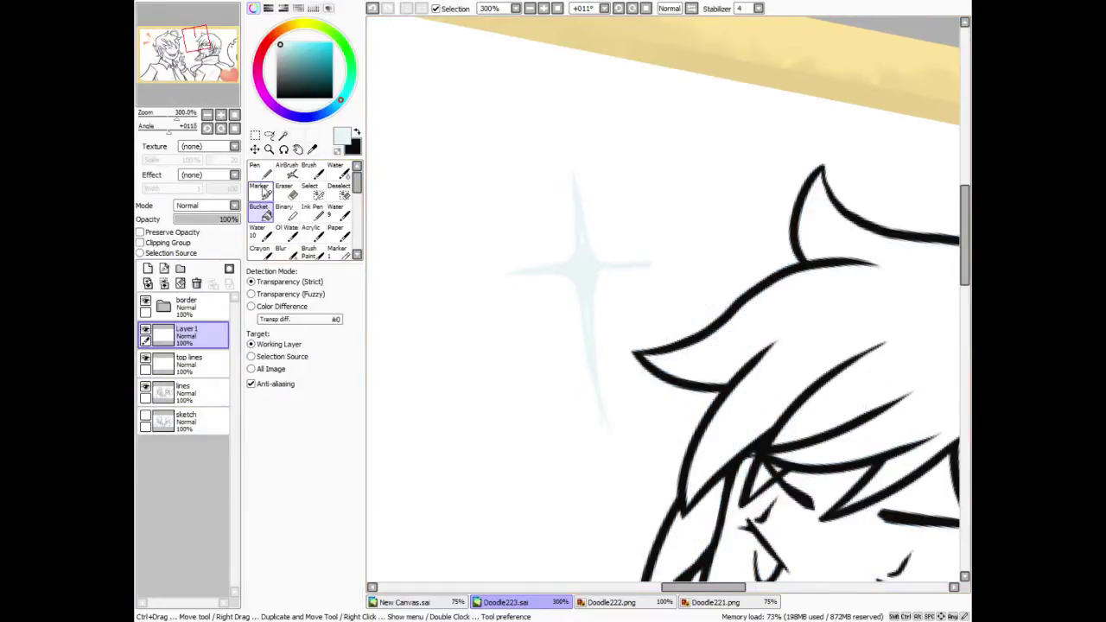
click(259, 170)
click(259, 418)
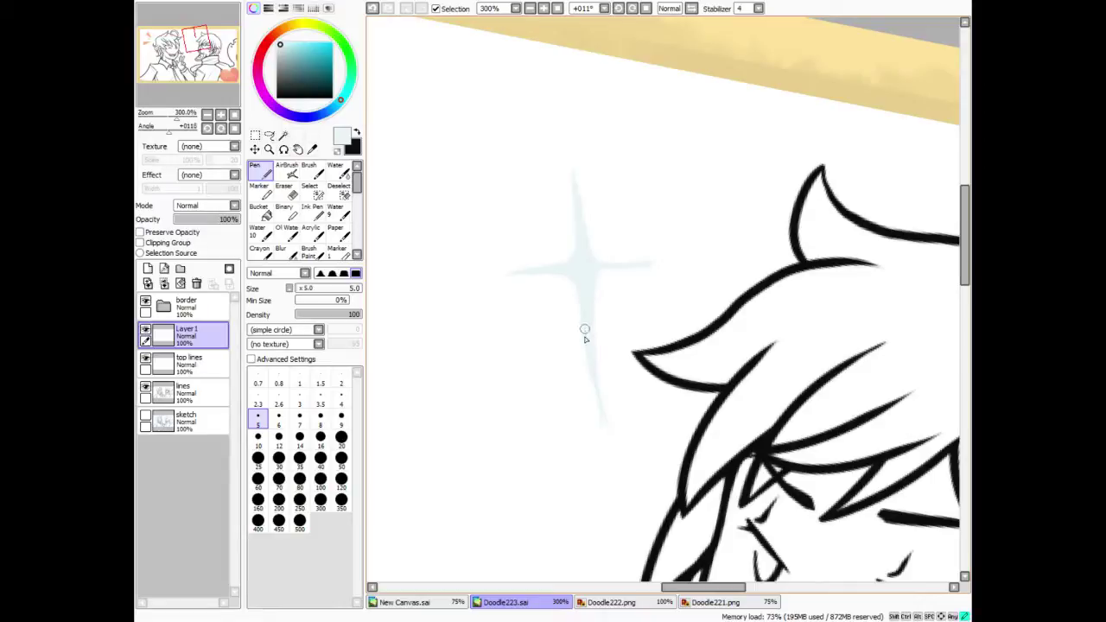
Shorten the third sparkle's lower ray with the size 6 Eraser, undo the stray erasure, and touch up its centre with the Pen.
click(618, 9)
key(e)
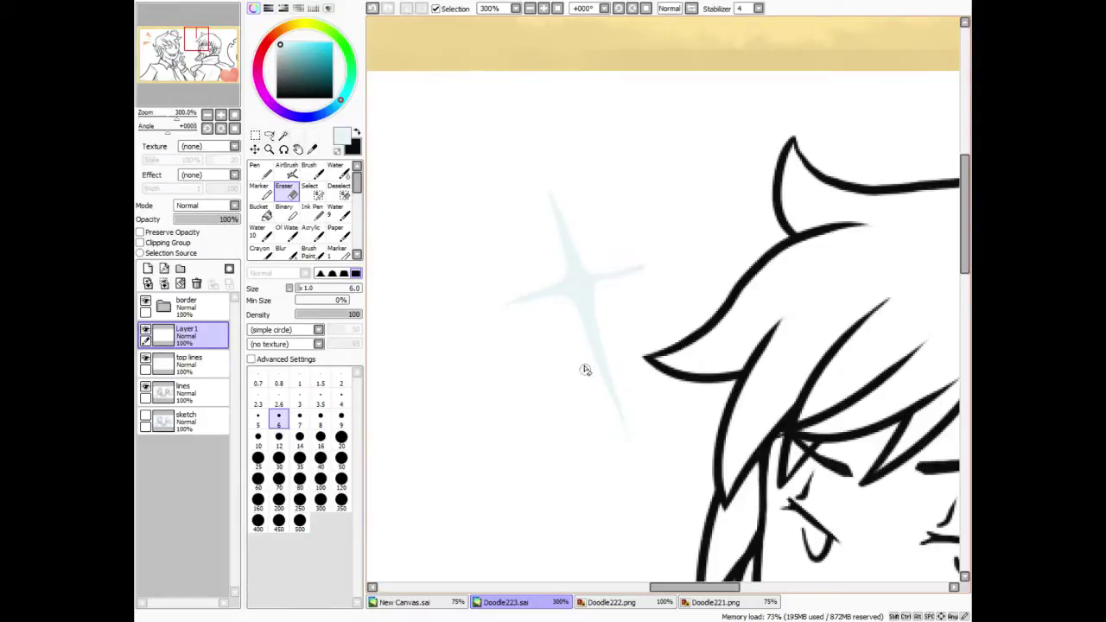
drag(585, 370, 669, 496)
drag(635, 277, 602, 291)
click(372, 8)
key(n)
drag(603, 280, 587, 299)
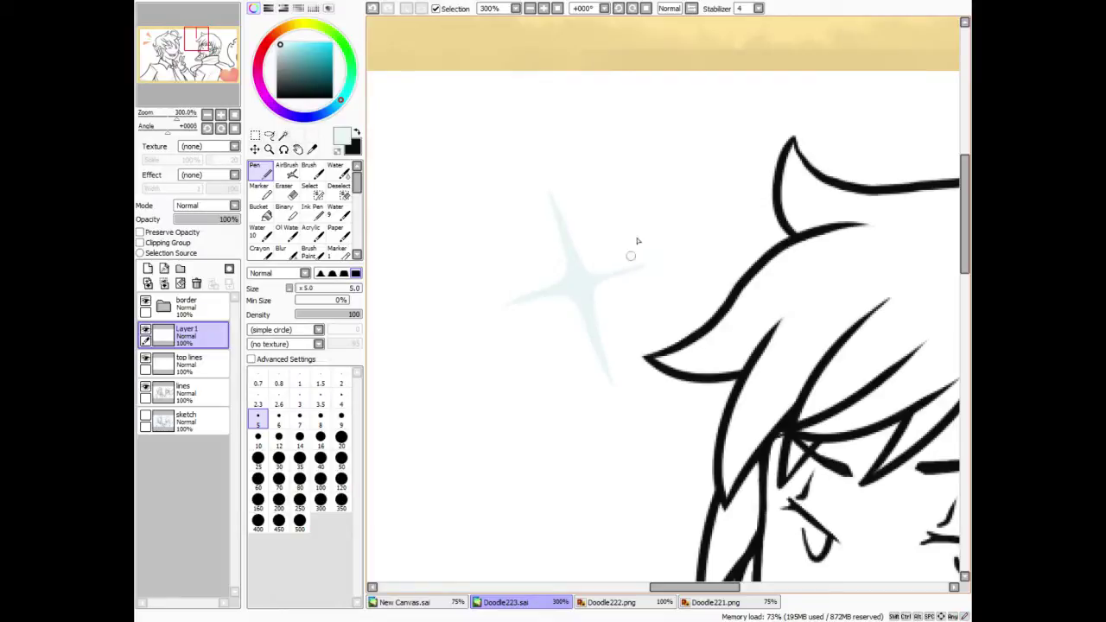
Refine the third sparkle's rays from several canvas angles with the size 5 Pen and size 6 Eraser until their tips are sharp.
click(618, 9)
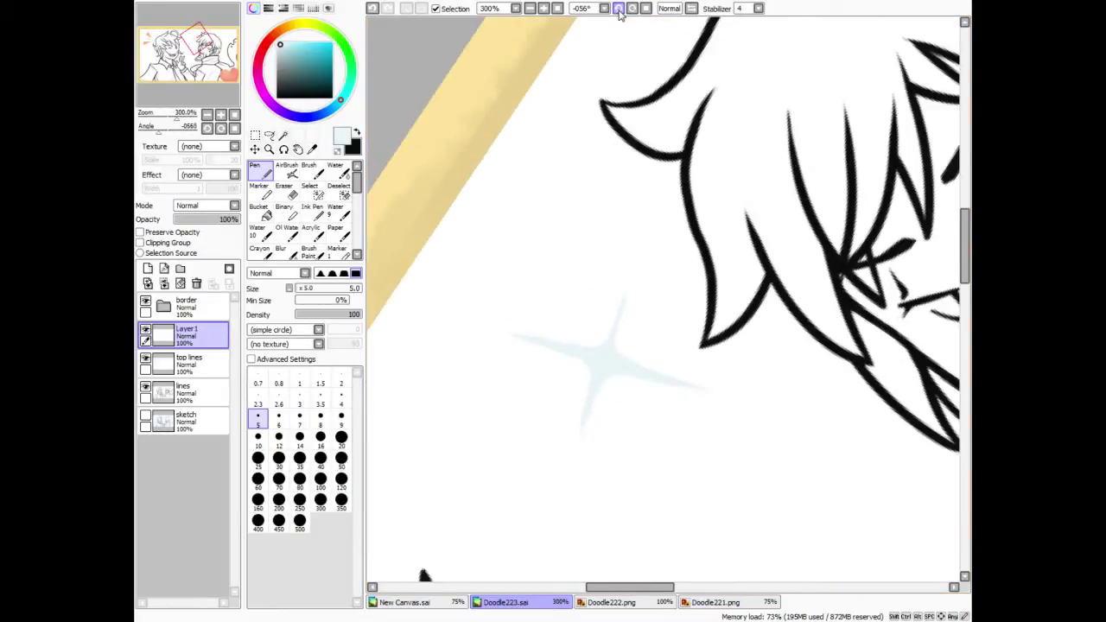
click(619, 8)
key(e)
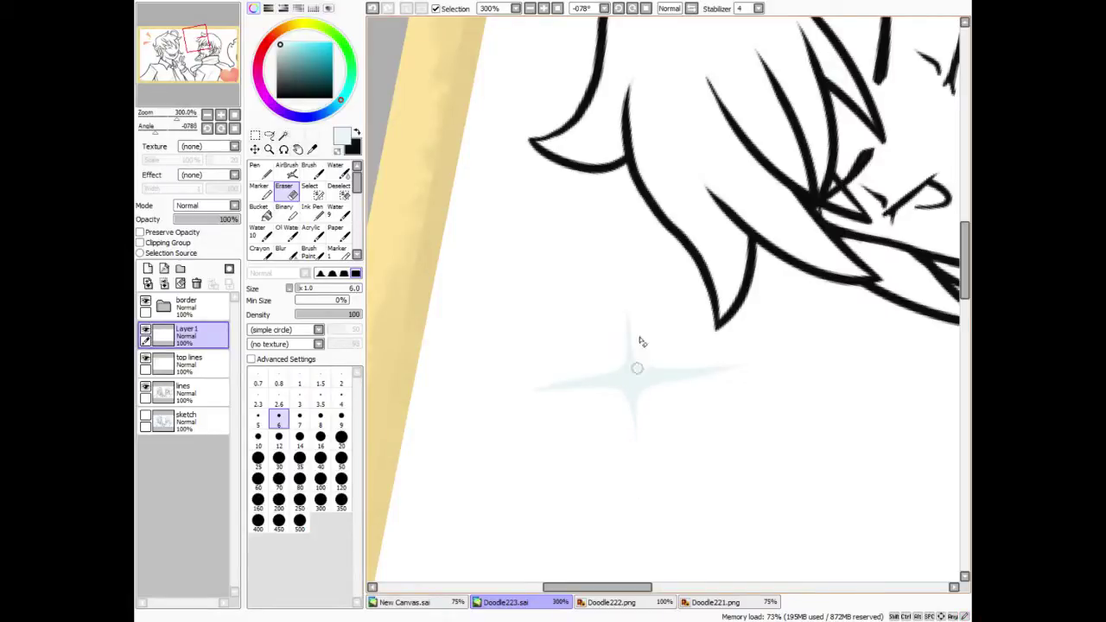
click(619, 8)
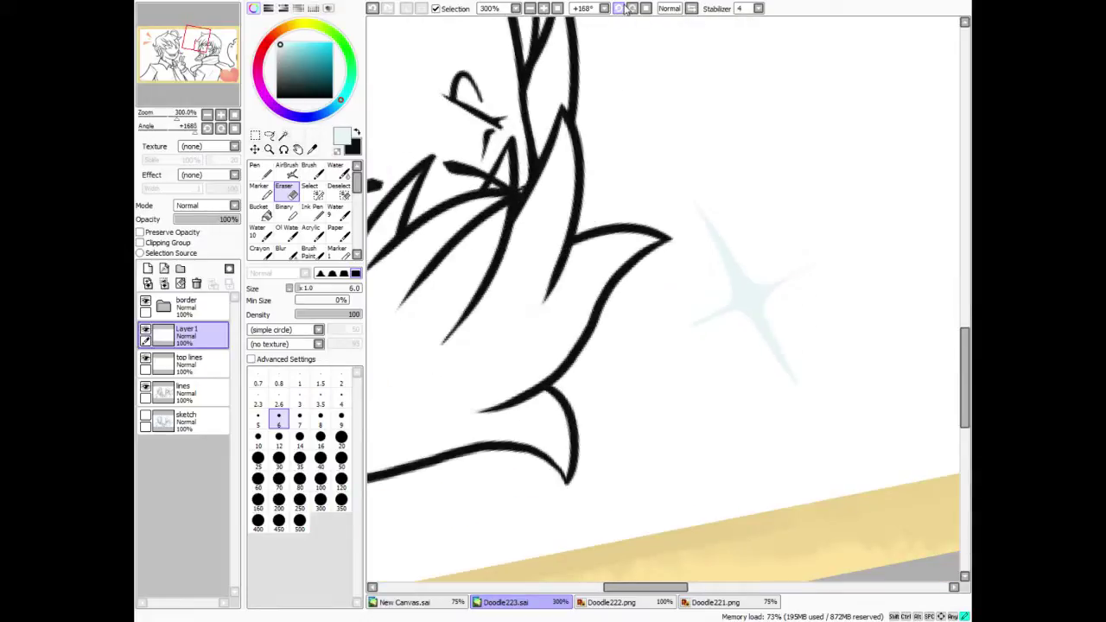
drag(771, 325, 804, 423)
Draw a fourth pale blue sparkle between the scarfed character's hair and the curved shape with the size 5 Pen, then hide the sketch.
mouse_move(199, 43)
mouse_down()
mouse_move(187, 29)
mouse_move(244, 84)
mouse_up()
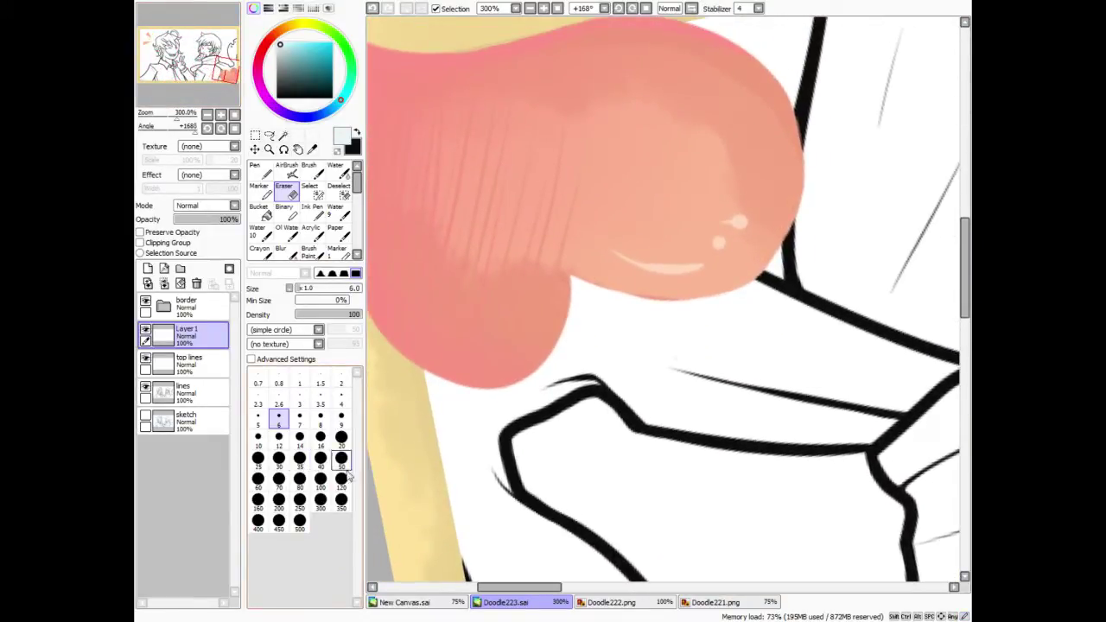
key(Home)
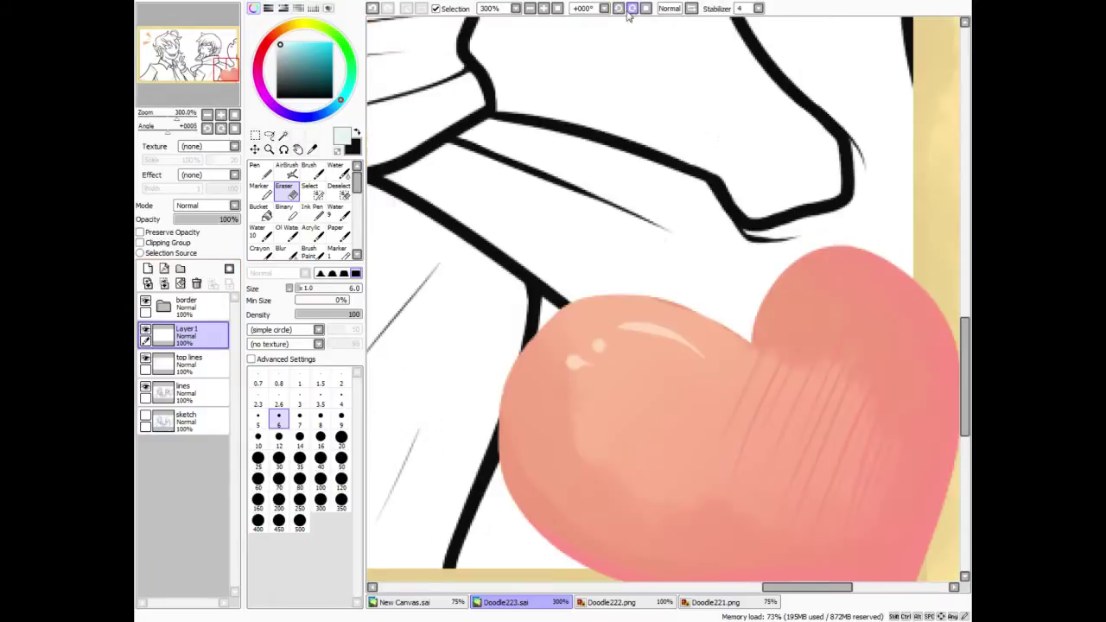
click(146, 416)
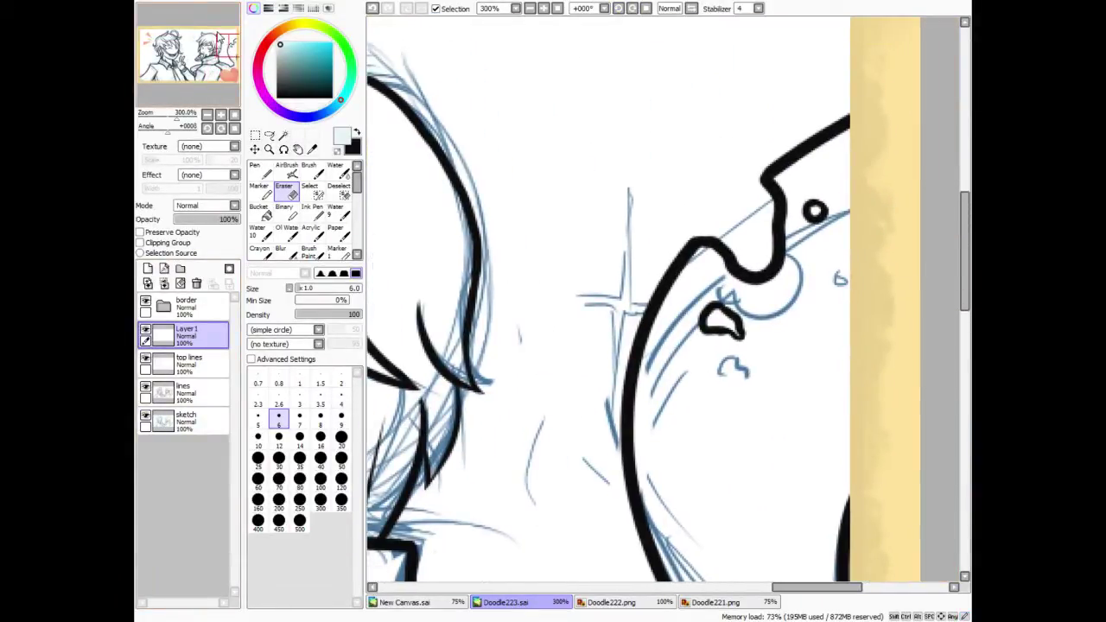
key(n)
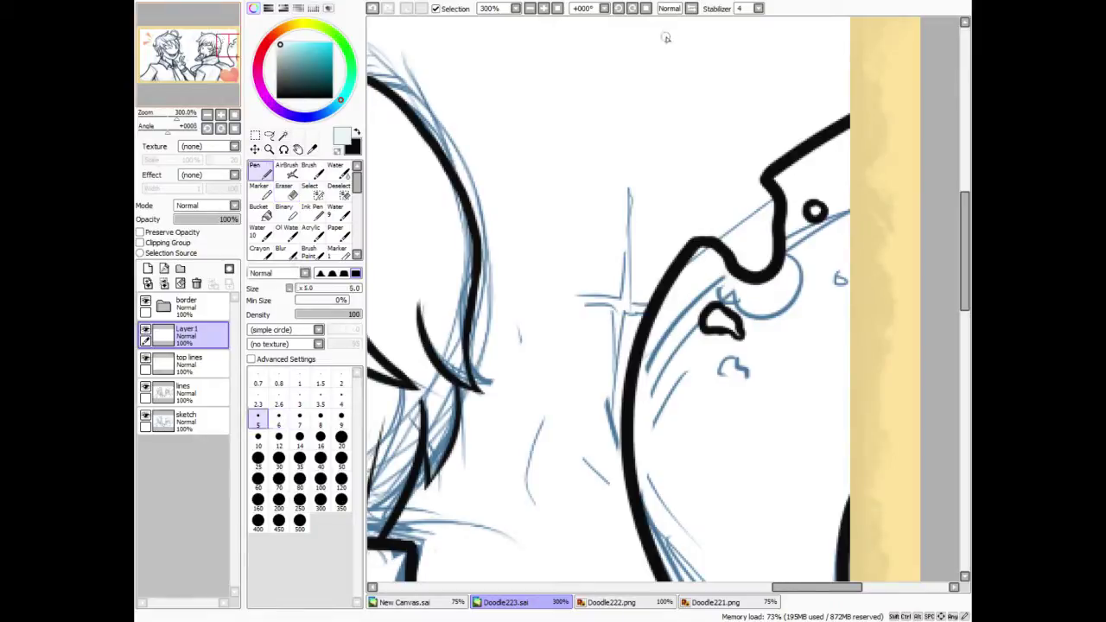
click(617, 10)
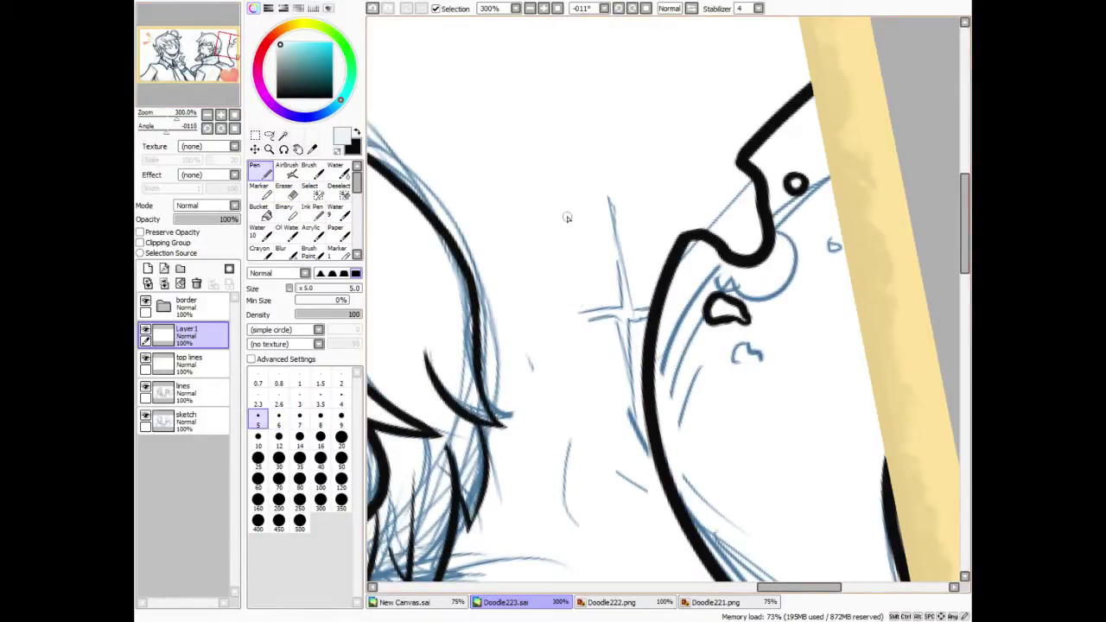
mouse_move(568, 216)
mouse_down()
mouse_move(566, 290)
mouse_move(531, 301)
mouse_up()
drag(560, 299, 575, 367)
mouse_move(573, 266)
mouse_down()
mouse_move(585, 286)
mouse_move(621, 292)
mouse_up()
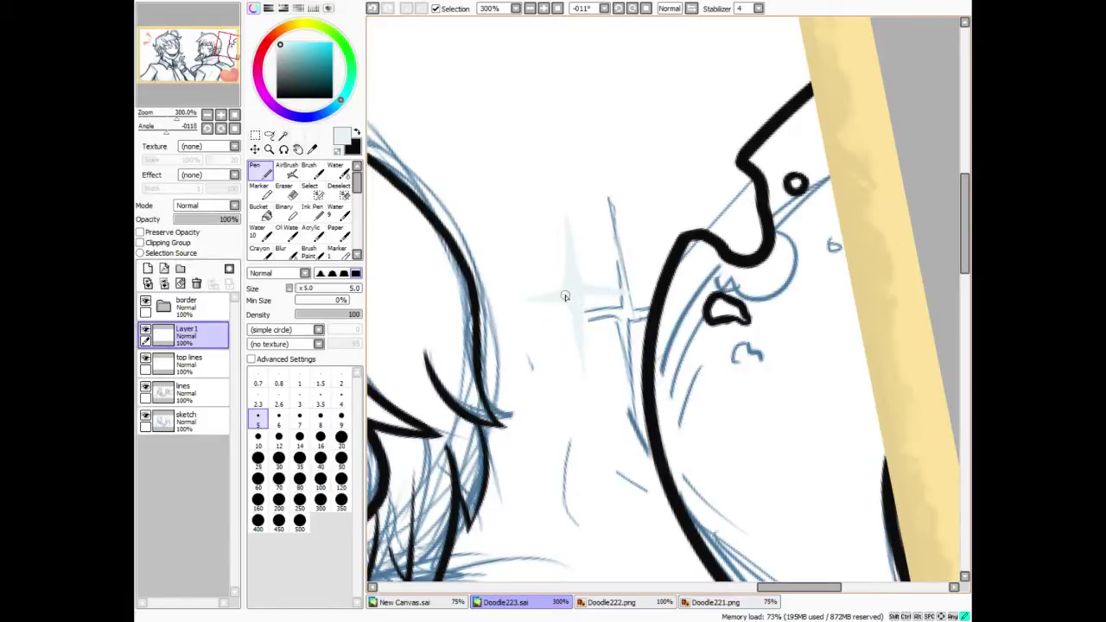
click(146, 418)
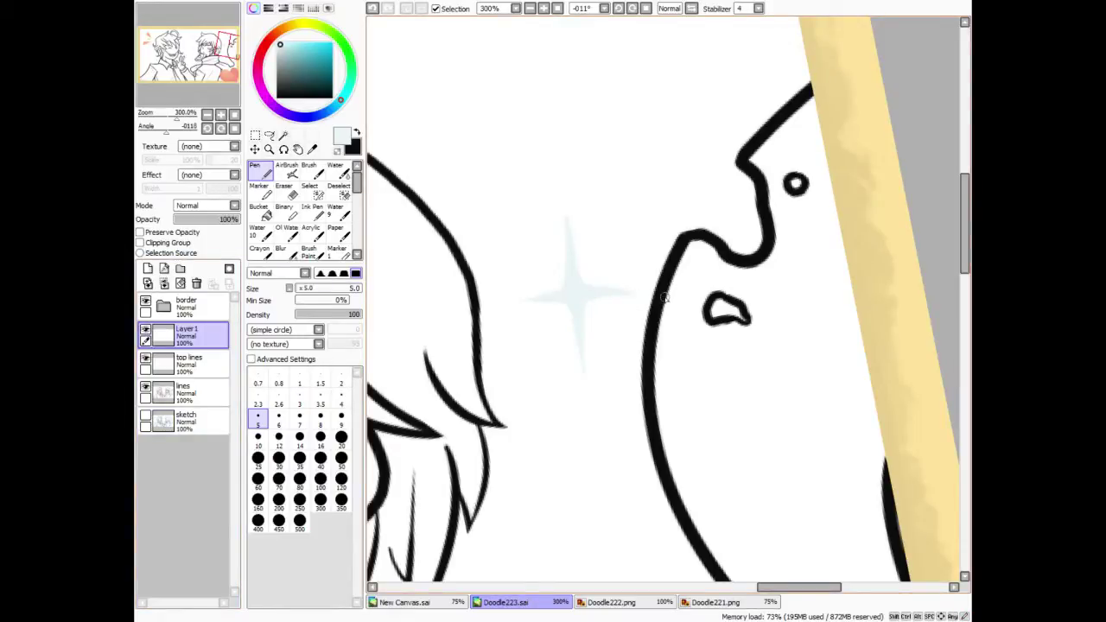
Trim the fourth sparkle's rays to fine points with the size 6 Eraser and reset the canvas rotation to 0°.
key(e)
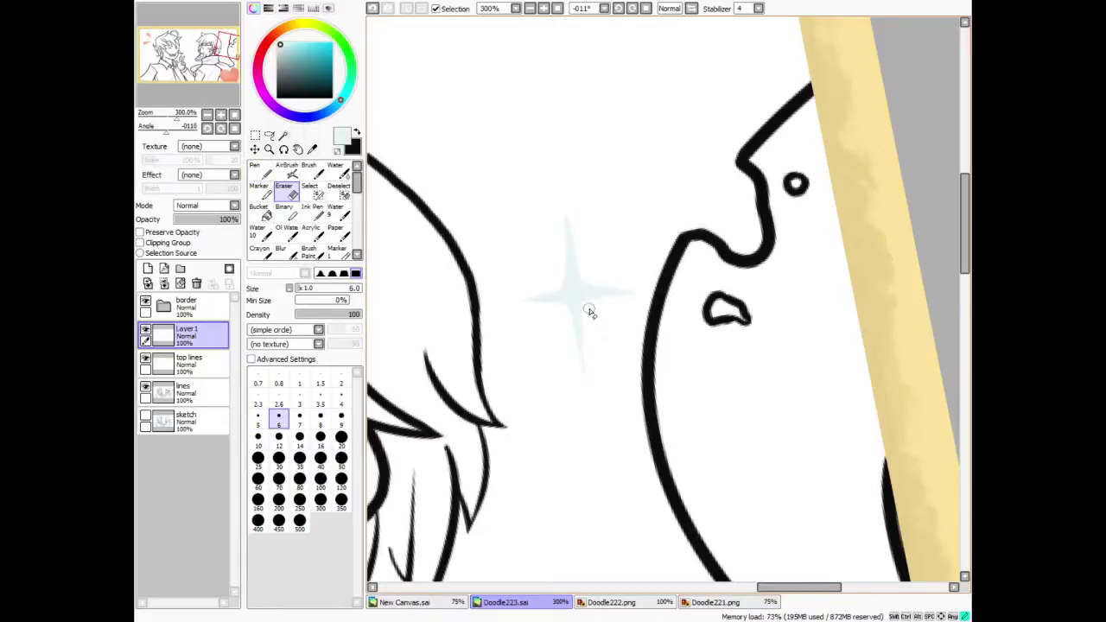
click(634, 10)
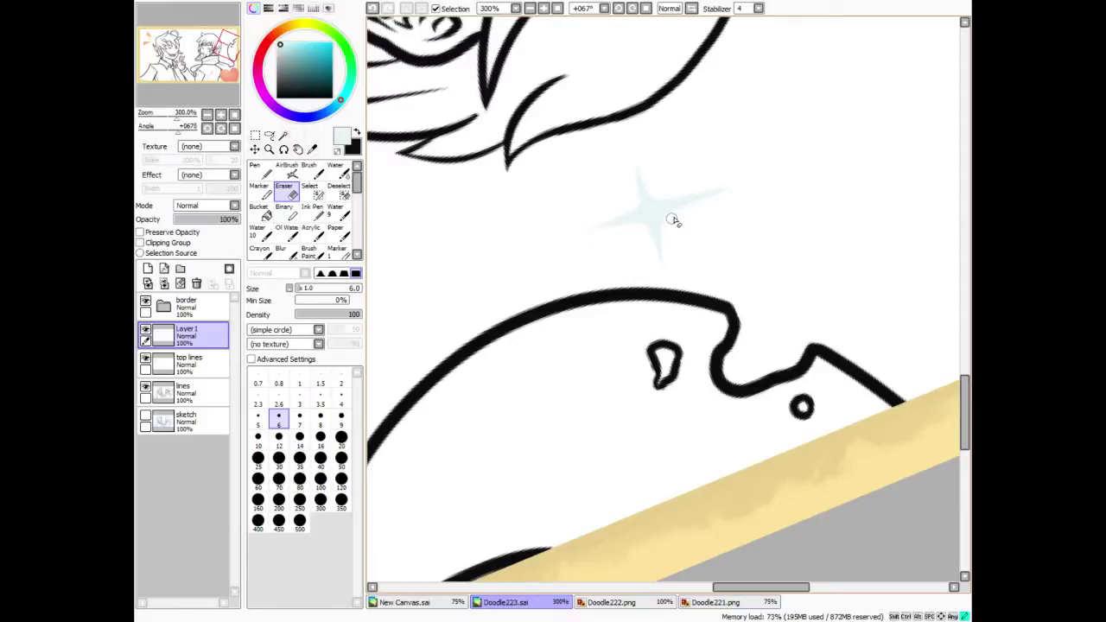
click(646, 11)
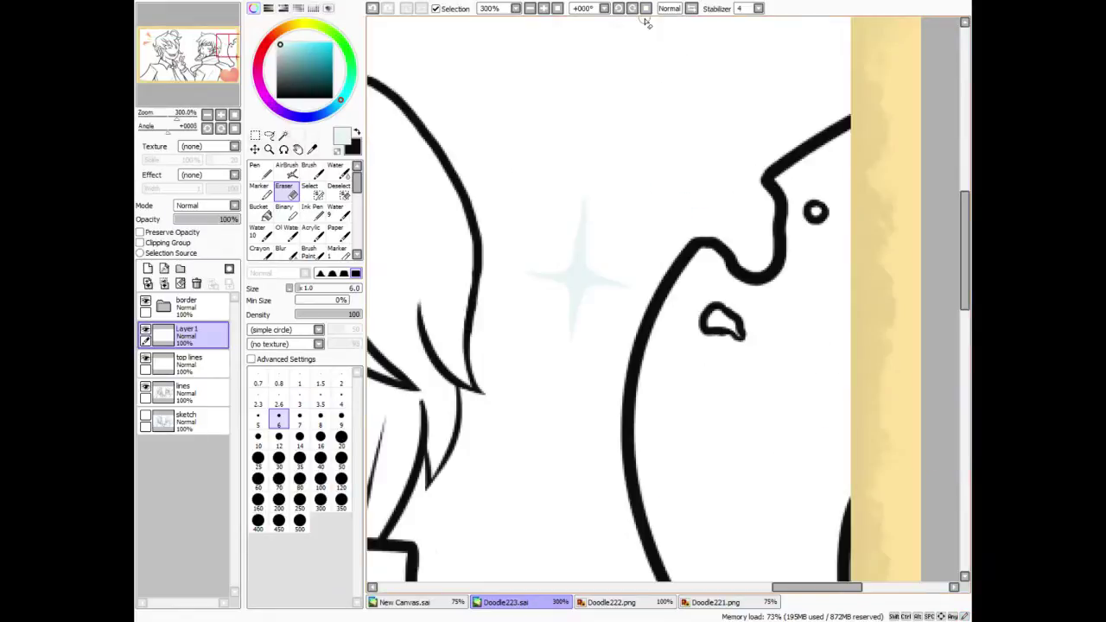
Merge the sparkle layer into the top lines layer and add a new layer beneath the lines layer.
key(n)
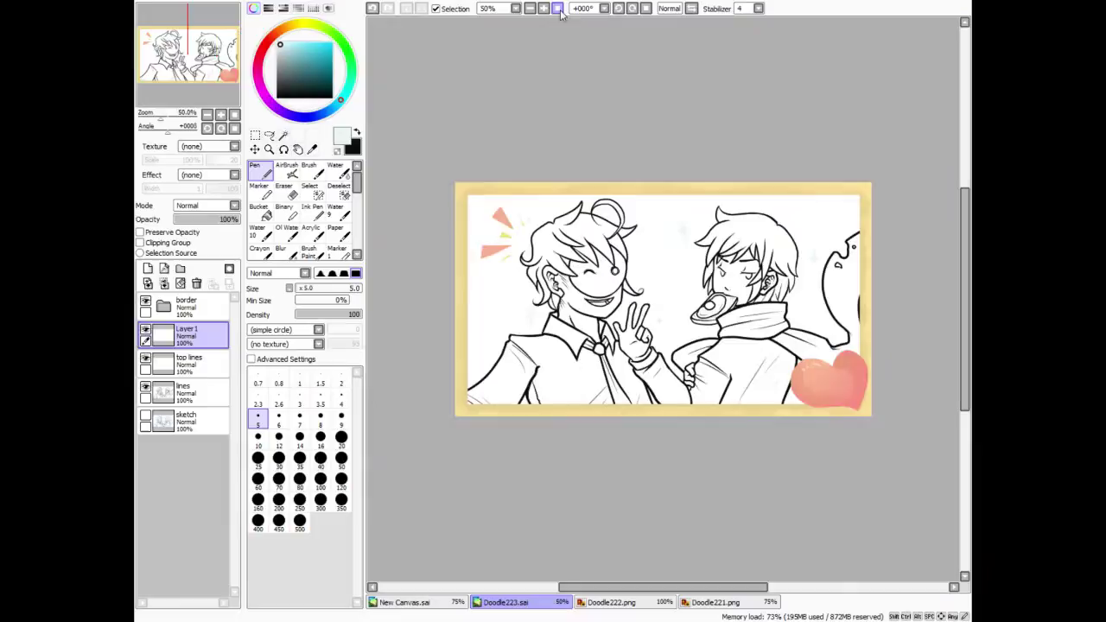
click(559, 9)
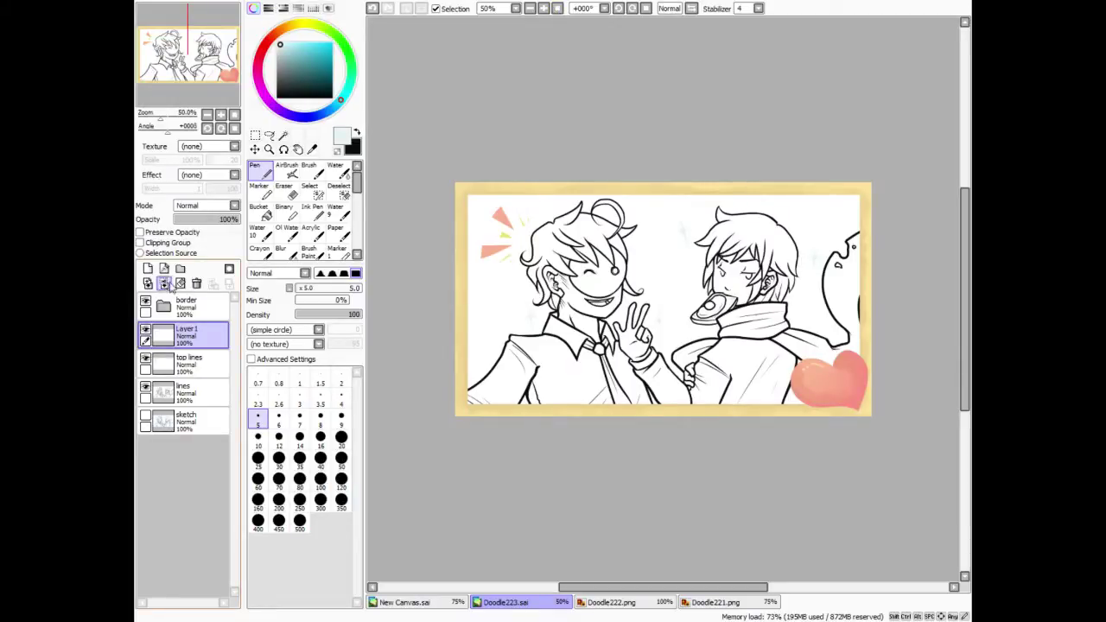
click(163, 284)
click(147, 268)
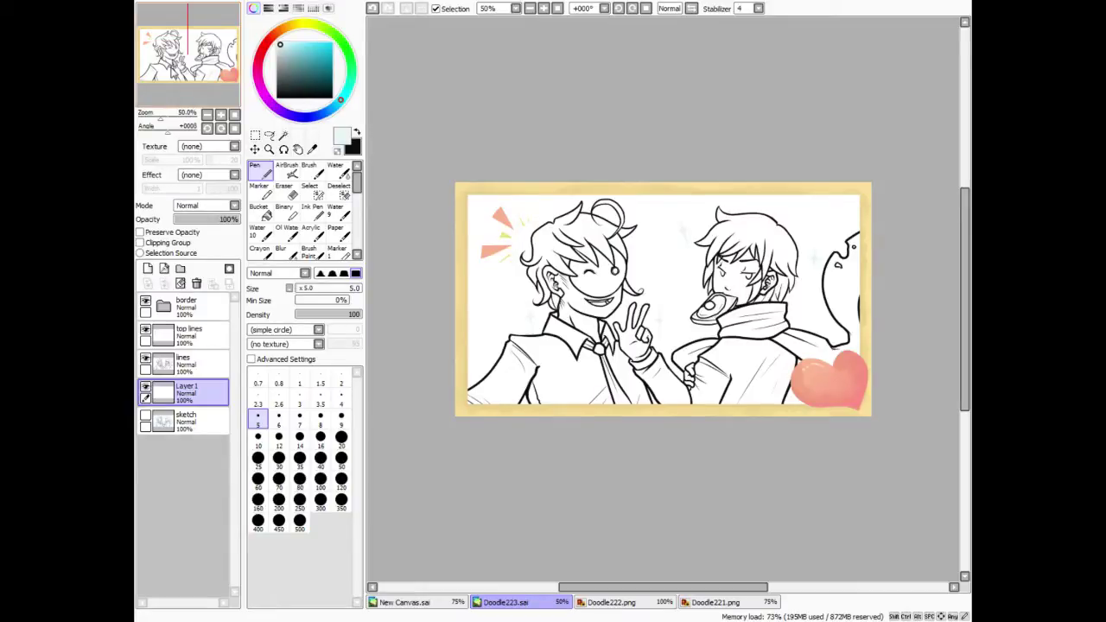
Paint a soft greyish-blue sky fading downward behind both characters on the new layer, using the size 100 Water brush.
drag(343, 105, 337, 111)
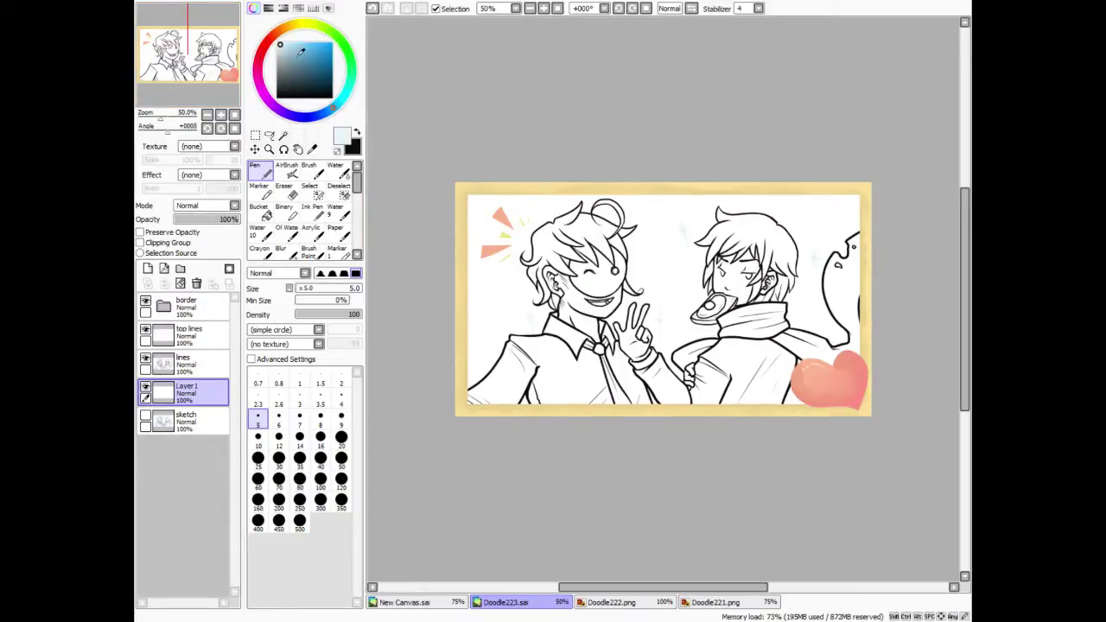
drag(302, 51, 299, 58)
scroll(364, 195, down, 3)
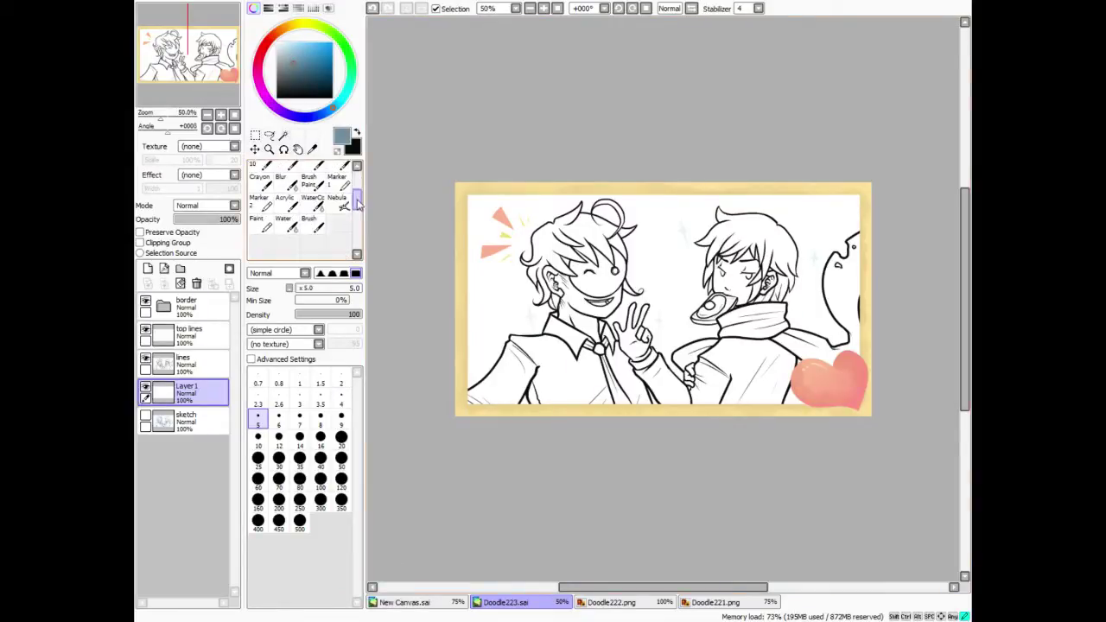
click(292, 226)
mouse_move(547, 163)
mouse_down()
mouse_move(576, 140)
mouse_move(443, 239)
mouse_move(489, 175)
mouse_move(596, 169)
mouse_up()
click(620, 9)
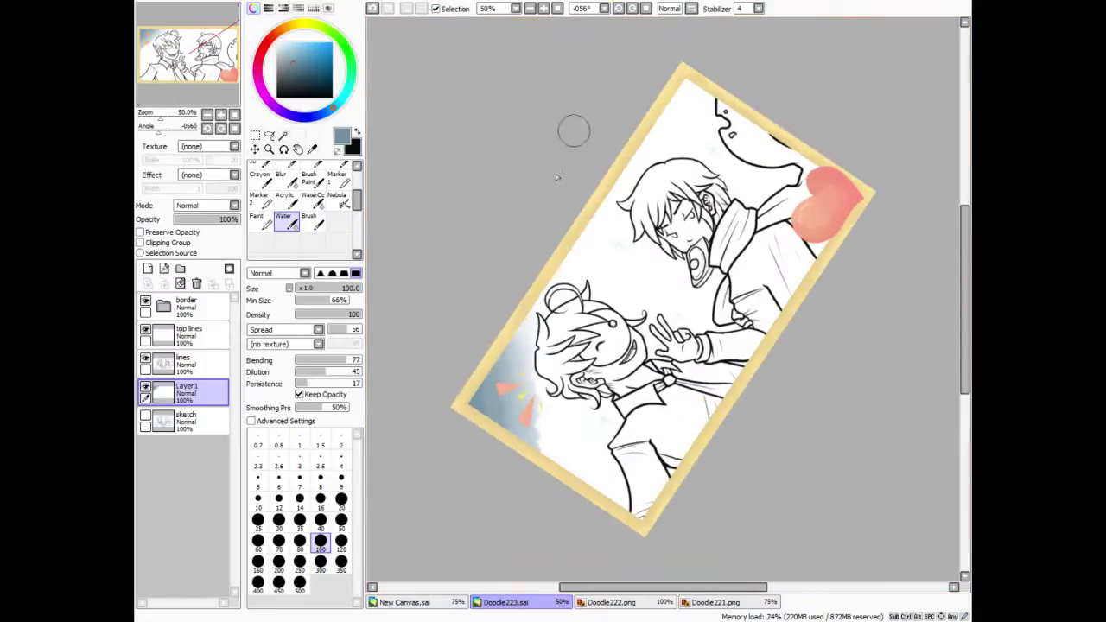
mouse_move(528, 353)
mouse_down()
mouse_move(567, 235)
mouse_move(714, 67)
mouse_move(680, 103)
mouse_move(502, 452)
mouse_move(522, 458)
mouse_up()
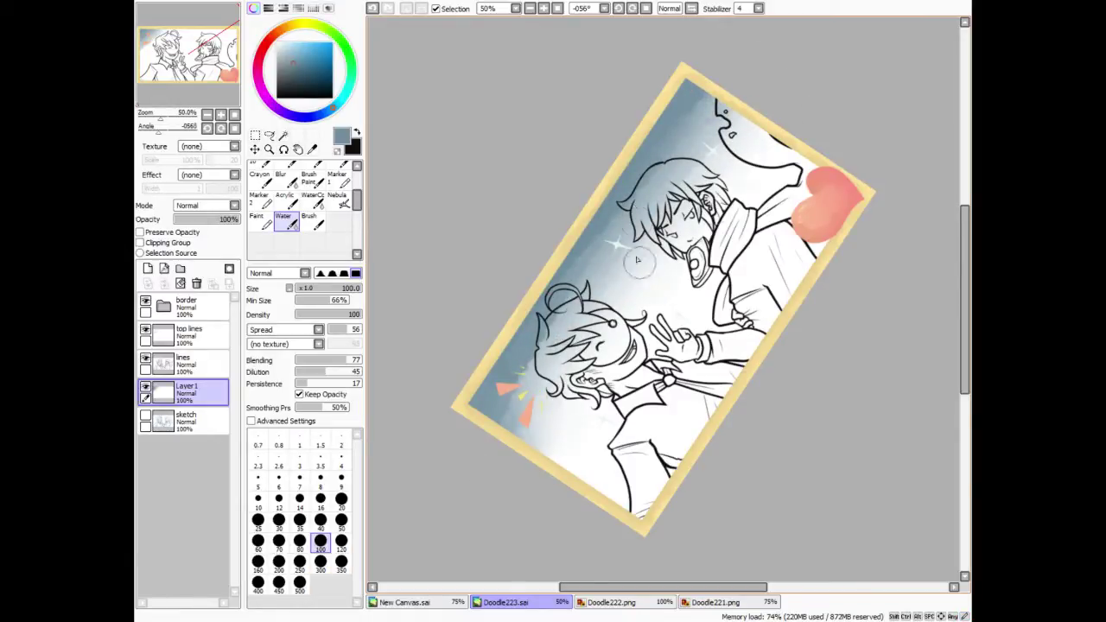
mouse_move(707, 99)
mouse_down()
mouse_move(522, 380)
mouse_move(534, 440)
mouse_up()
mouse_move(697, 129)
mouse_down()
mouse_move(491, 454)
mouse_move(531, 420)
mouse_move(550, 441)
mouse_up()
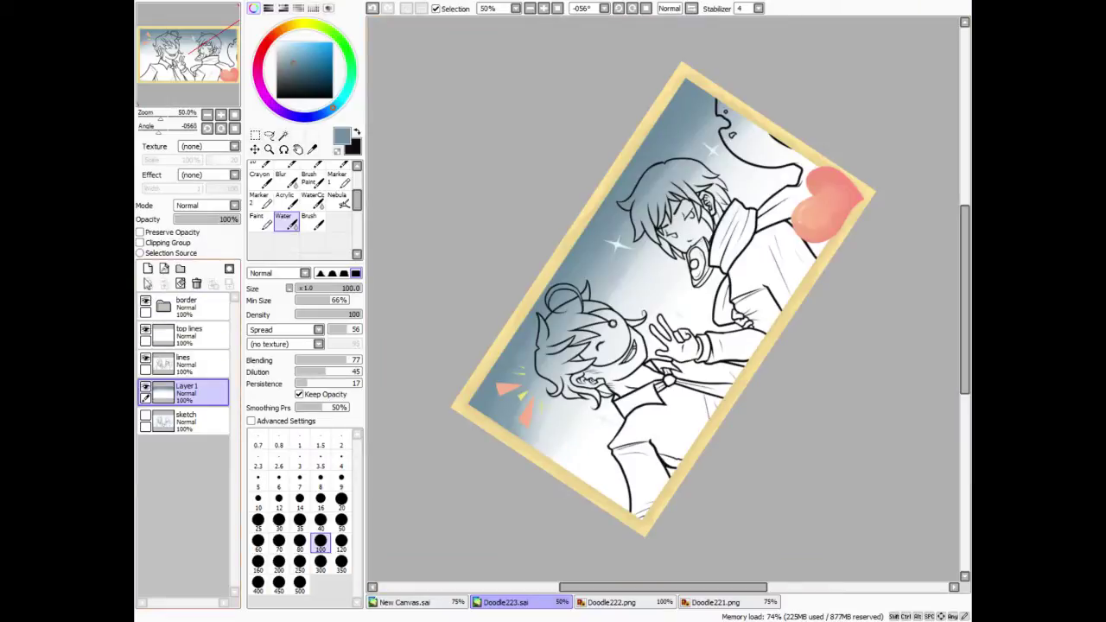
Add a layer beneath the sky layer and paint green ground across the lower half with the size 100 Water brush.
click(148, 269)
drag(194, 397, 195, 425)
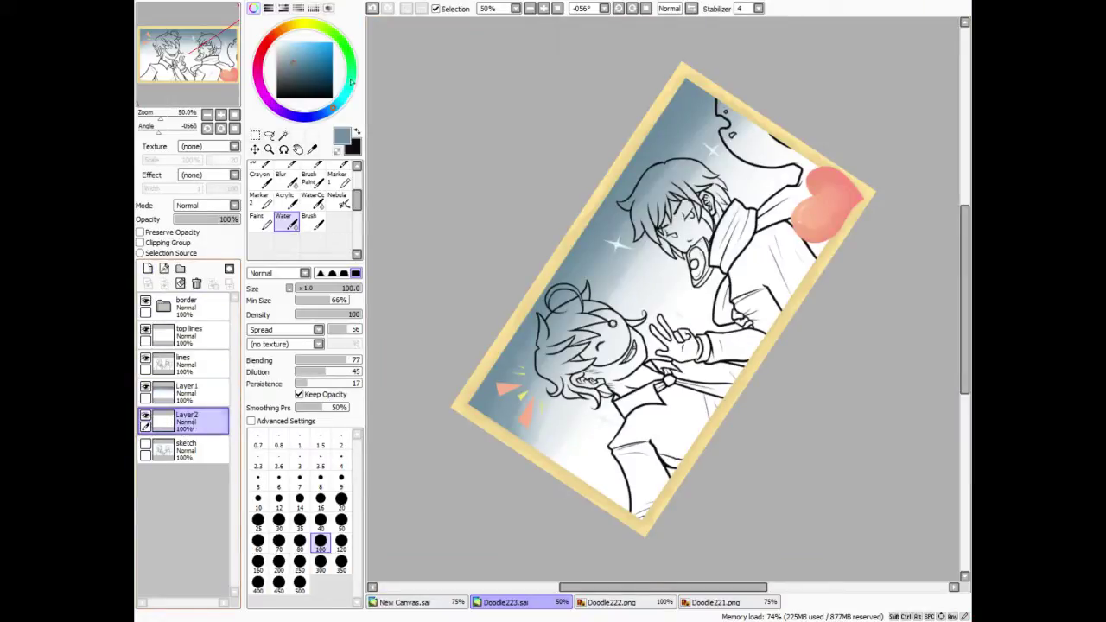
click(356, 134)
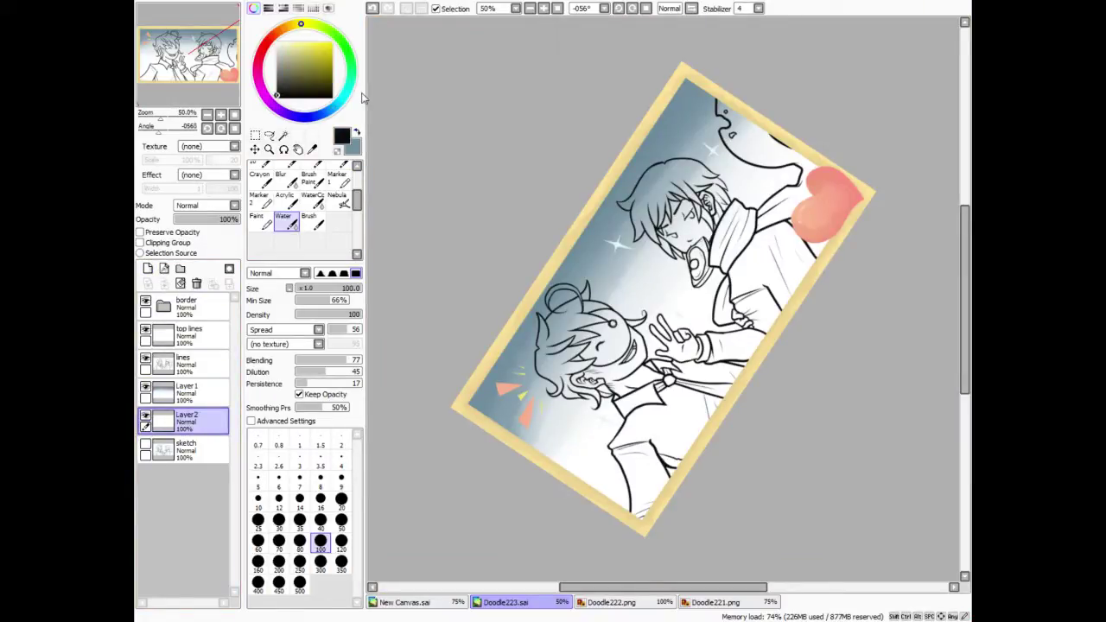
click(345, 47)
click(320, 54)
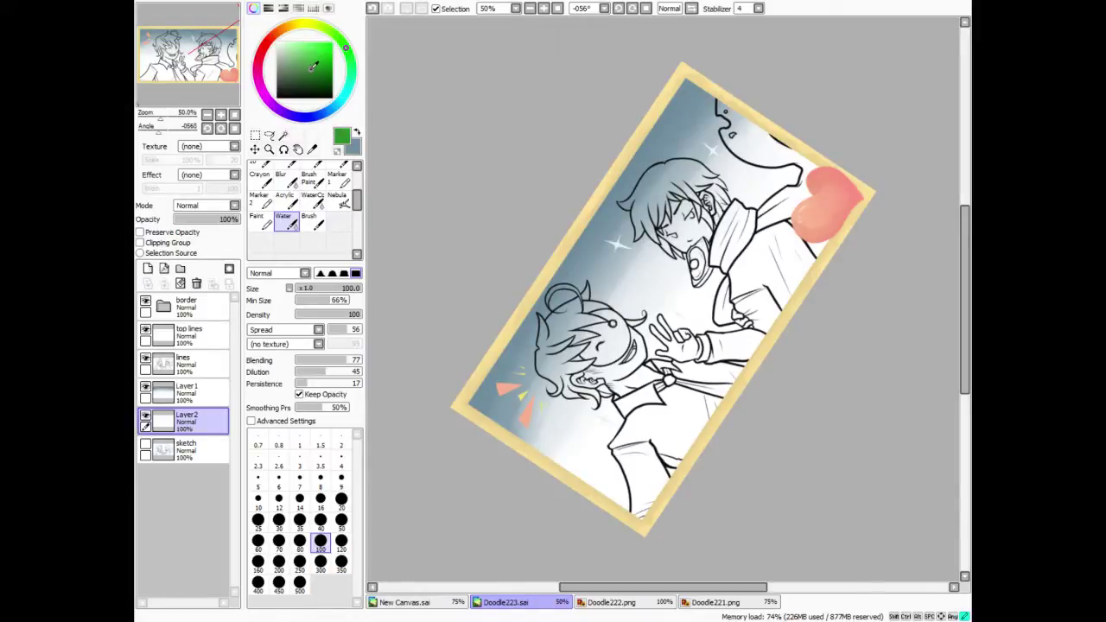
mouse_move(661, 503)
mouse_down()
mouse_move(788, 355)
mouse_move(630, 525)
mouse_move(767, 332)
mouse_move(710, 348)
mouse_move(548, 563)
mouse_move(582, 444)
mouse_move(574, 451)
mouse_up()
mouse_move(674, 312)
mouse_down()
mouse_move(782, 276)
mouse_move(856, 201)
mouse_move(824, 123)
mouse_move(766, 157)
mouse_move(560, 506)
mouse_move(782, 137)
mouse_move(687, 247)
mouse_up()
Streak grass blades upward along the ground's edge with the Stringy_L Brush at size 100.
click(313, 222)
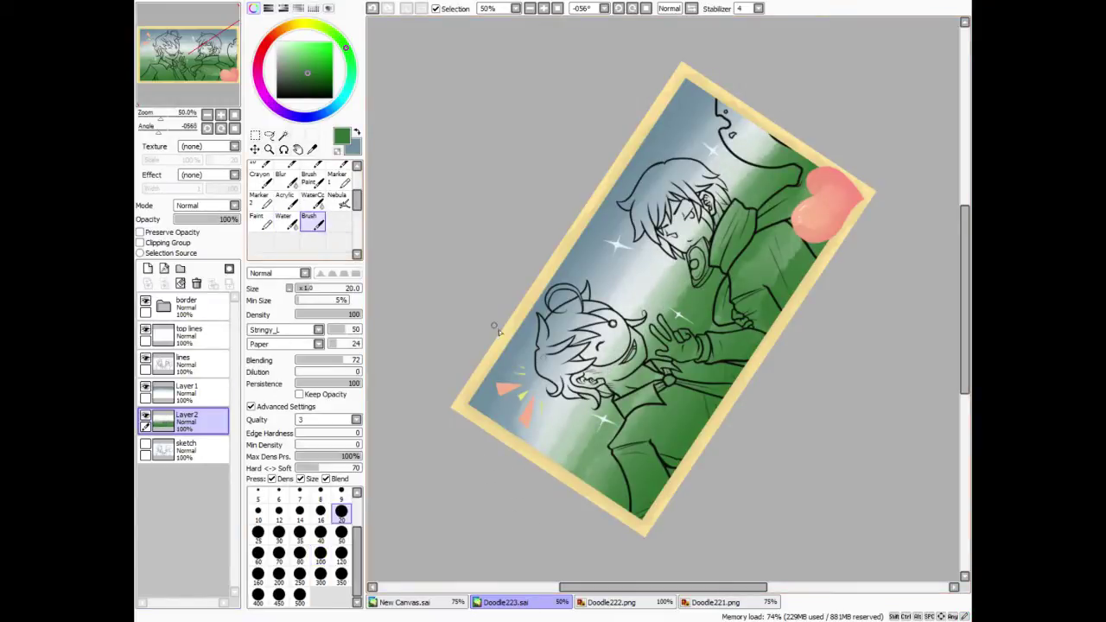
click(321, 553)
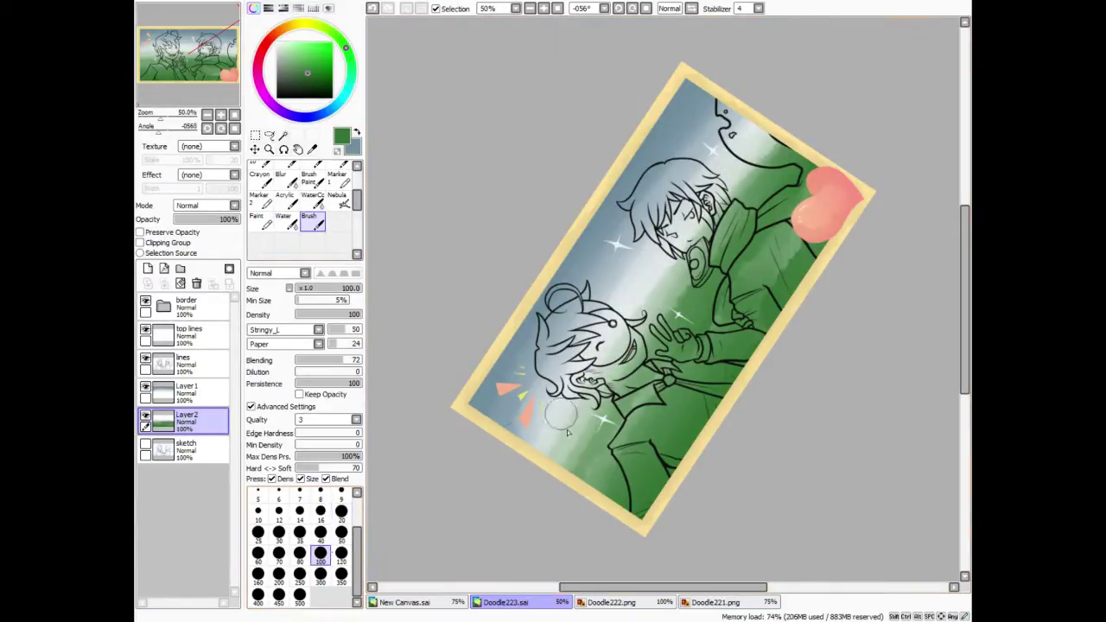
mouse_move(562, 406)
mouse_down()
mouse_move(575, 466)
mouse_move(553, 480)
mouse_move(567, 419)
mouse_move(594, 433)
mouse_move(603, 452)
mouse_move(657, 345)
mouse_move(704, 337)
mouse_move(735, 286)
mouse_move(808, 331)
mouse_move(760, 156)
mouse_move(808, 206)
mouse_up()
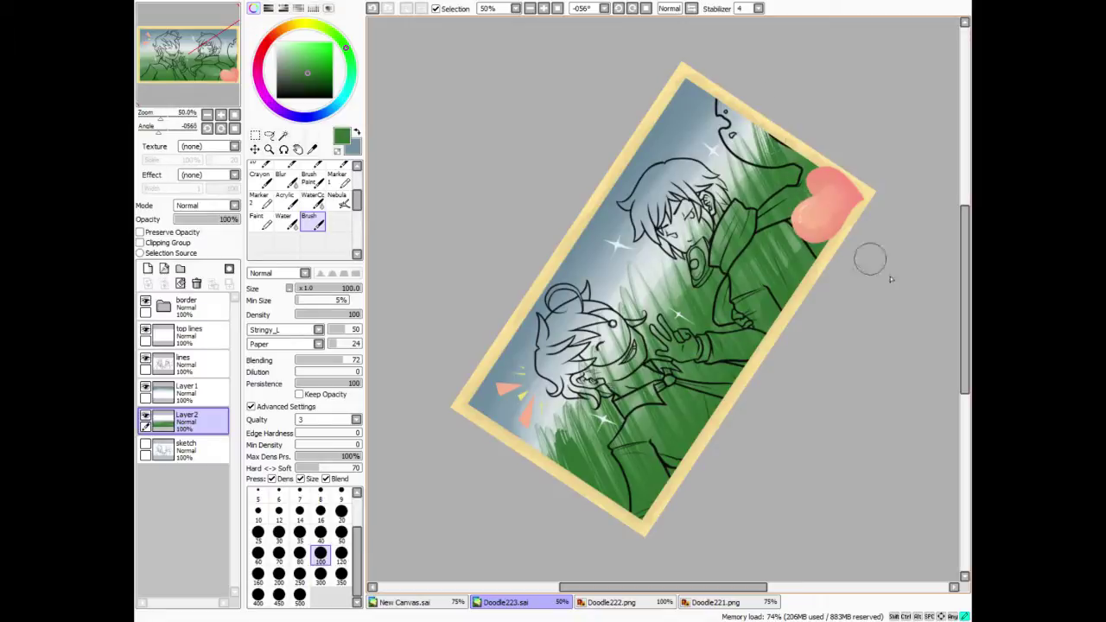
Reset the canvas rotation to 0° and delete the green grass layer and the blue sky layer.
click(632, 8)
click(196, 284)
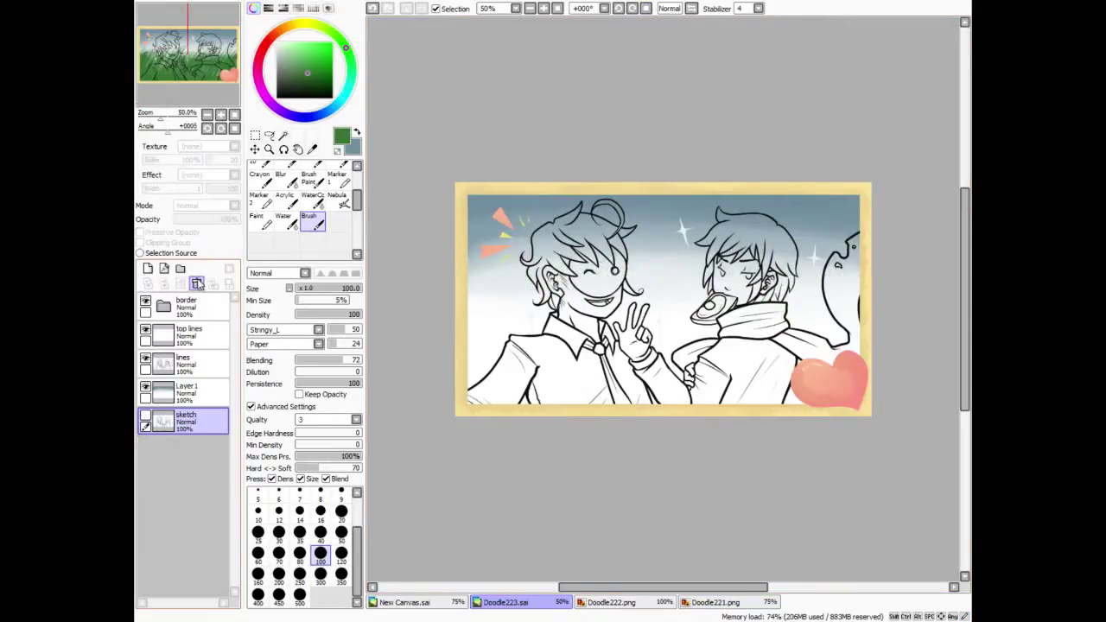
click(196, 283)
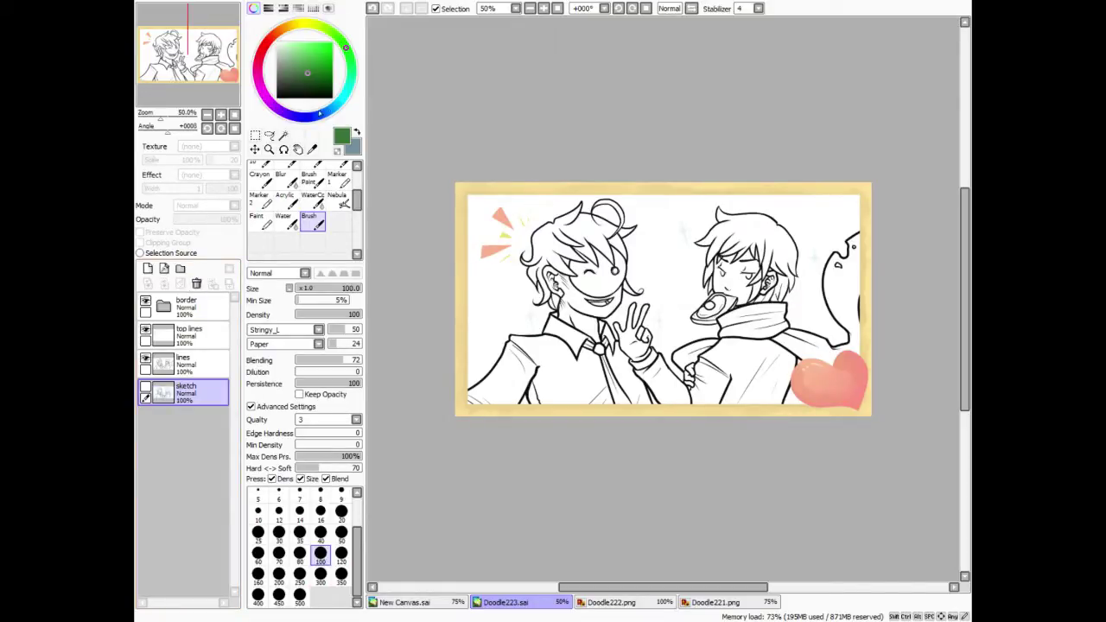
Pick a dark greyish blue and add a new layer named bg between the lines and sketch layers.
click(337, 107)
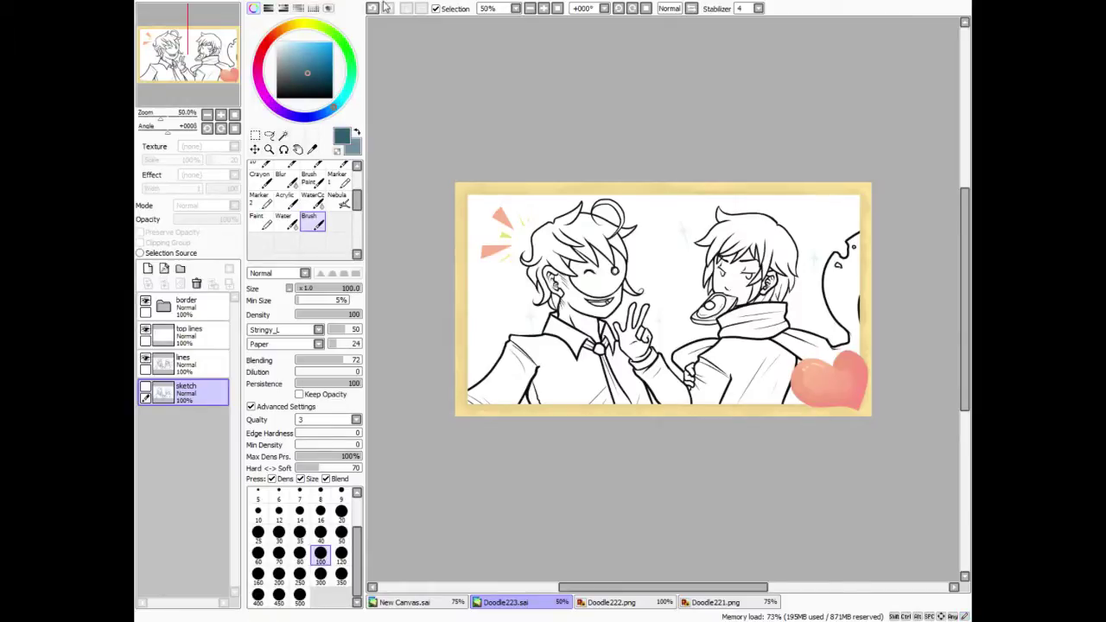
click(164, 269)
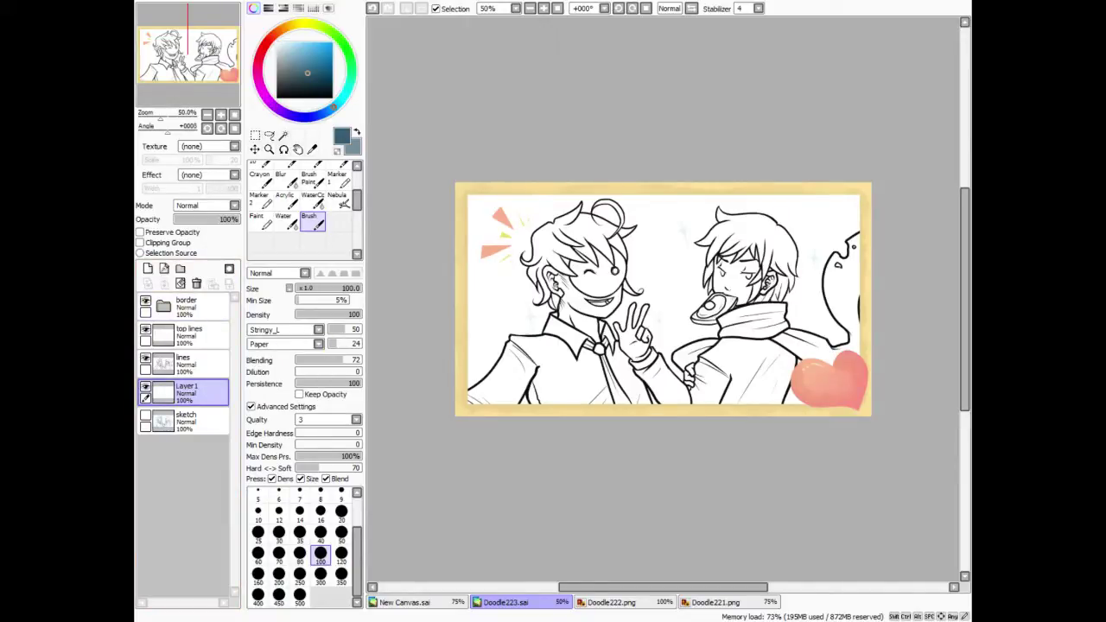
double_click(223, 395)
text(bg)
key(Return)
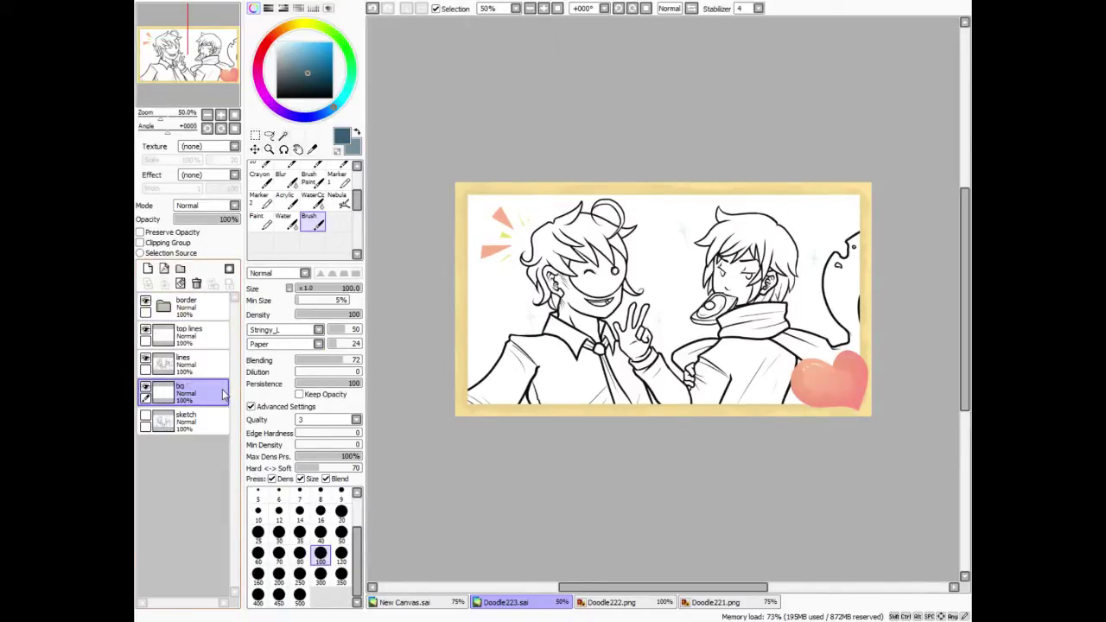
Paint a dark blue cloudy vignette along the inner edges of the frame with the size 200 Nebula brush.
click(338, 201)
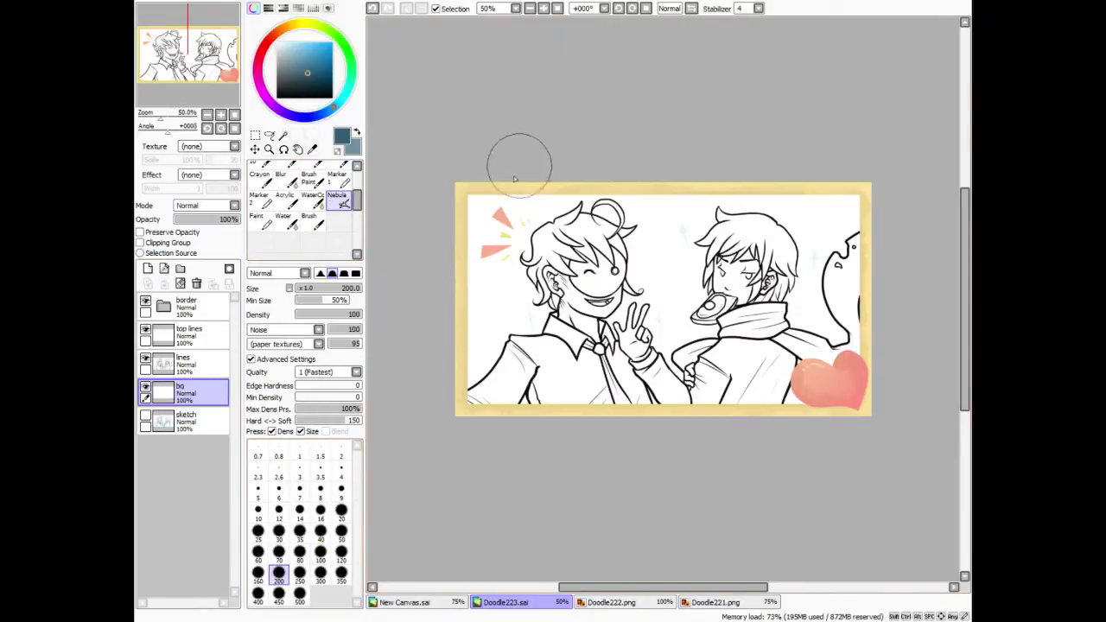
mouse_move(500, 195)
mouse_down()
mouse_move(459, 209)
mouse_move(467, 221)
mouse_move(514, 203)
mouse_move(497, 229)
mouse_move(493, 209)
mouse_move(493, 223)
mouse_move(473, 234)
mouse_move(530, 201)
mouse_move(605, 192)
mouse_up()
mouse_move(834, 198)
mouse_down()
mouse_move(871, 246)
mouse_move(855, 209)
mouse_move(711, 182)
mouse_move(490, 210)
mouse_move(683, 198)
mouse_move(783, 216)
mouse_up()
mouse_move(473, 246)
mouse_down()
mouse_move(511, 414)
mouse_move(437, 366)
mouse_move(499, 405)
mouse_move(880, 385)
mouse_move(859, 385)
mouse_move(861, 246)
mouse_up()
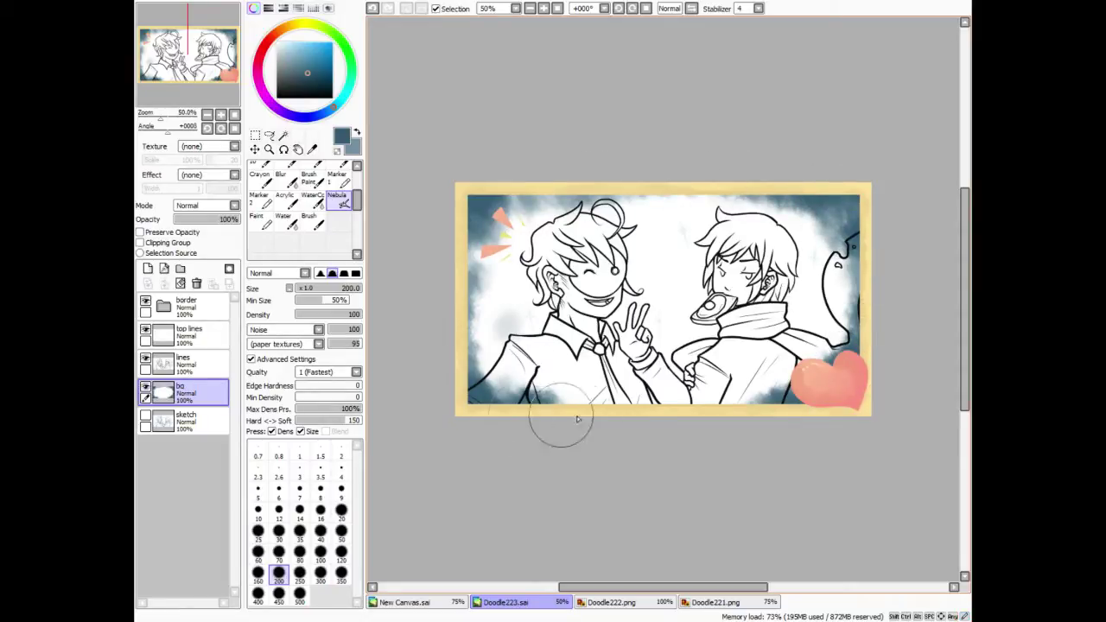
drag(566, 191, 763, 191)
drag(456, 213, 456, 232)
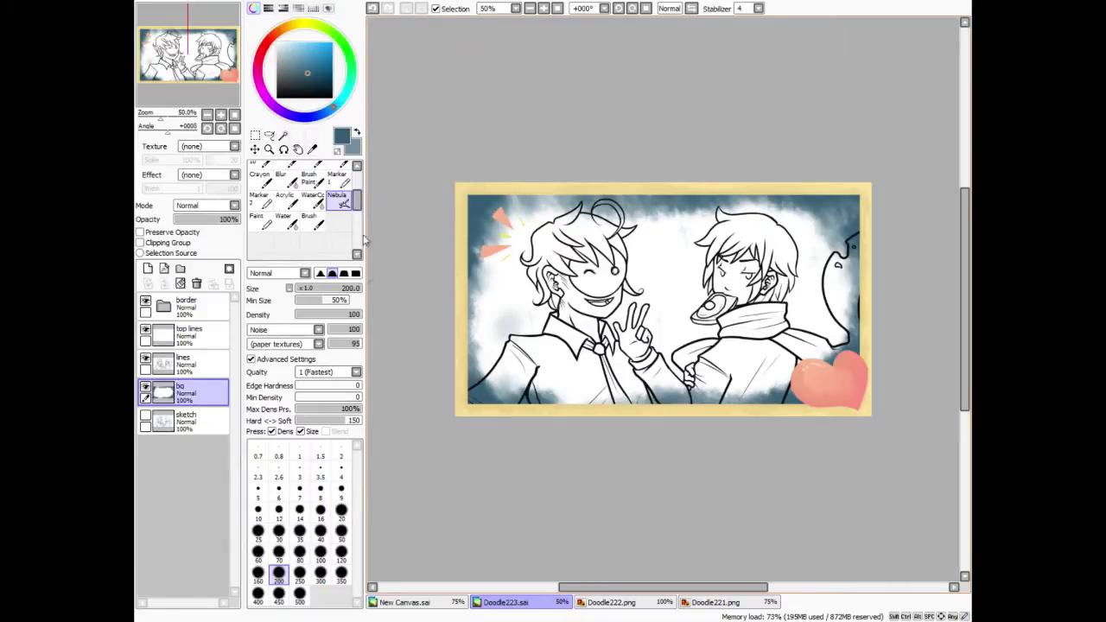
Add a layer beneath bg and extend the vignette inward in a lighter greyish blue with the size 200 Nebula brush.
click(290, 54)
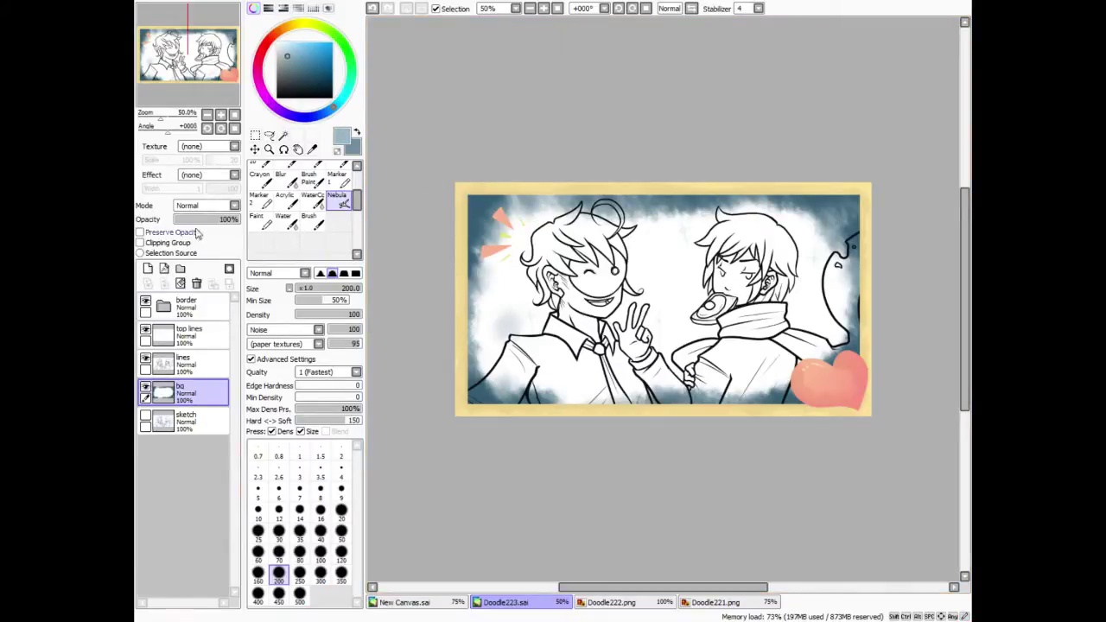
click(148, 269)
drag(186, 393, 186, 422)
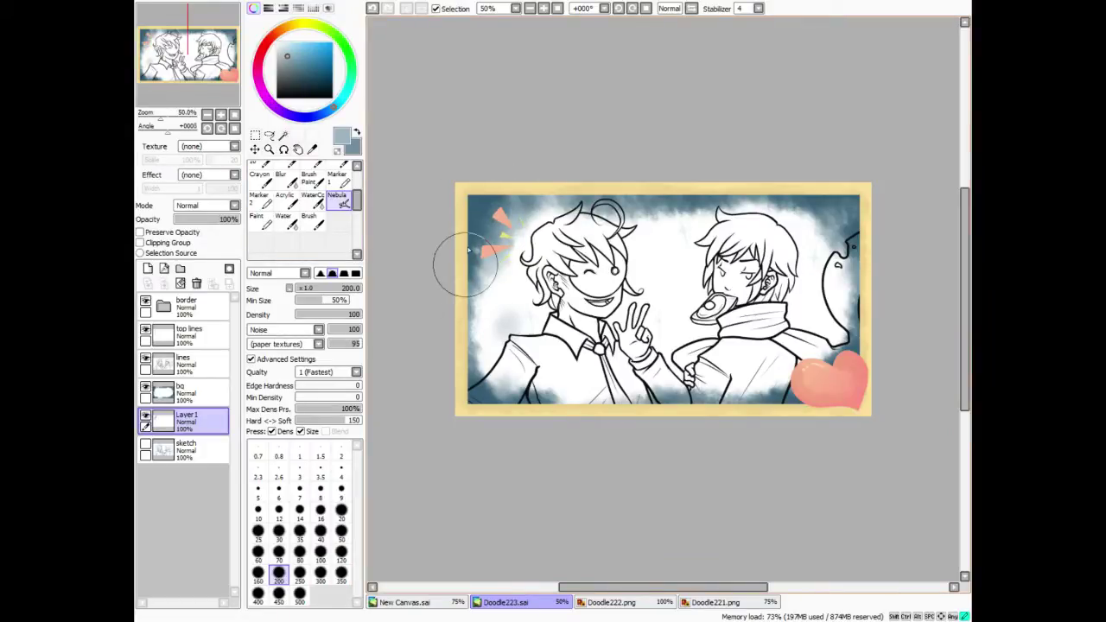
mouse_move(468, 250)
mouse_down()
mouse_move(469, 301)
mouse_move(519, 381)
mouse_move(617, 400)
mouse_move(799, 398)
mouse_up()
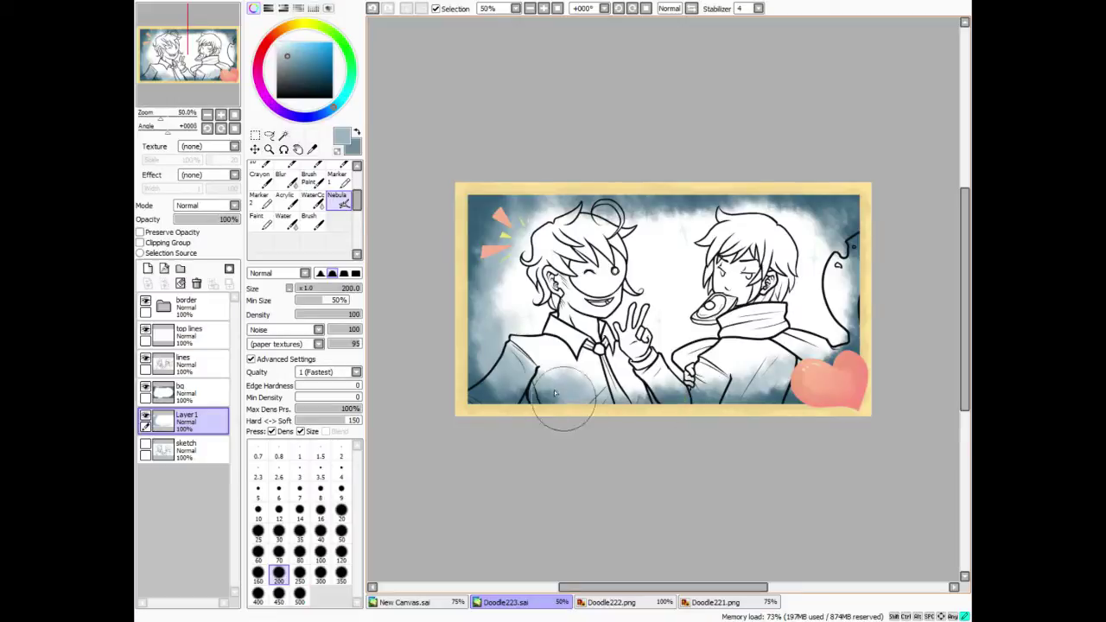
mouse_move(753, 395)
mouse_down()
mouse_move(856, 325)
mouse_move(865, 249)
mouse_move(829, 205)
mouse_move(797, 202)
mouse_move(796, 213)
mouse_move(575, 172)
mouse_move(510, 233)
mouse_move(508, 337)
mouse_move(562, 221)
mouse_up()
drag(695, 226, 621, 217)
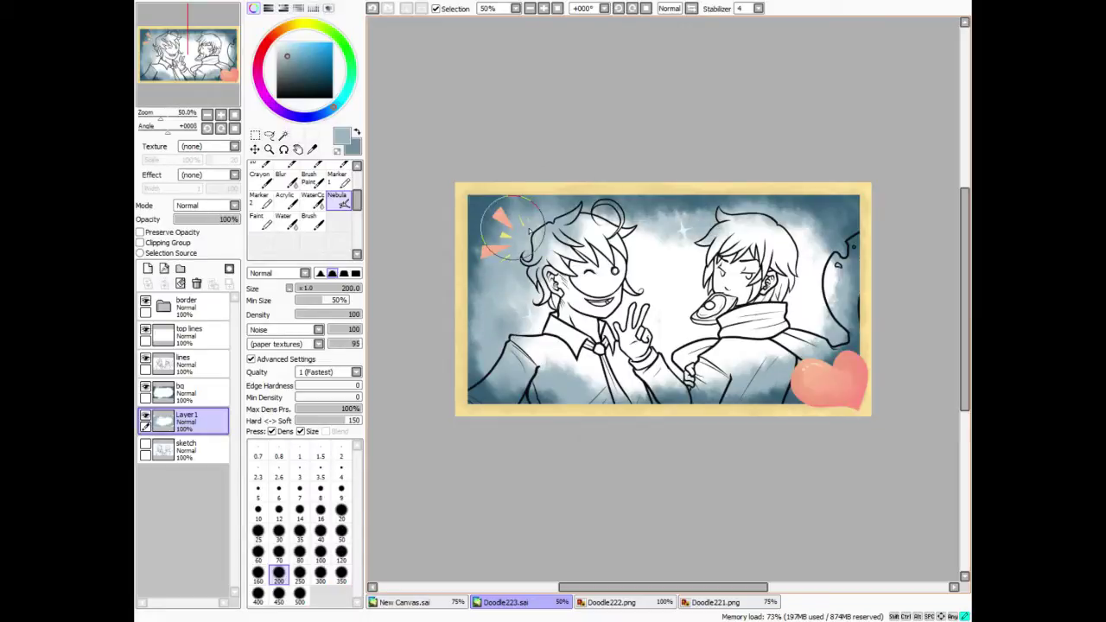
mouse_move(741, 208)
mouse_down()
mouse_move(849, 281)
mouse_move(824, 294)
mouse_up()
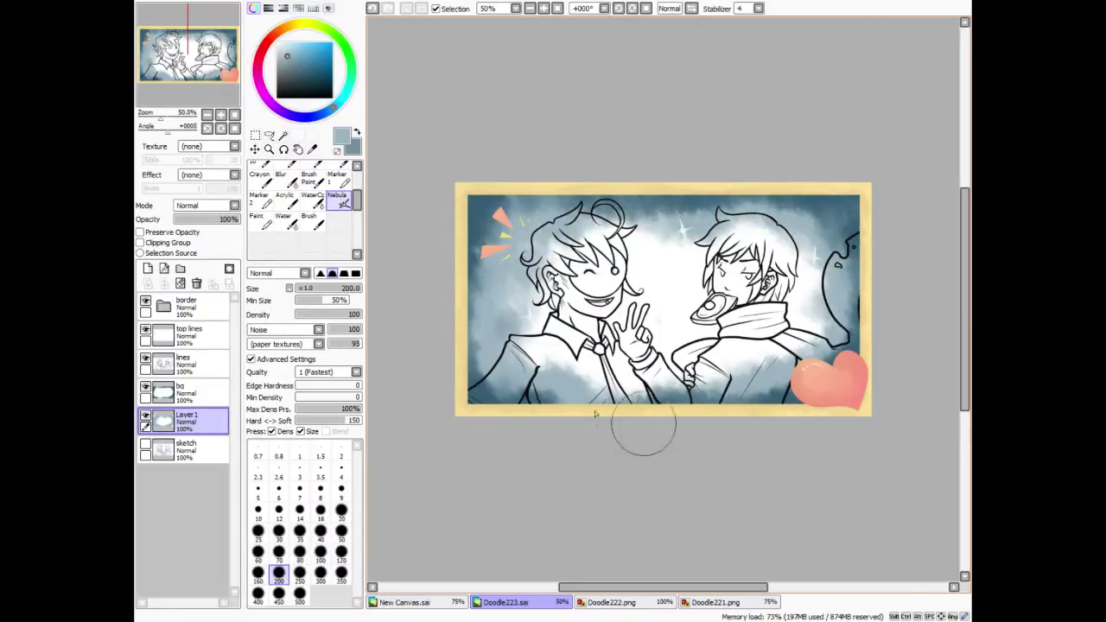
Pick a very pale blue and add a new layer beneath the lighter greyish-blue vignette layer.
drag(189, 53, 173, 48)
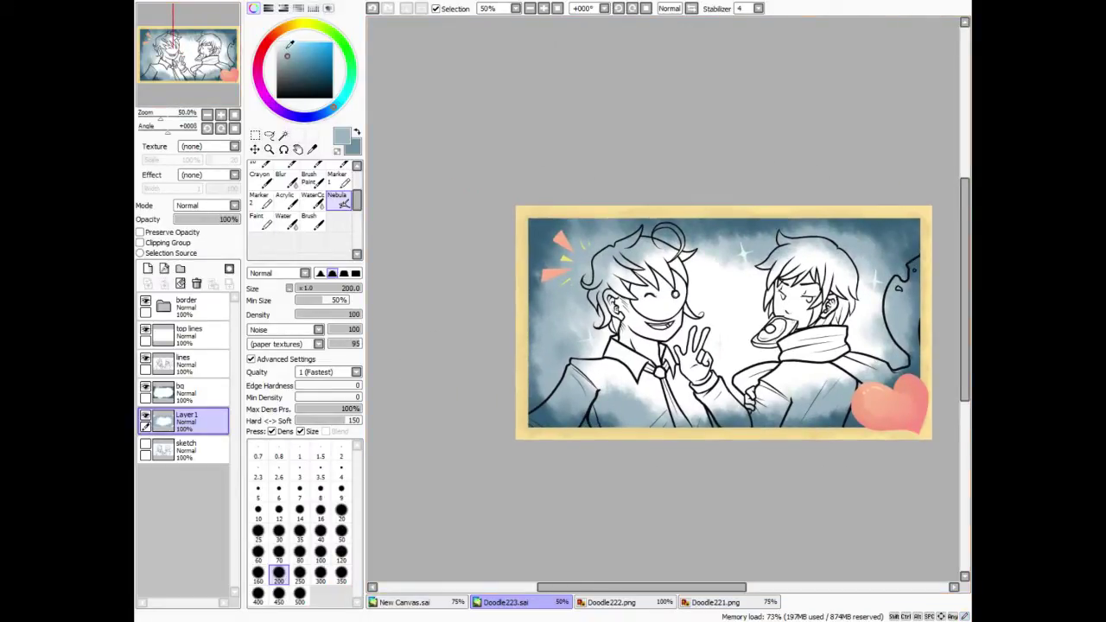
click(285, 42)
click(148, 268)
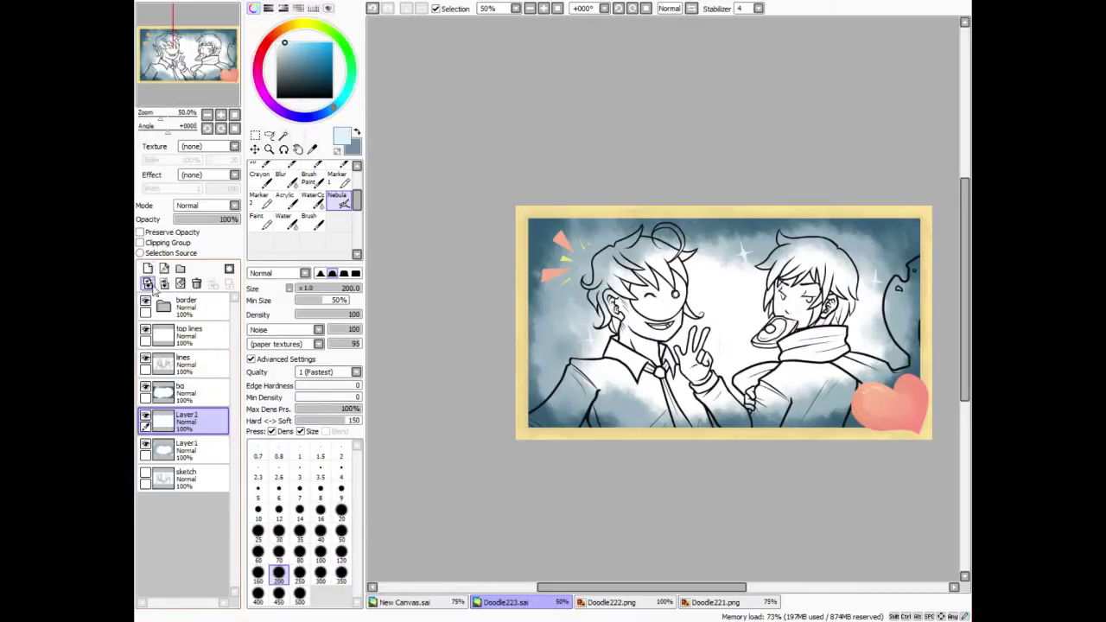
mouse_move(186, 421)
mouse_down()
mouse_move(206, 428)
mouse_move(208, 458)
mouse_up()
Fill the white areas behind both characters with a pale greyish blue using the size 100 Water brush.
click(291, 228)
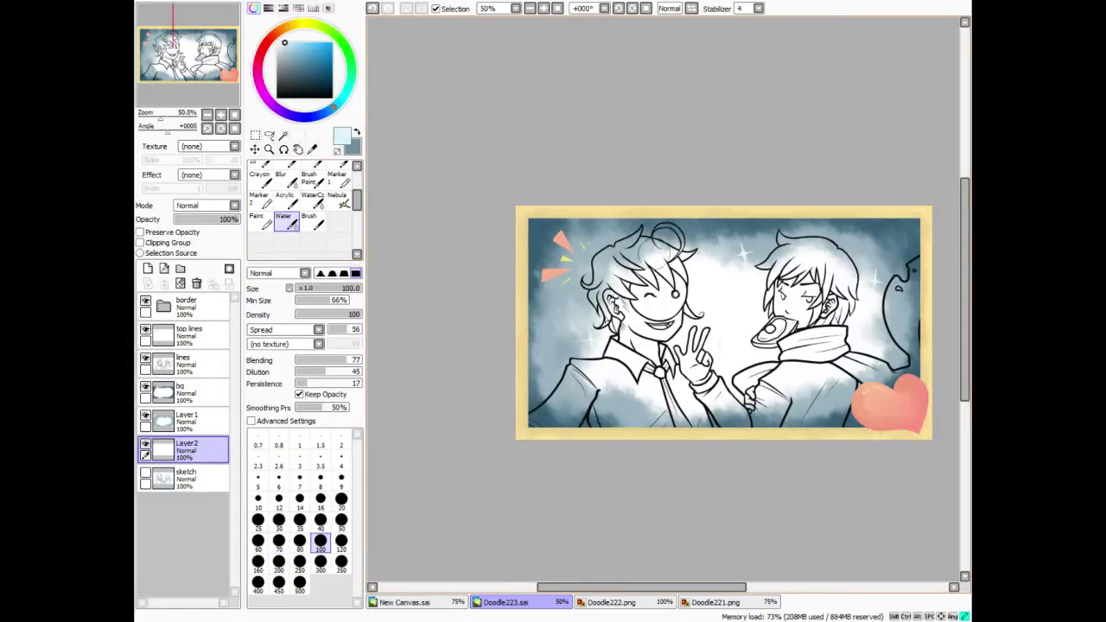
drag(666, 235, 687, 233)
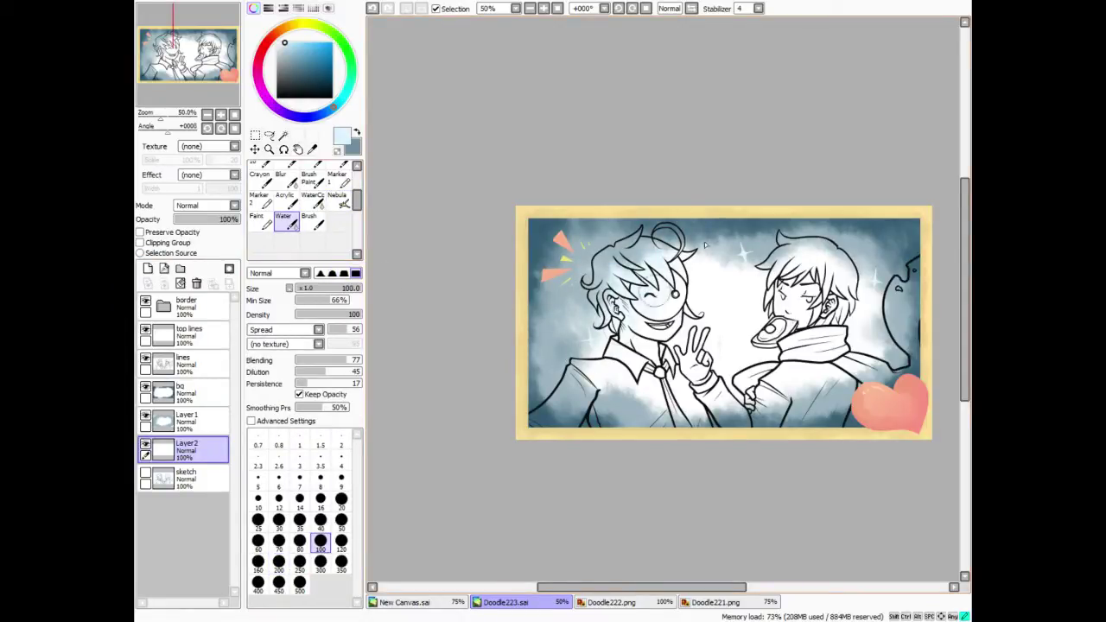
click(372, 8)
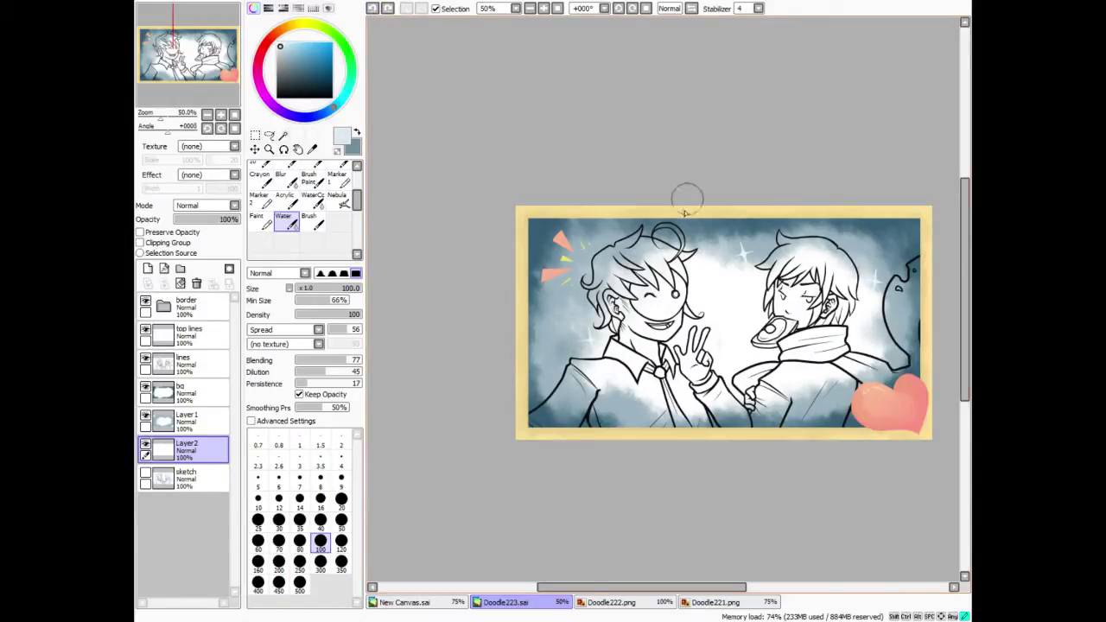
drag(667, 256, 621, 355)
drag(674, 297, 726, 262)
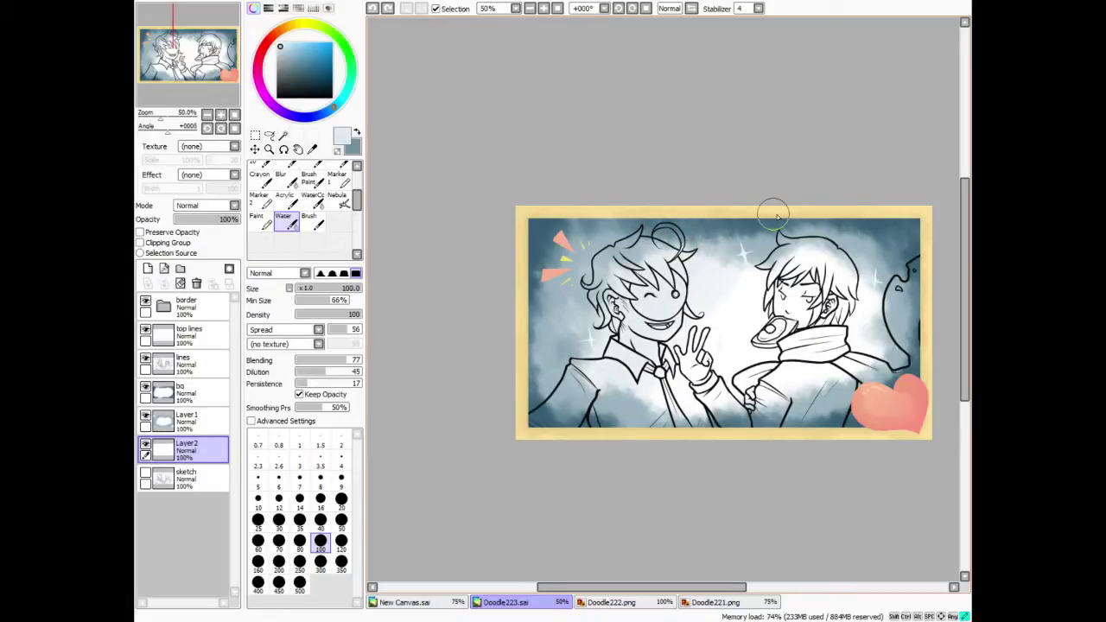
mouse_move(775, 215)
mouse_down()
mouse_move(855, 390)
mouse_move(901, 235)
mouse_move(911, 239)
mouse_move(746, 431)
mouse_move(796, 331)
mouse_up()
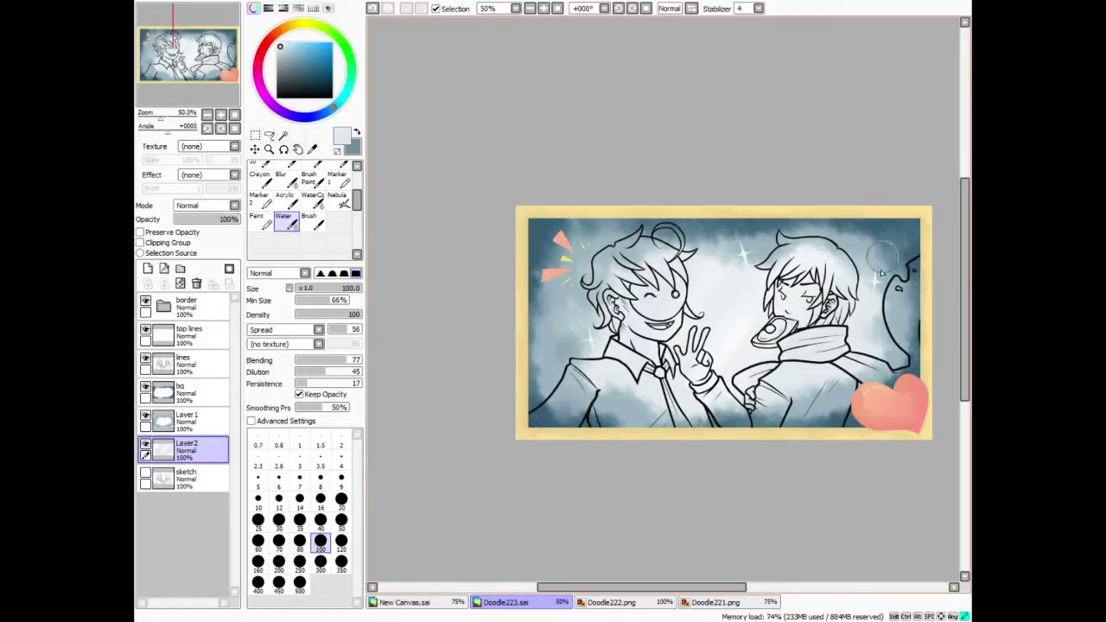
drag(906, 329, 865, 386)
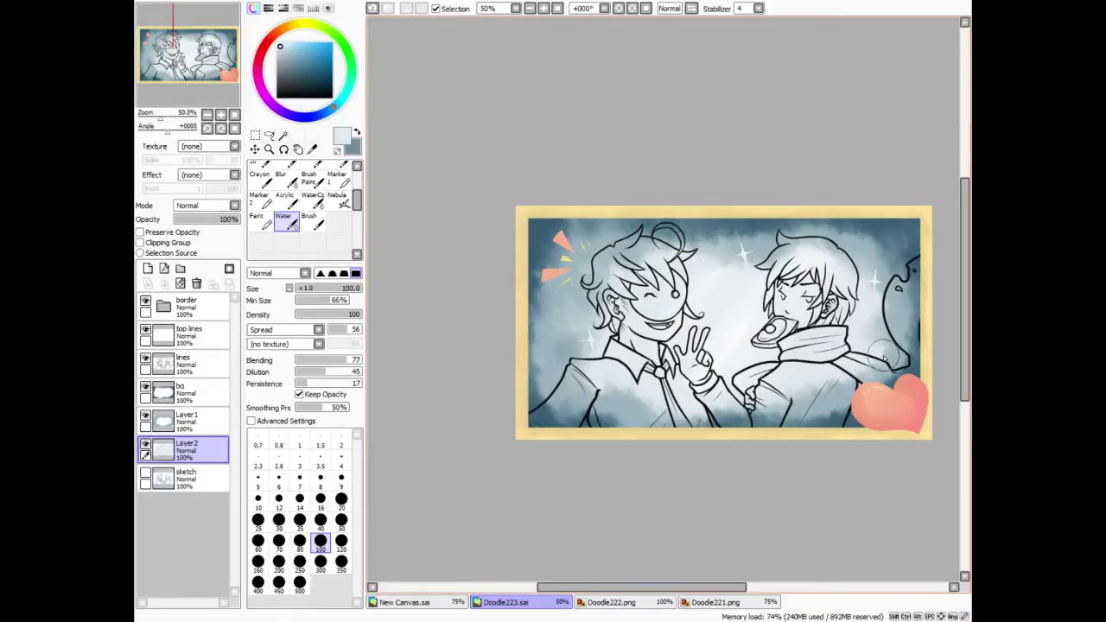
Lower the opacity of the lighter vignette layer to 85% and of the bg layer to 90%.
click(186, 421)
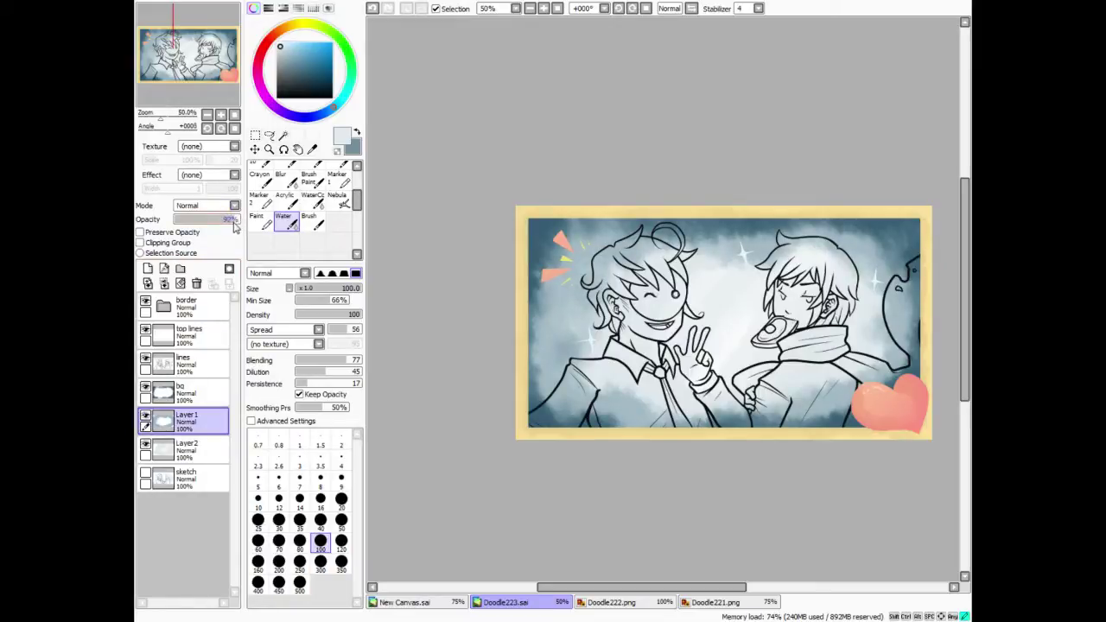
click(185, 392)
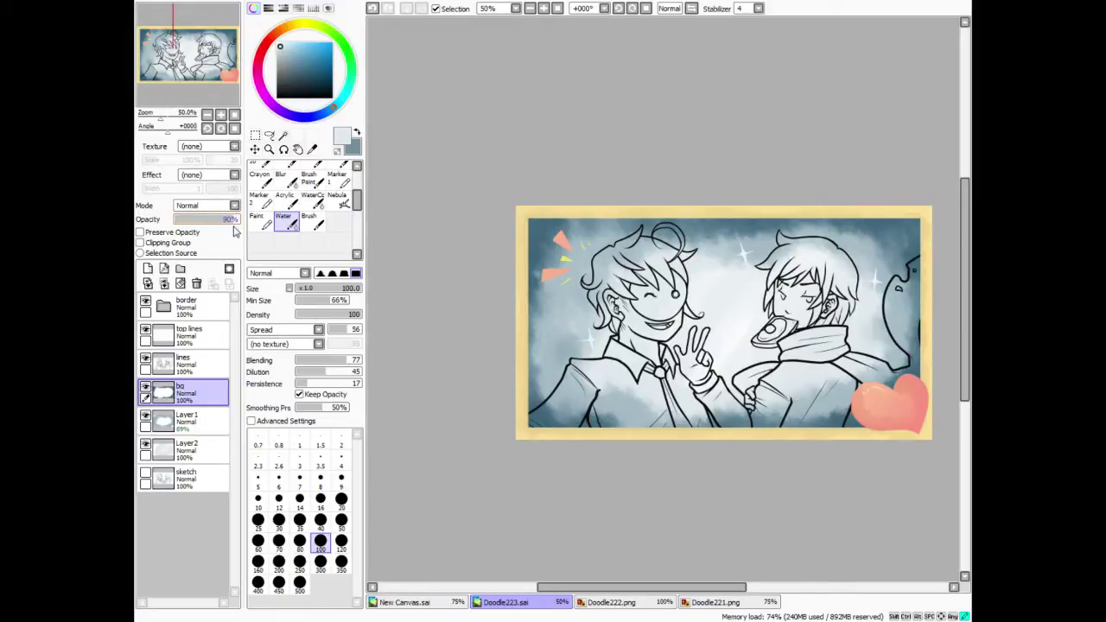
click(186, 420)
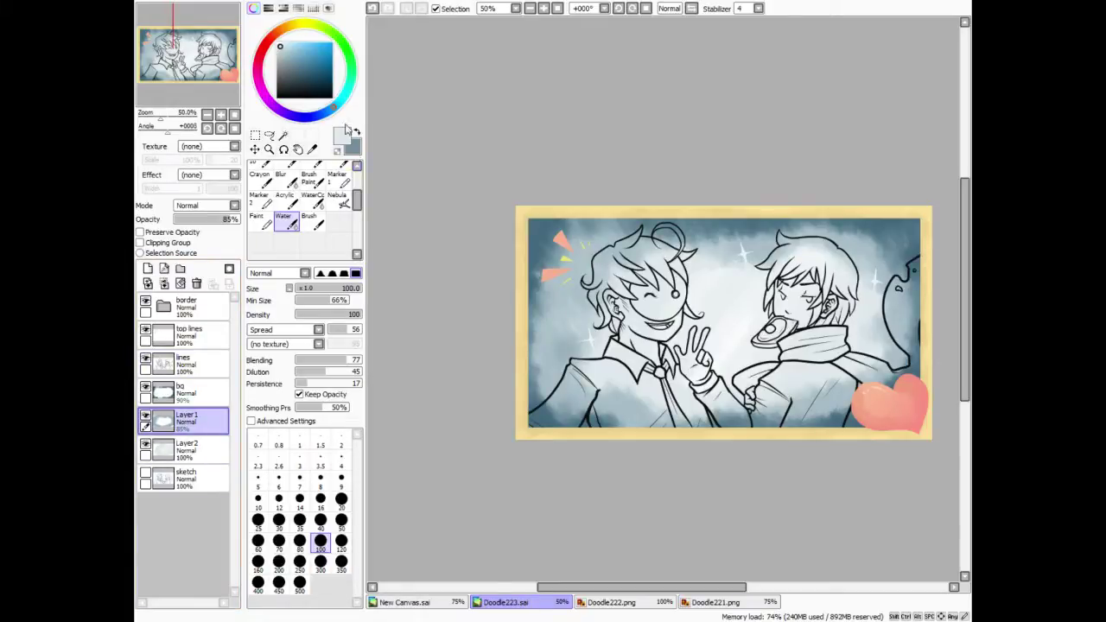
Soften the inner edges of both vignette layers using the size 200 Nebula brush with transparent colour.
click(338, 201)
click(183, 391)
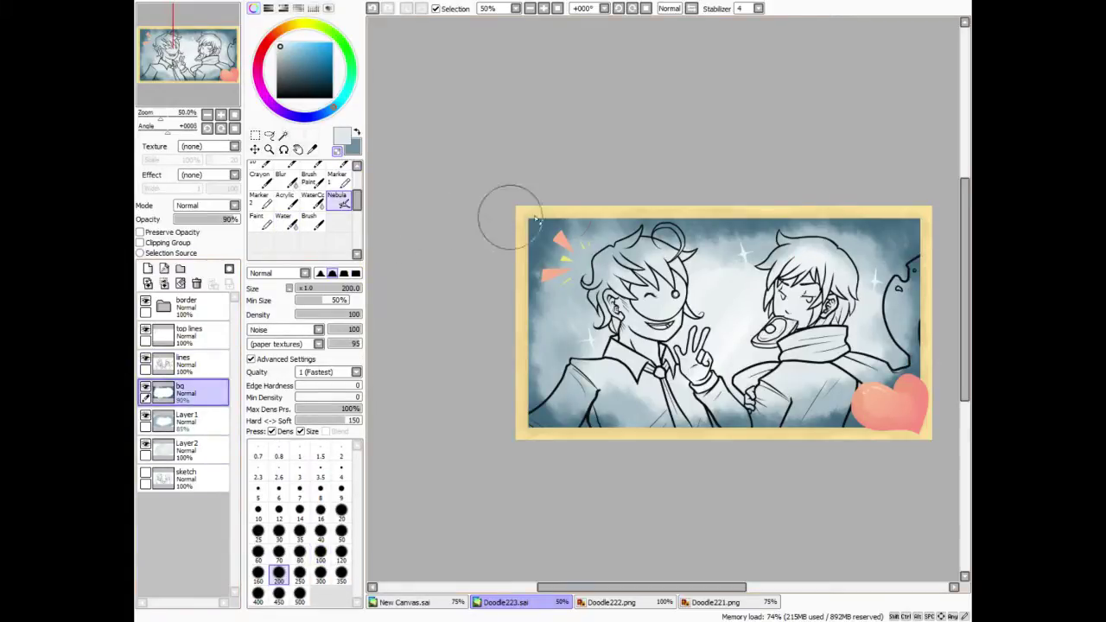
drag(540, 278, 542, 300)
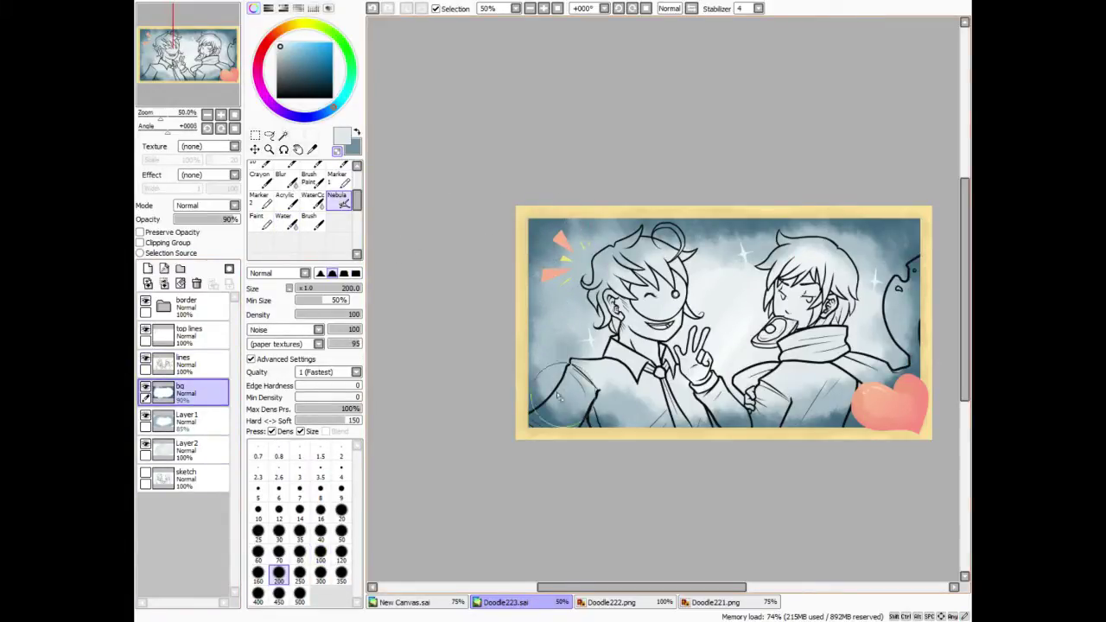
mouse_move(546, 414)
mouse_down()
mouse_move(597, 415)
mouse_move(642, 438)
mouse_move(721, 424)
mouse_move(786, 439)
mouse_move(847, 408)
mouse_move(845, 423)
mouse_move(882, 374)
mouse_move(878, 238)
mouse_move(852, 217)
mouse_move(719, 253)
mouse_move(755, 232)
mouse_move(749, 222)
mouse_move(778, 222)
mouse_move(875, 253)
mouse_move(886, 280)
mouse_up()
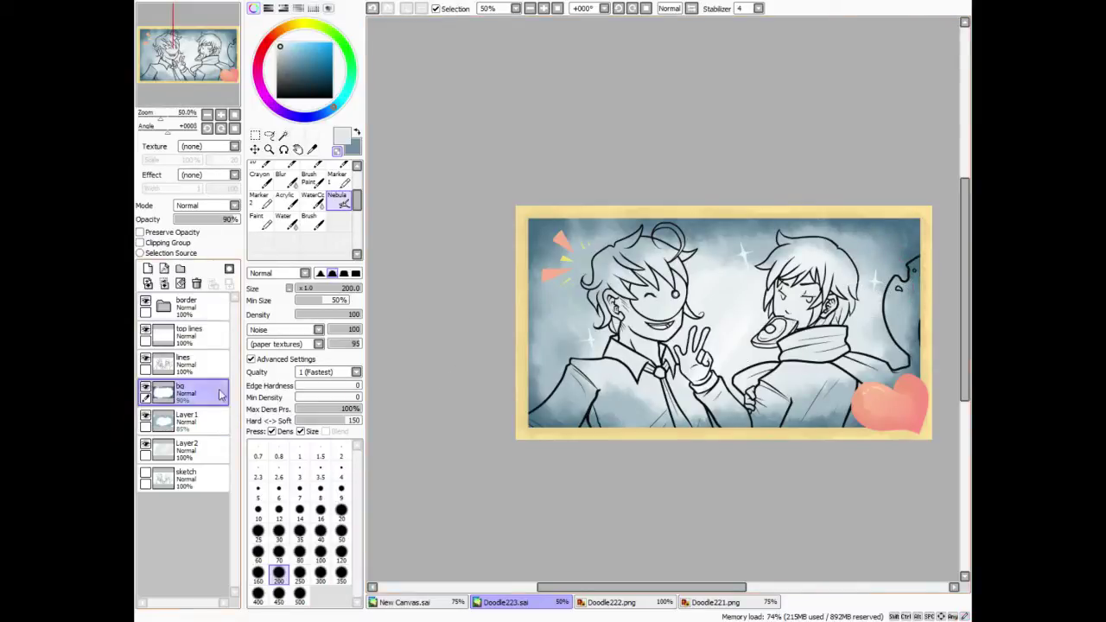
click(206, 420)
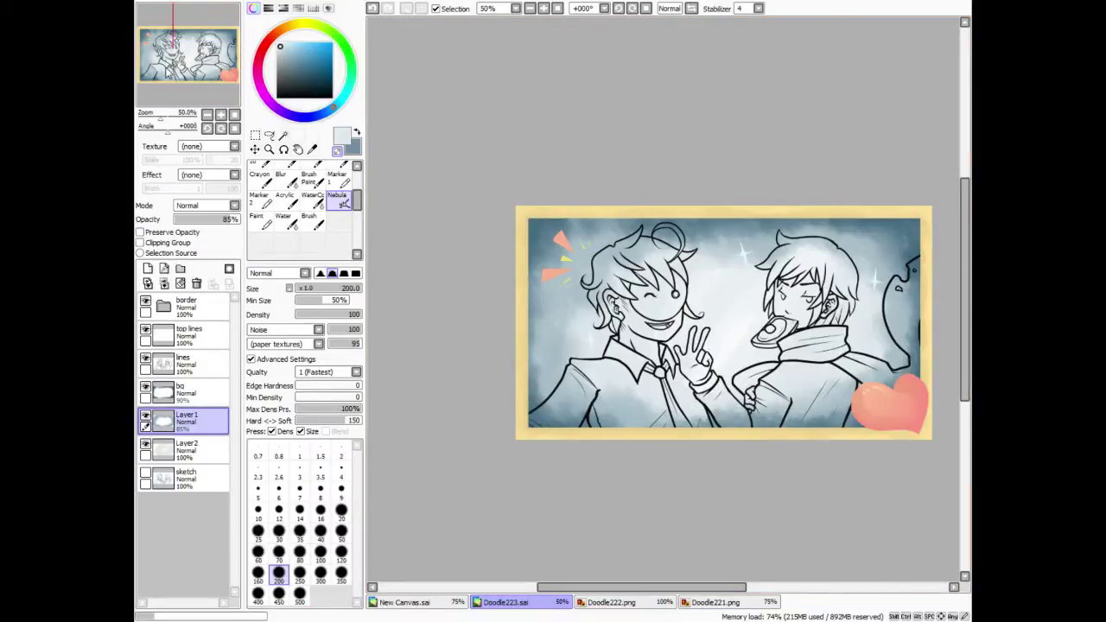
Create a layer folder above the dark vignette layer and name it bg.
click(203, 391)
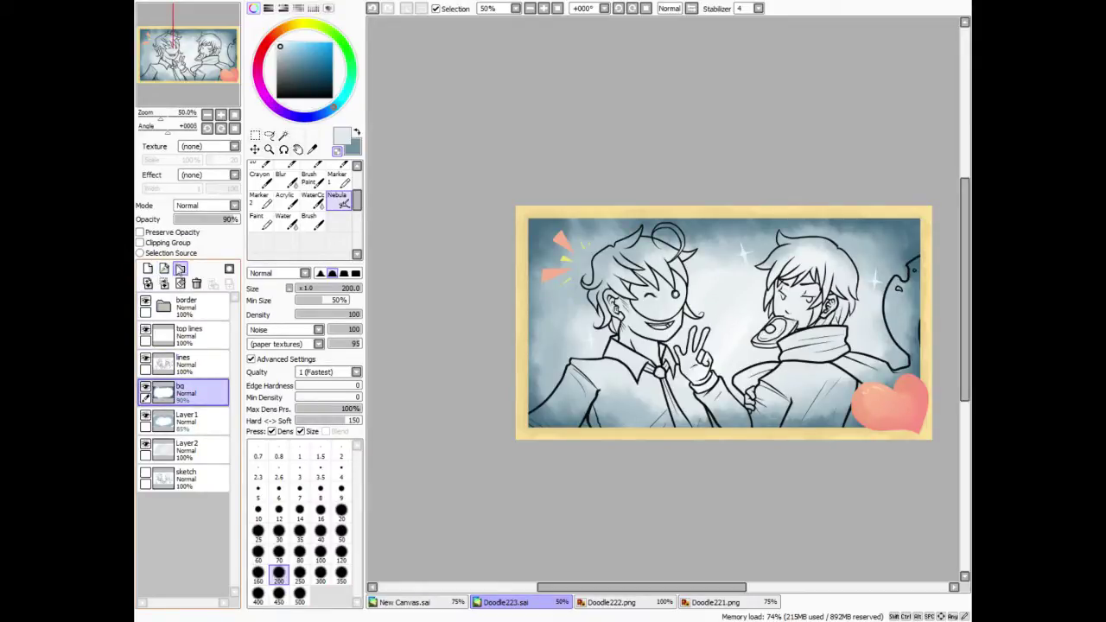
click(181, 269)
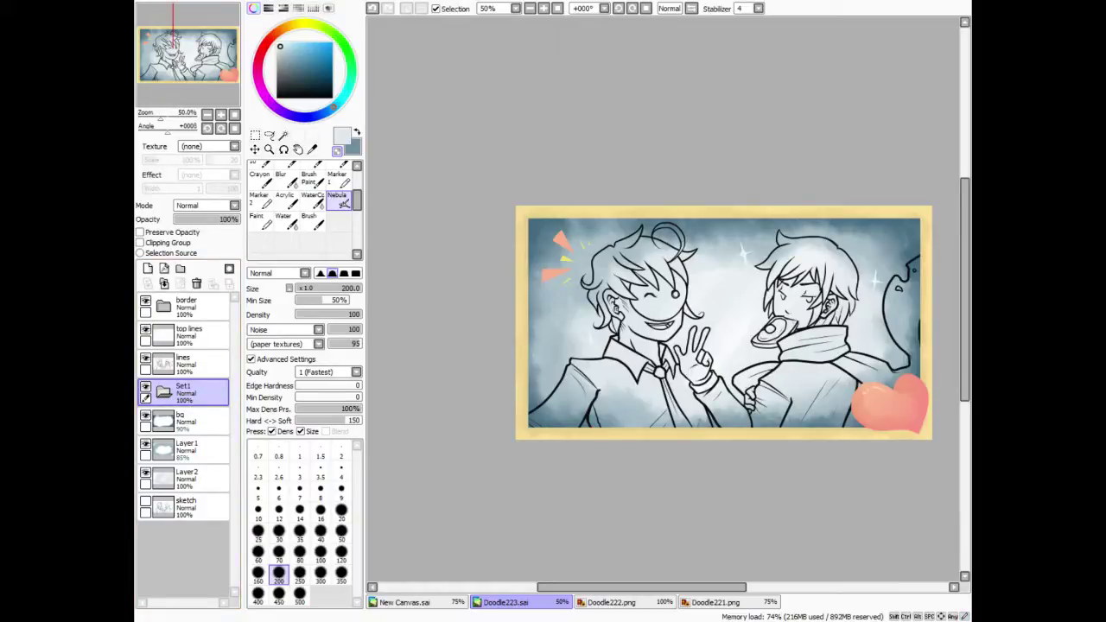
click(203, 448)
Rename the dark vignette layer bg d and the lighter one bgs, and move both into the bg folder.
click(195, 421)
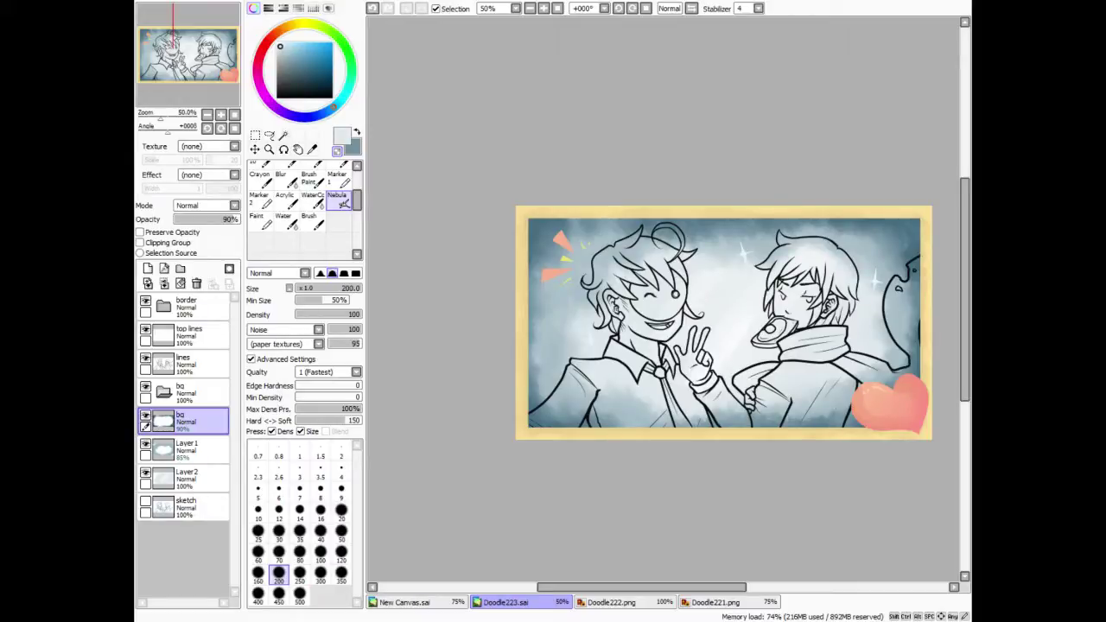
drag(192, 425, 204, 398)
click(188, 451)
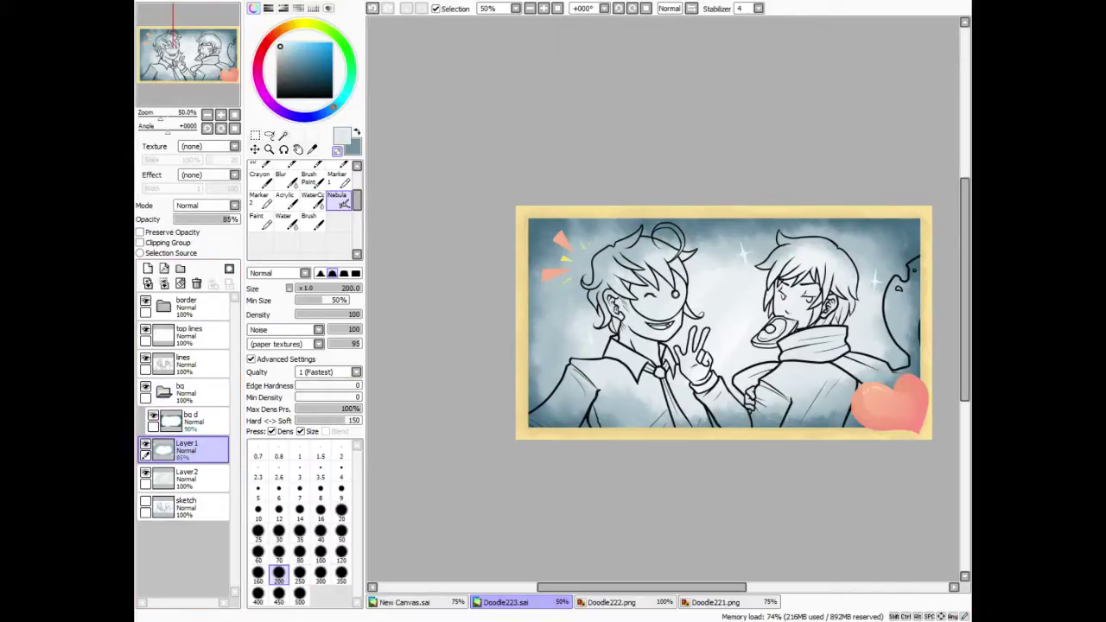
text(bgs)
click(453, 268)
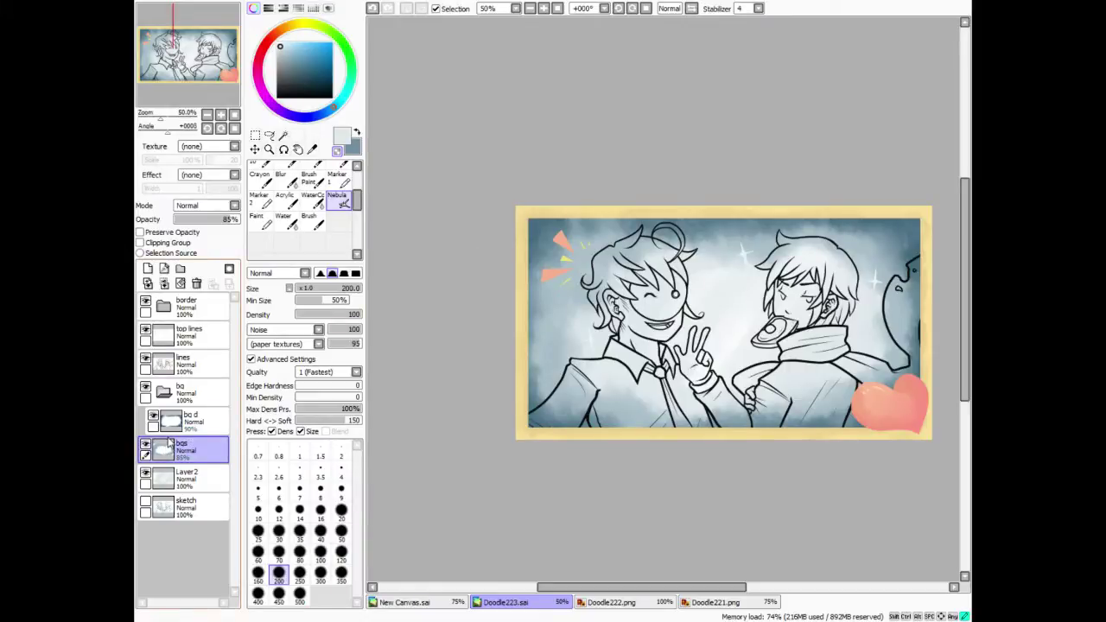
drag(167, 447, 174, 429)
Rename the pale base layer bg and move it into the bg folder beneath the vignette layers.
click(176, 481)
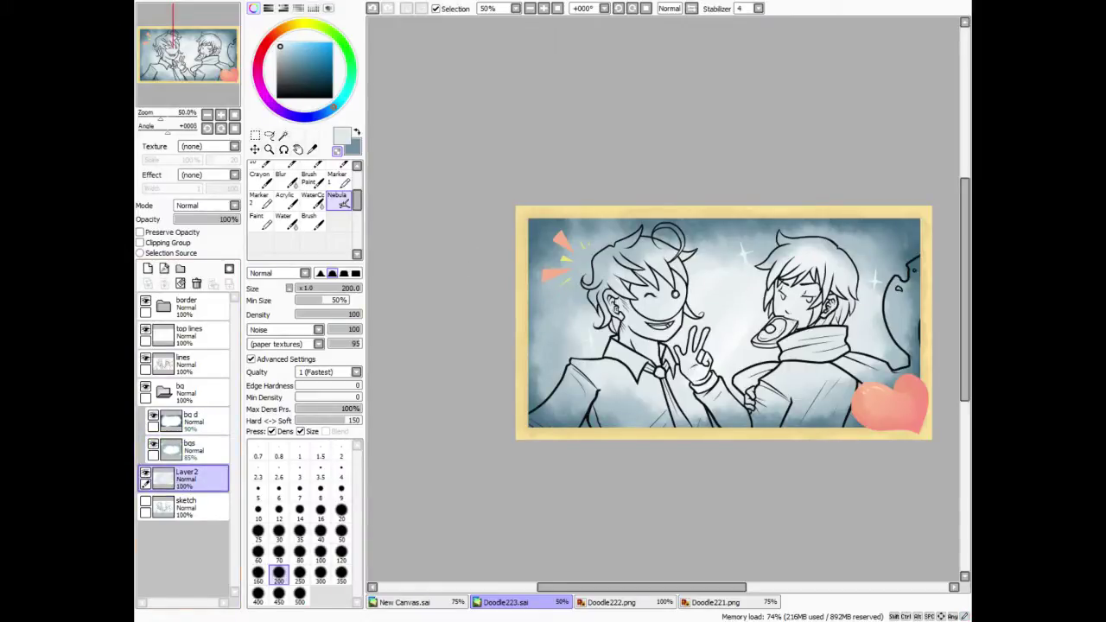
text(bg)
key(Return)
drag(202, 471, 200, 457)
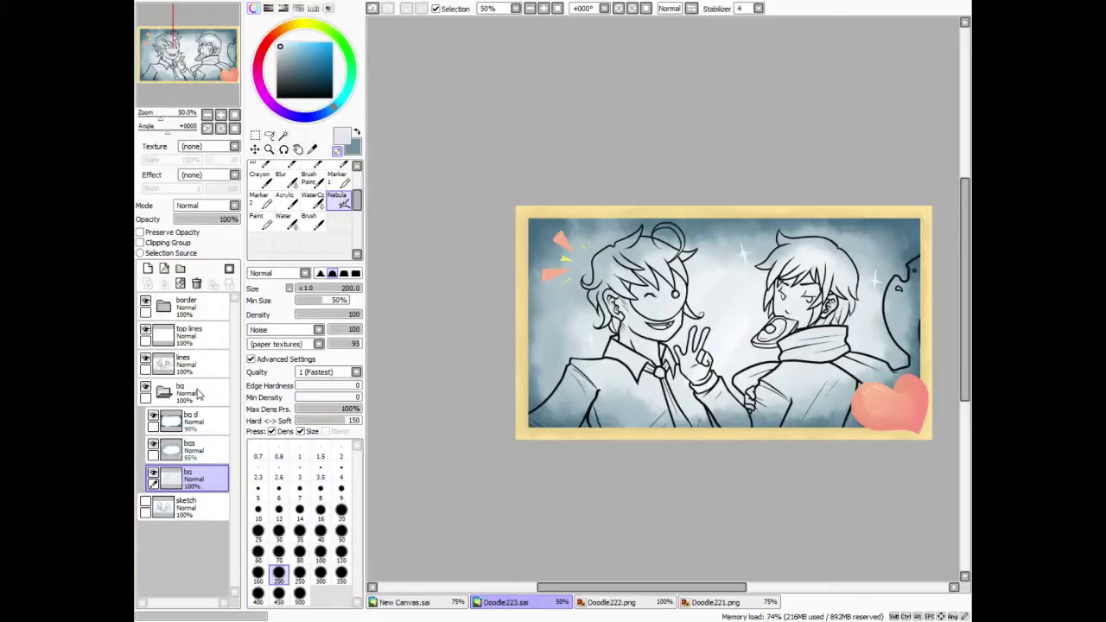
Collapse the bg folder and toggle its visibility off and on to check the line art without the background.
click(167, 397)
click(165, 392)
click(145, 390)
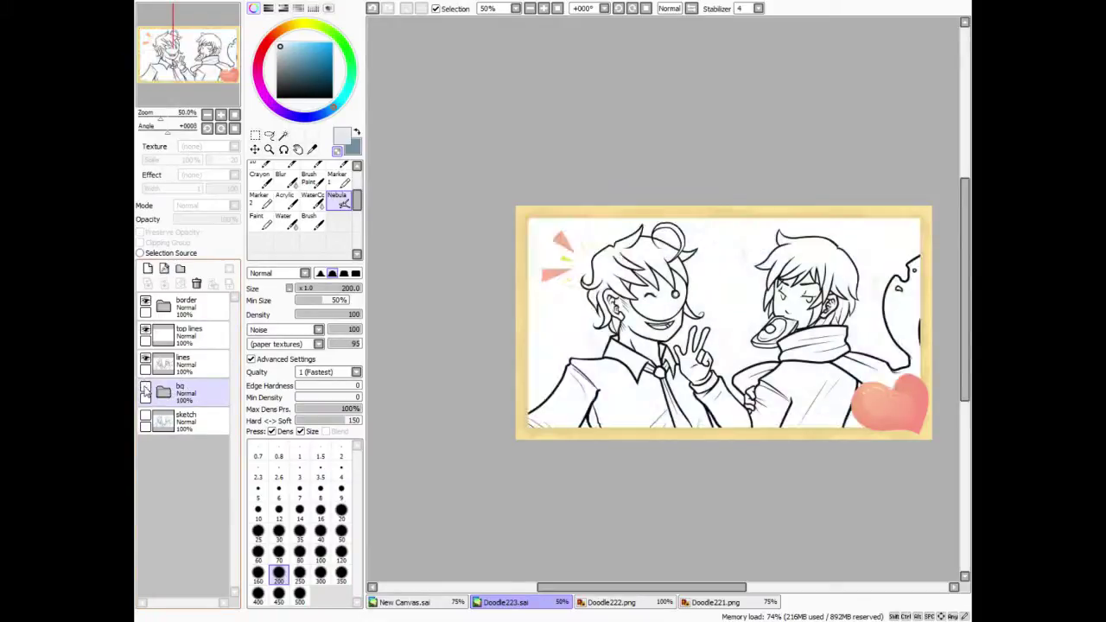
click(145, 390)
Compare the picture with the border folder and the bg folder hidden and shown.
click(145, 307)
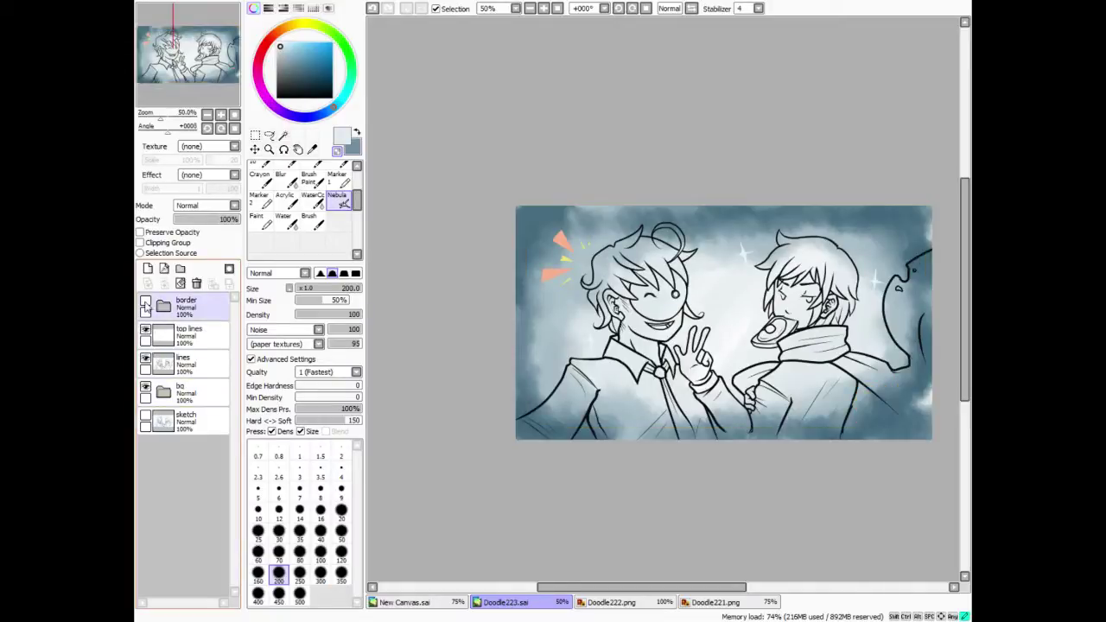
click(145, 304)
click(145, 304)
click(145, 304)
click(145, 304)
click(145, 304)
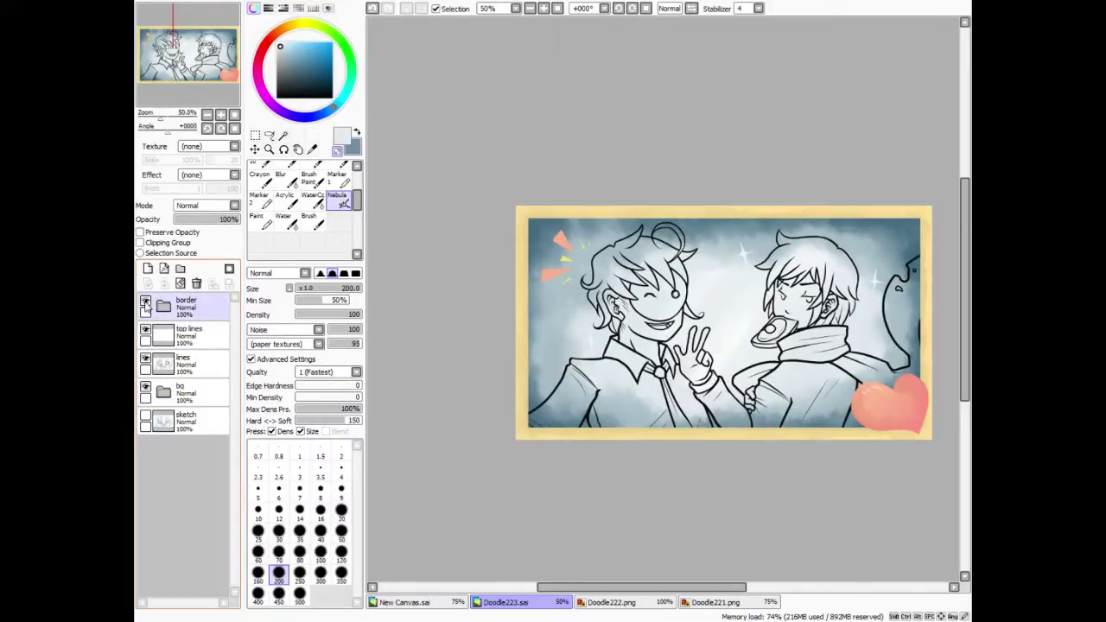
click(149, 392)
click(146, 390)
click(145, 389)
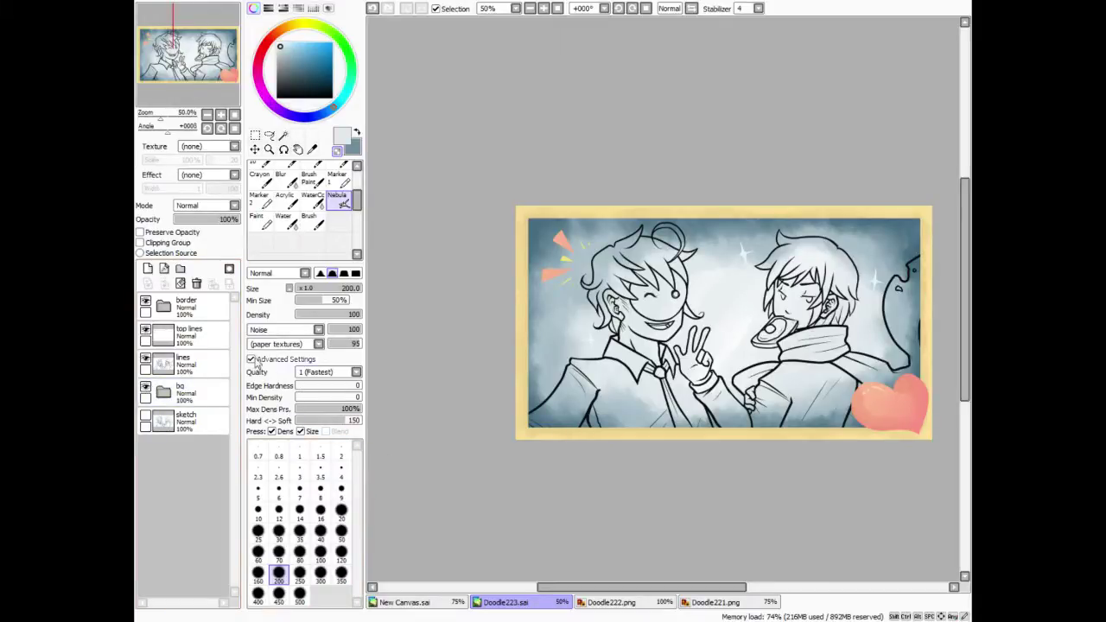
Create a new layer and place it between the lines layer and the bg folder.
click(202, 367)
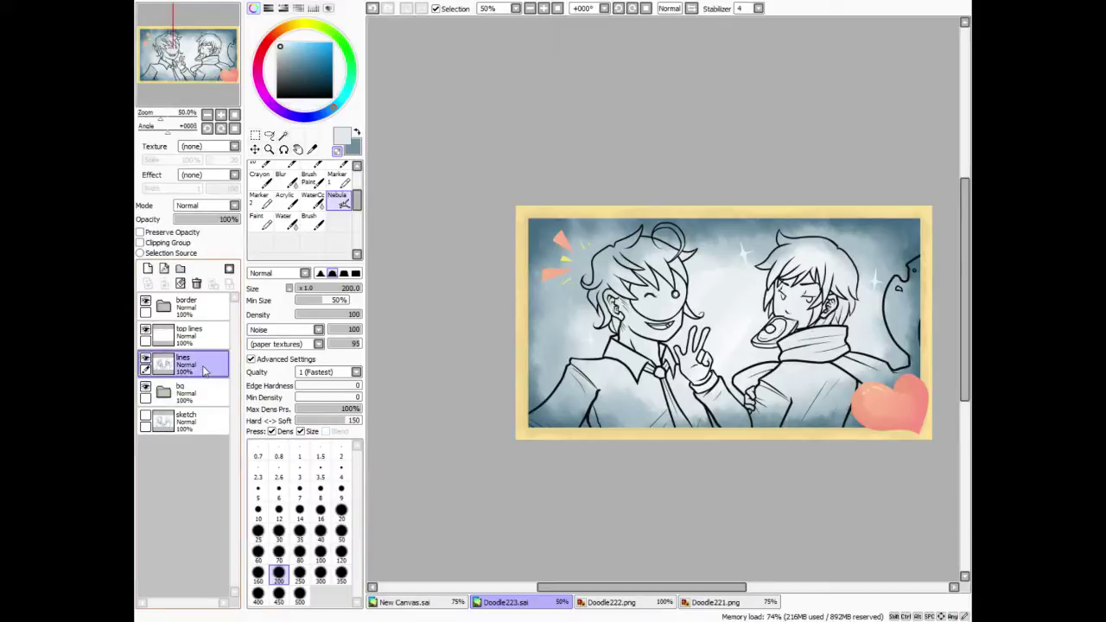
click(147, 269)
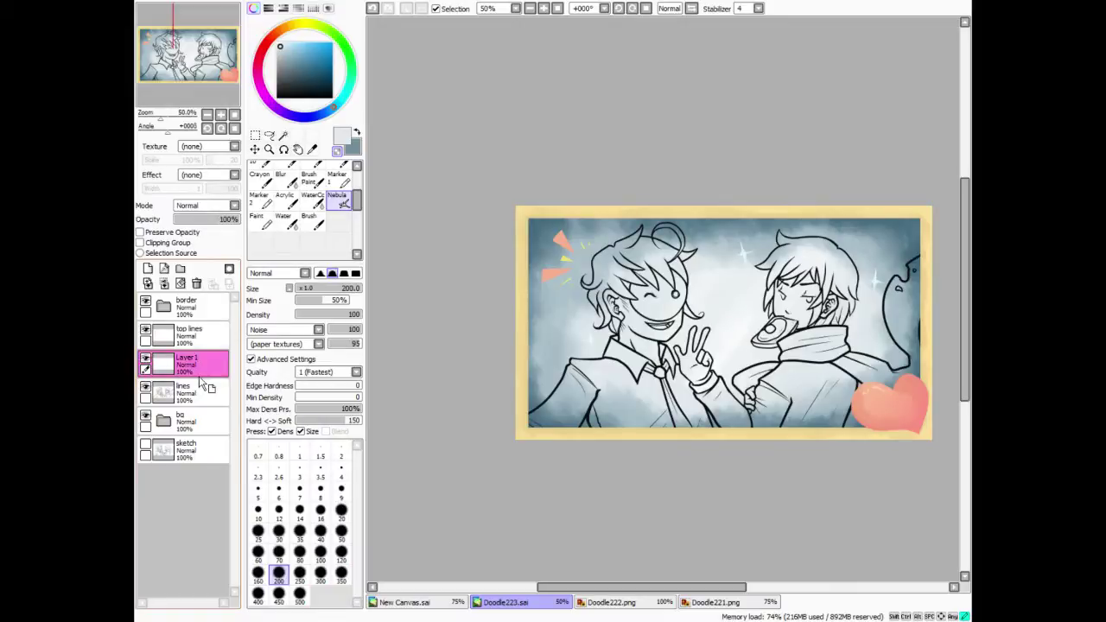
drag(201, 389, 197, 396)
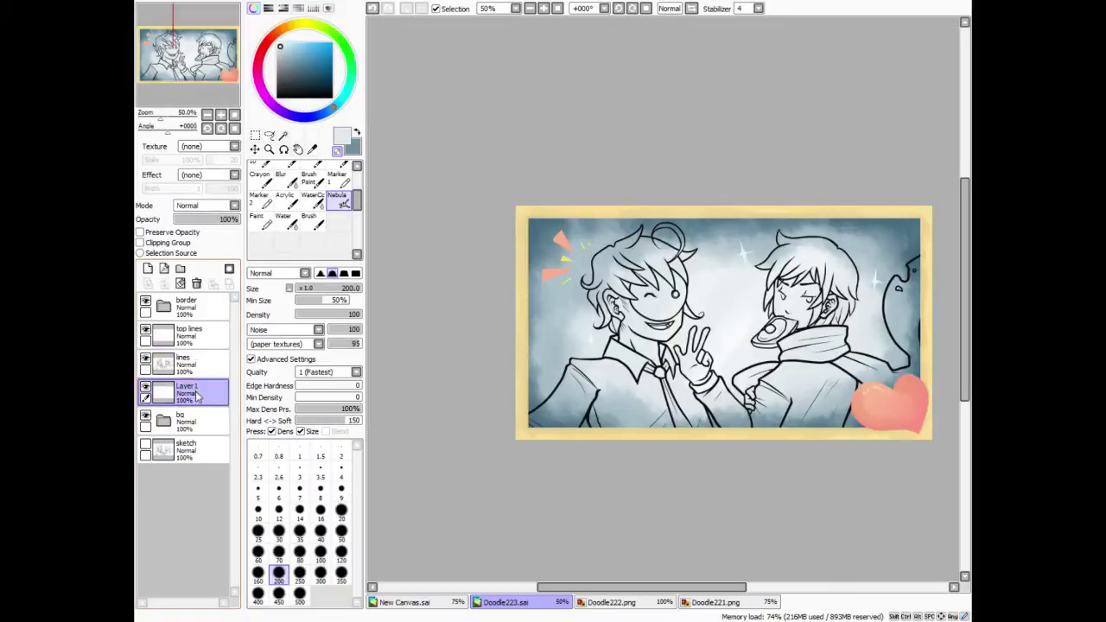
Make top lines the active layer and set the drawing colour to white.
click(205, 335)
click(276, 40)
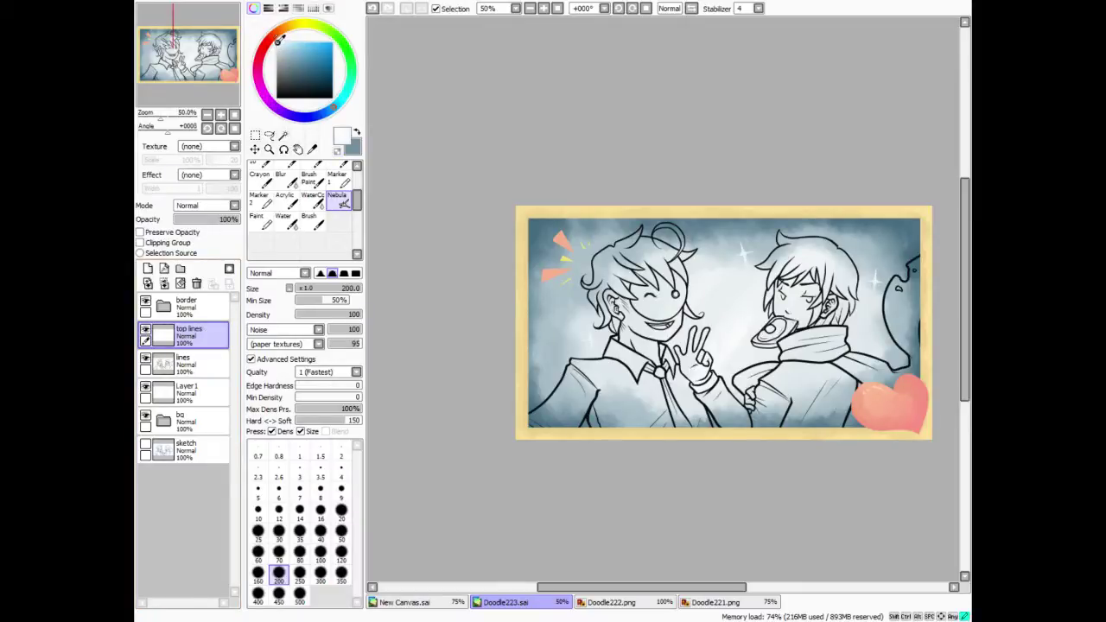
Try dabbing white specks around the characters with the size 100 Brush, trim them with the eraser, and undo the marks.
scroll(341, 212, up, 1)
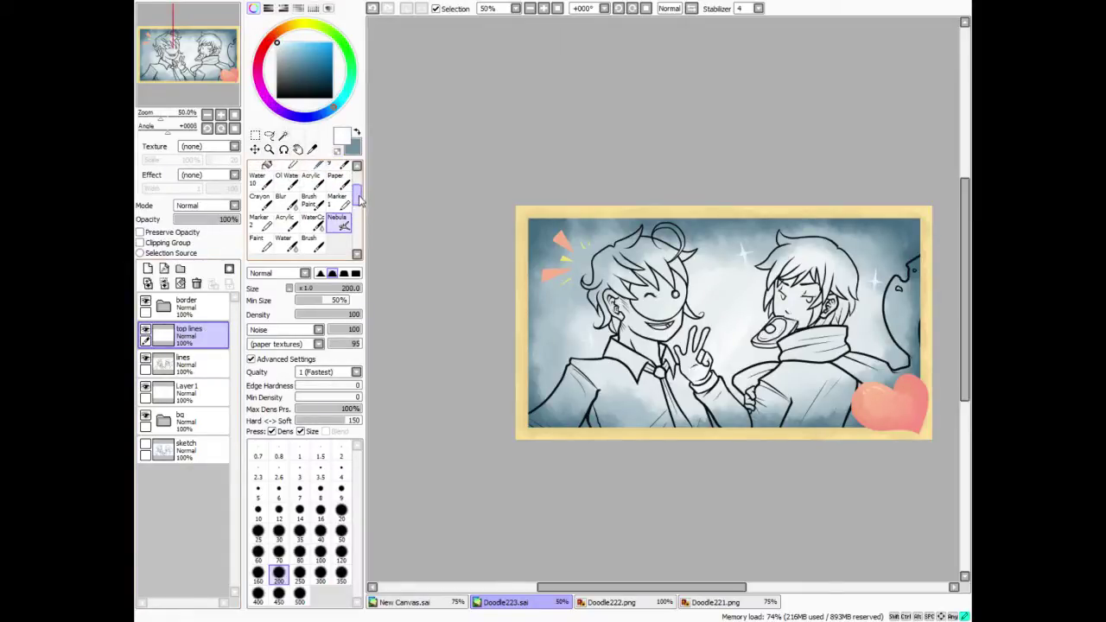
click(313, 244)
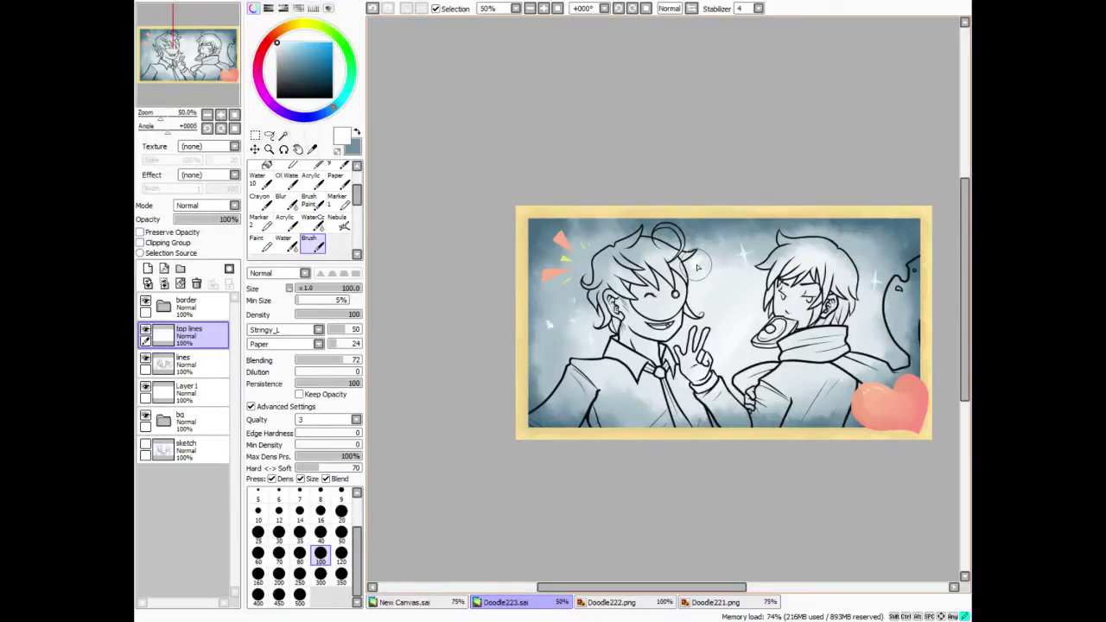
drag(861, 242, 863, 248)
click(840, 238)
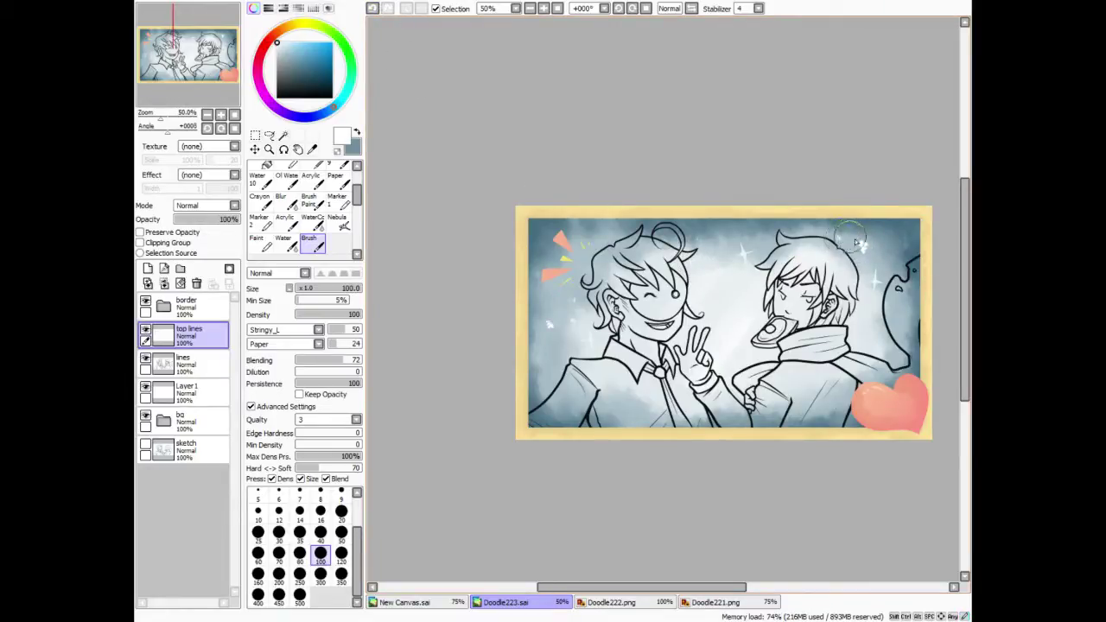
drag(745, 244, 744, 257)
drag(870, 323, 865, 341)
key(e)
drag(863, 352, 857, 327)
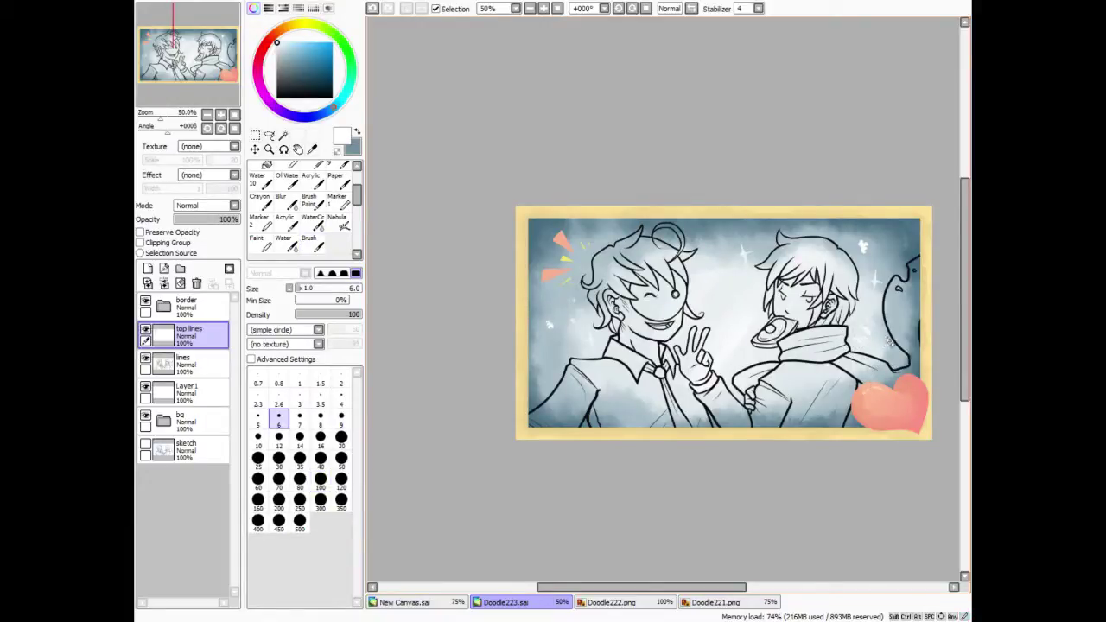
click(373, 8)
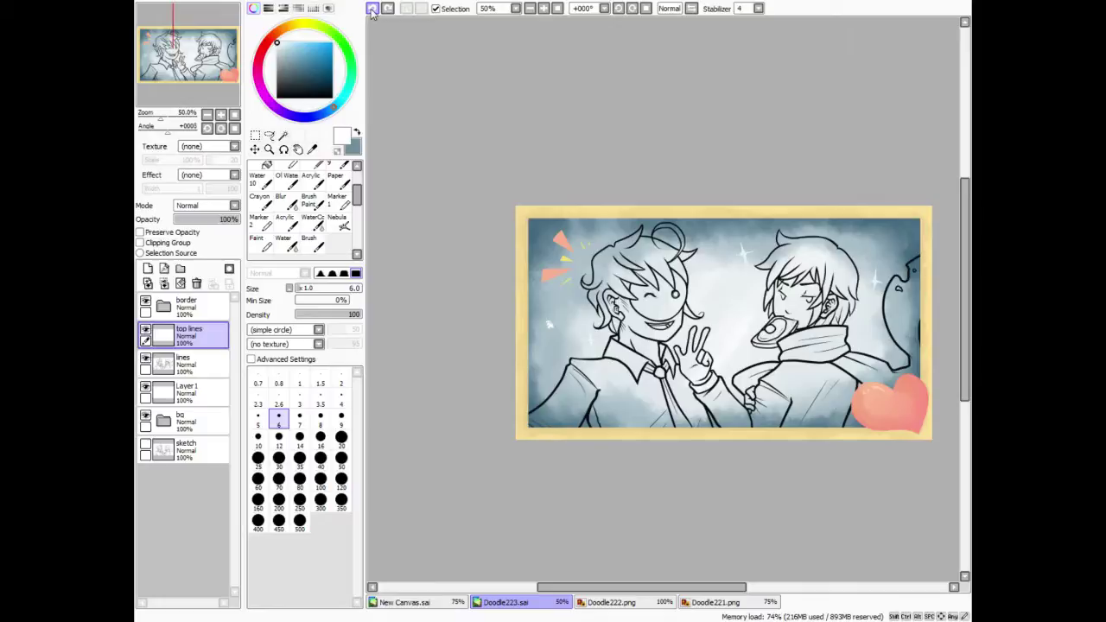
click(373, 9)
Switch to the Marker tool for drawing on the top lines layer.
click(312, 244)
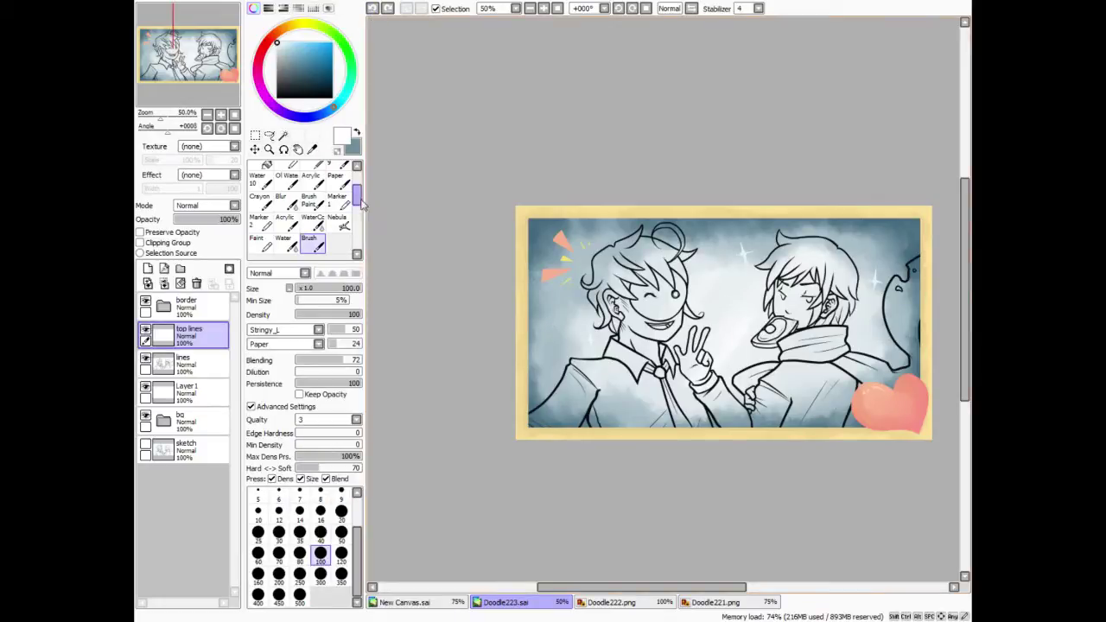
drag(358, 198, 358, 191)
scroll(358, 190, up, 2)
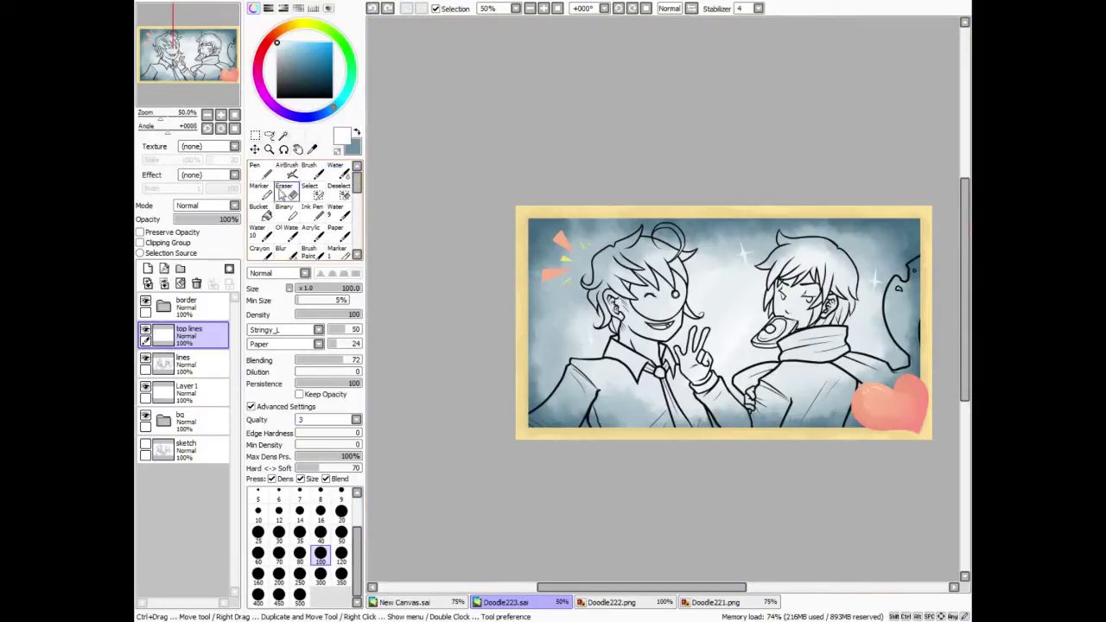
click(260, 188)
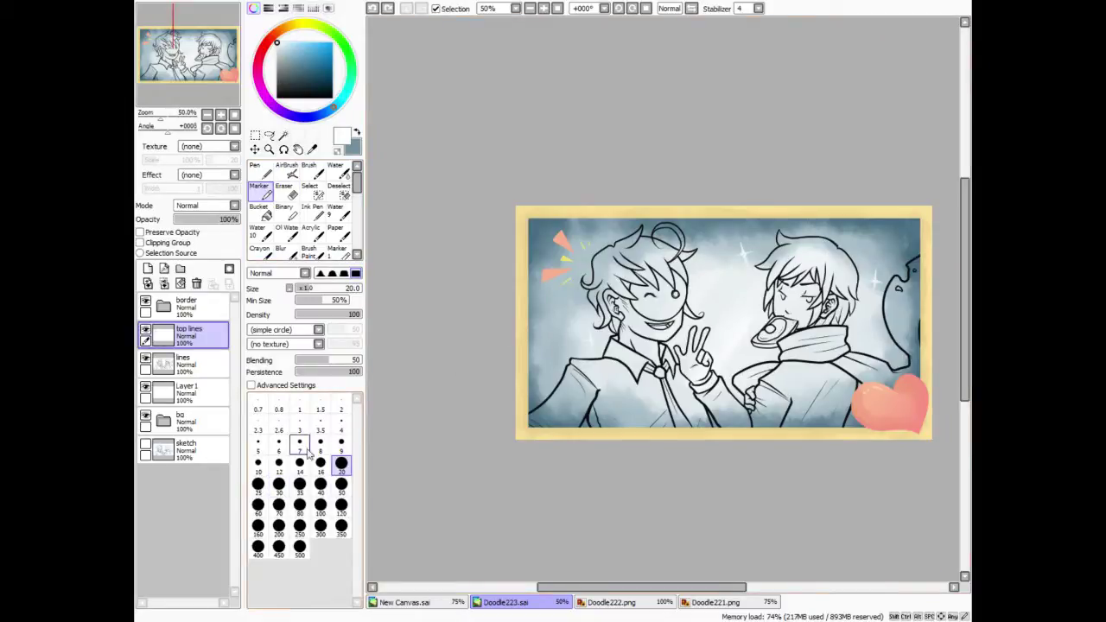